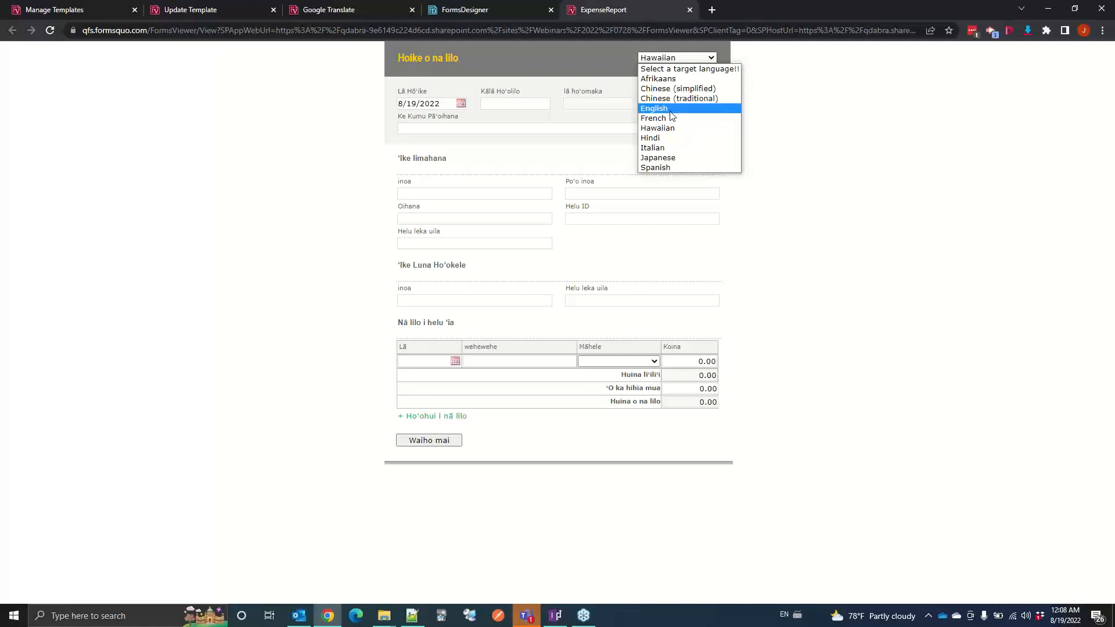
Step: Switch the expense report form to Hindi, change it to Japanese, and view the translated expense category options
left_click(670, 138)
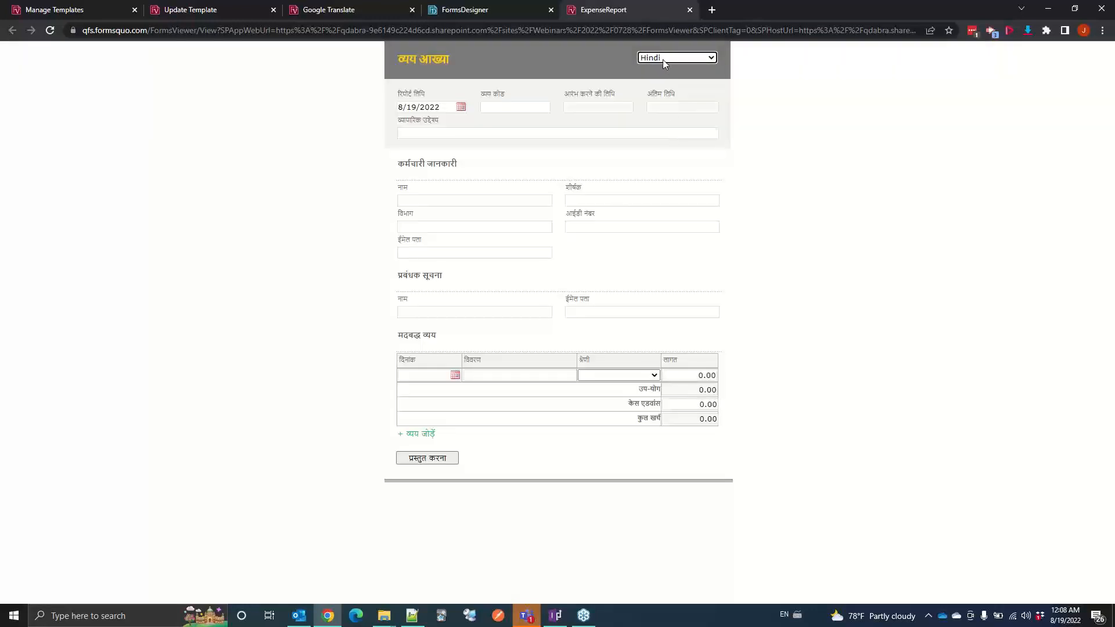
left_click(663, 59)
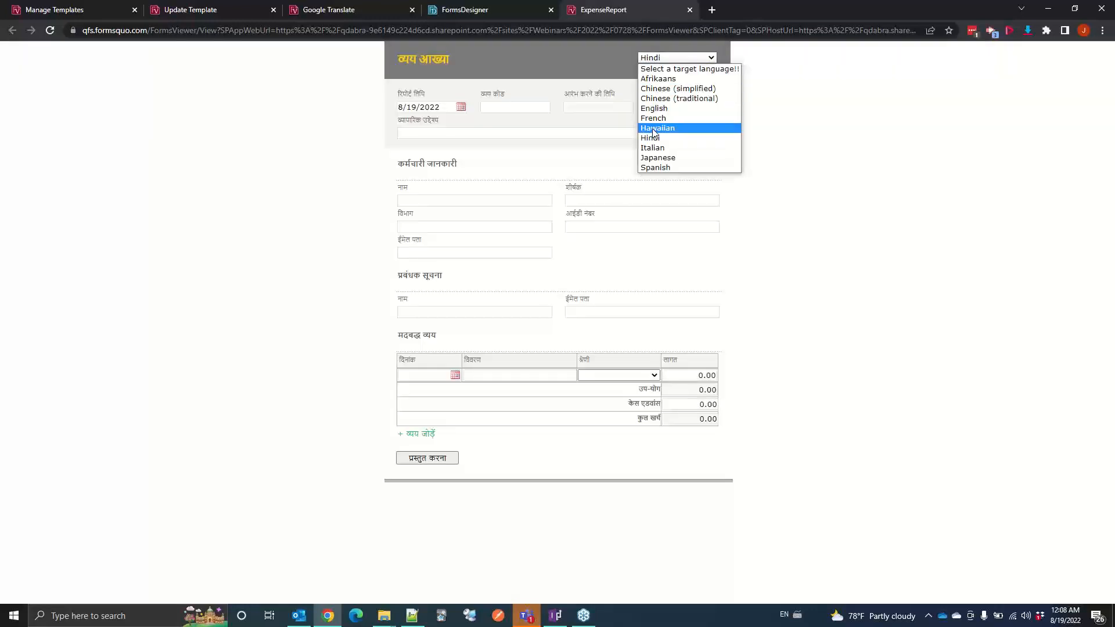
left_click(649, 157)
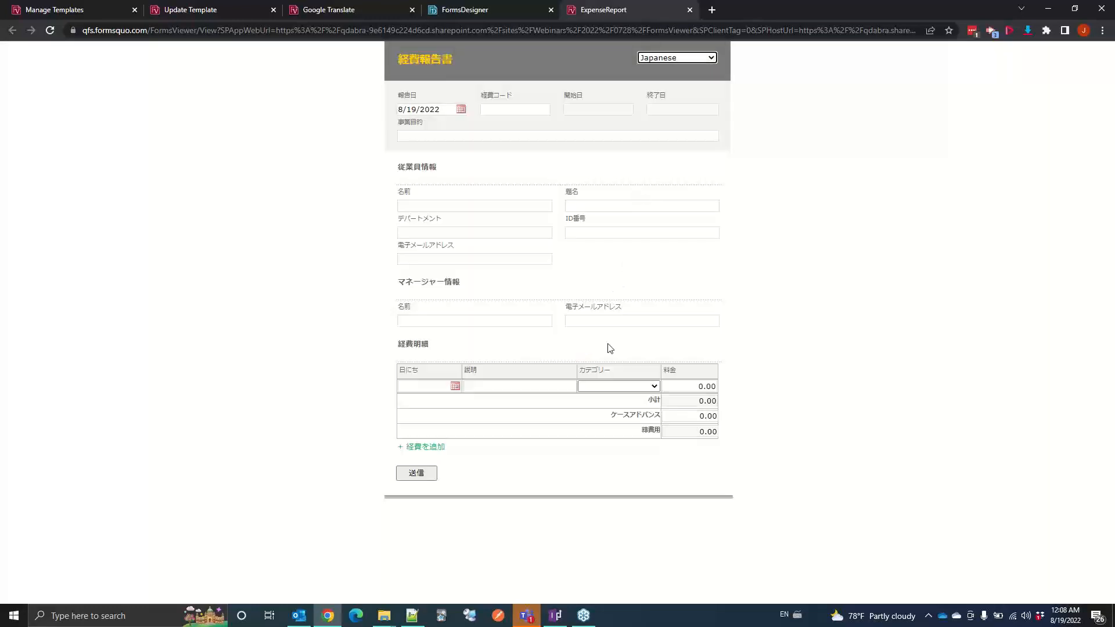
left_click(610, 388)
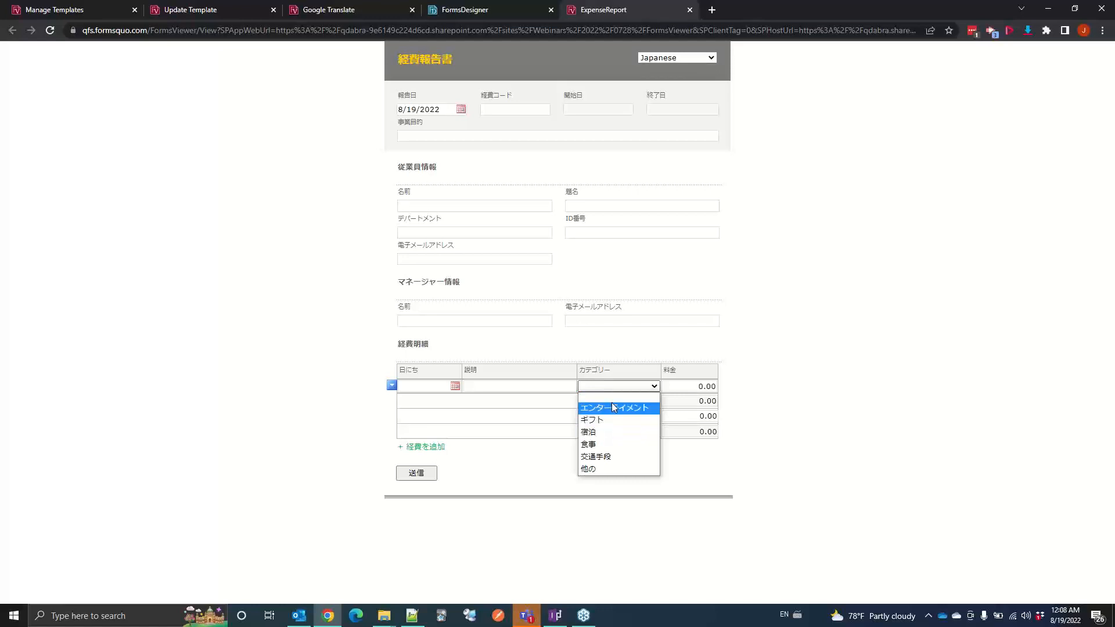
Step: Display the expense report form in Afrikaans and view its translated expense category options
left_click(682, 58)
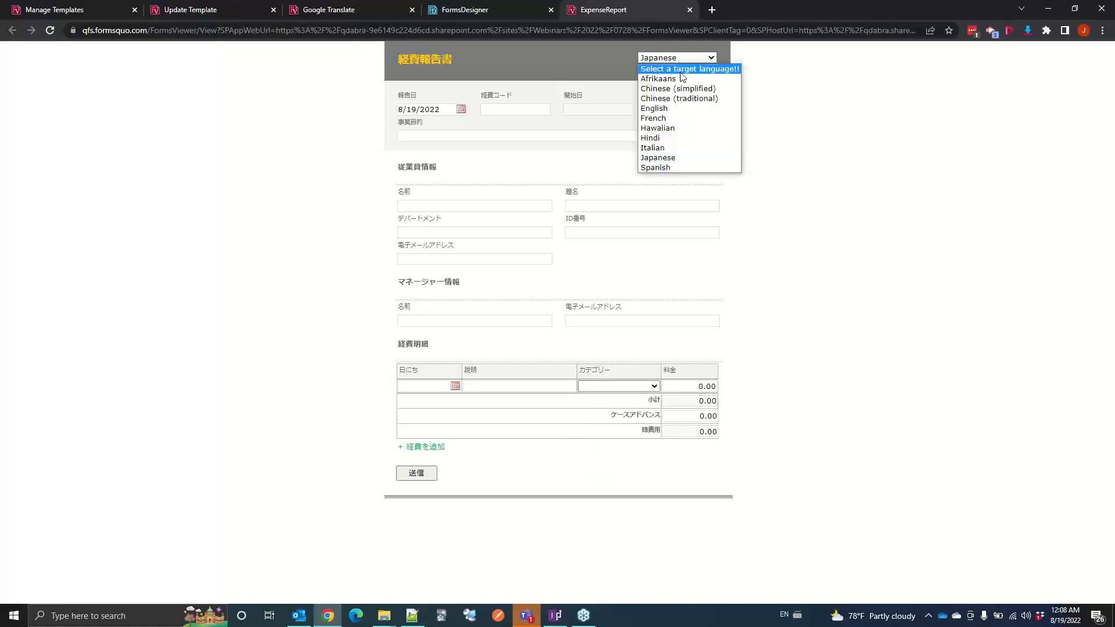
left_click(681, 80)
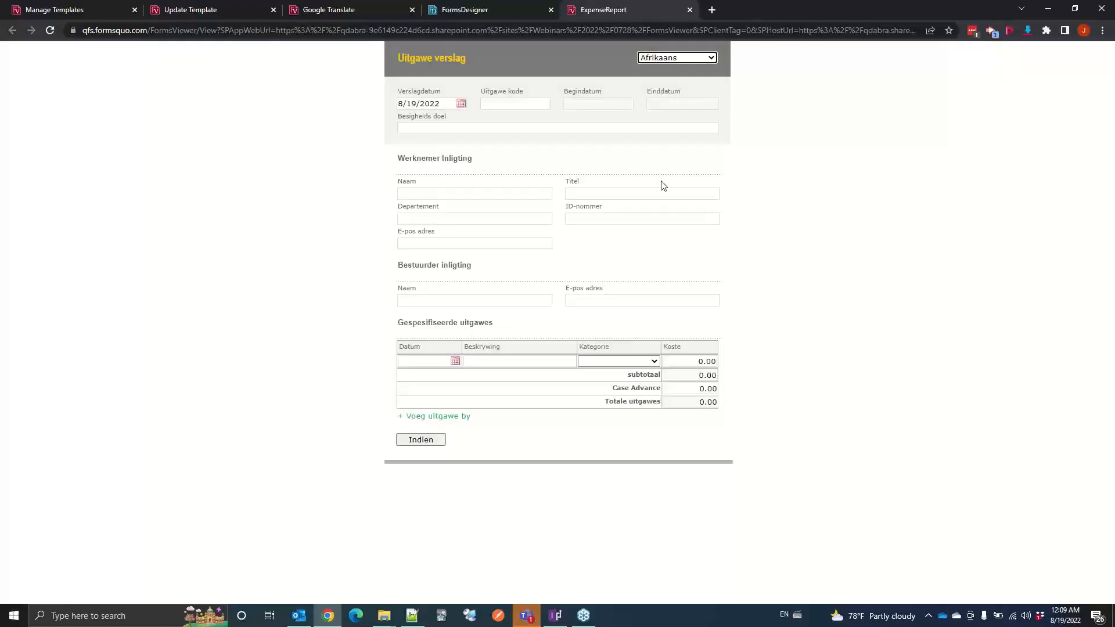
left_click(622, 360)
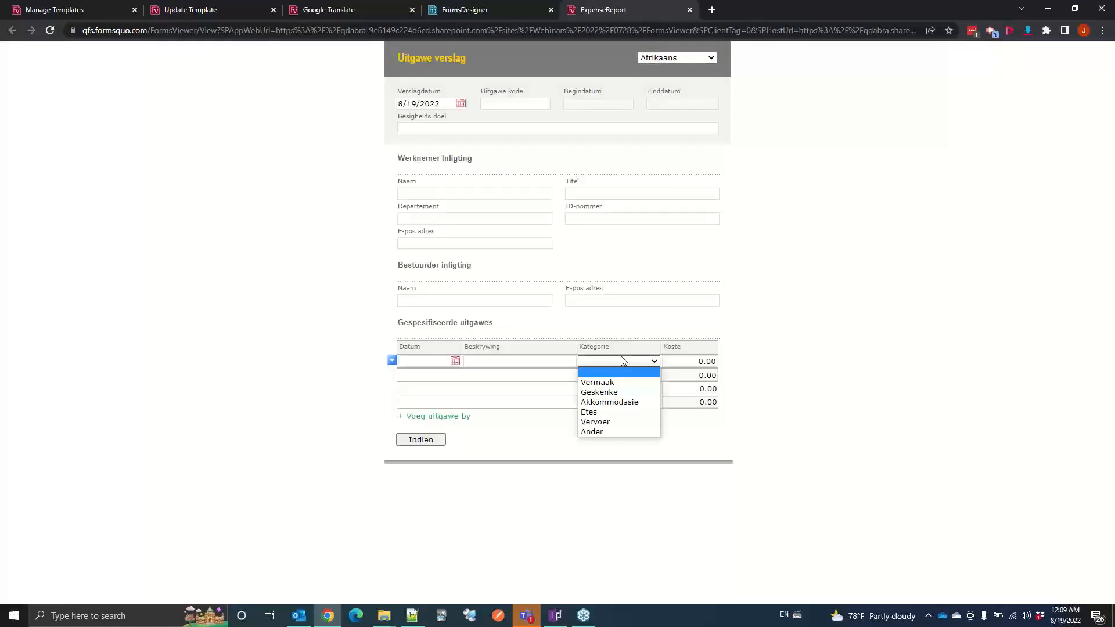
left_click(833, 293)
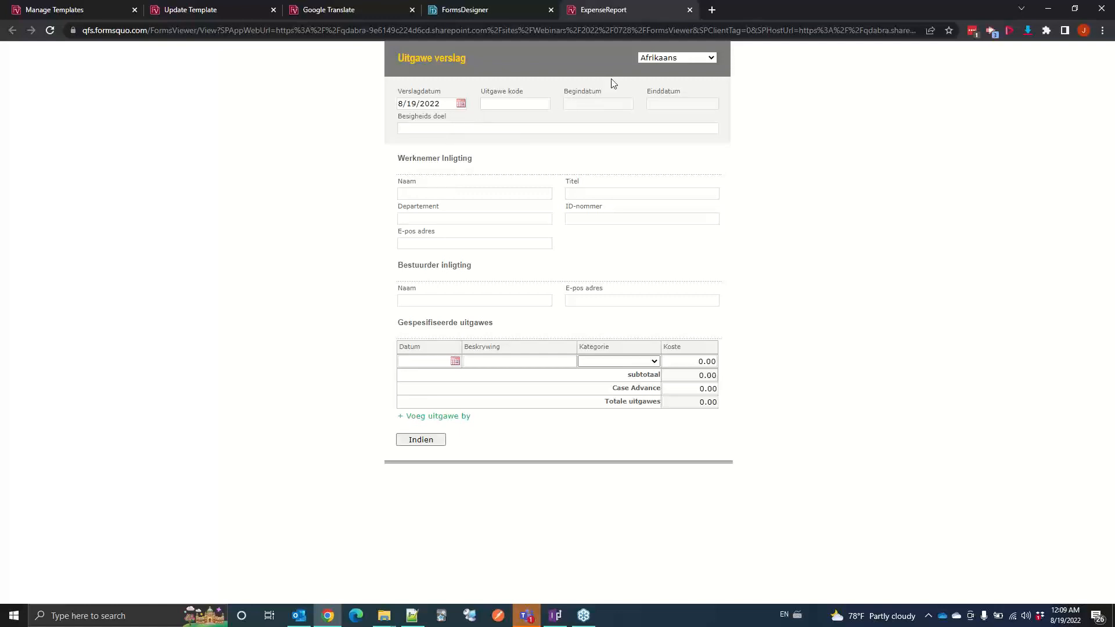
Step: Switch the form language to Japanese and enter カンファレンスへの出席 as the business purpose
left_click(646, 59)
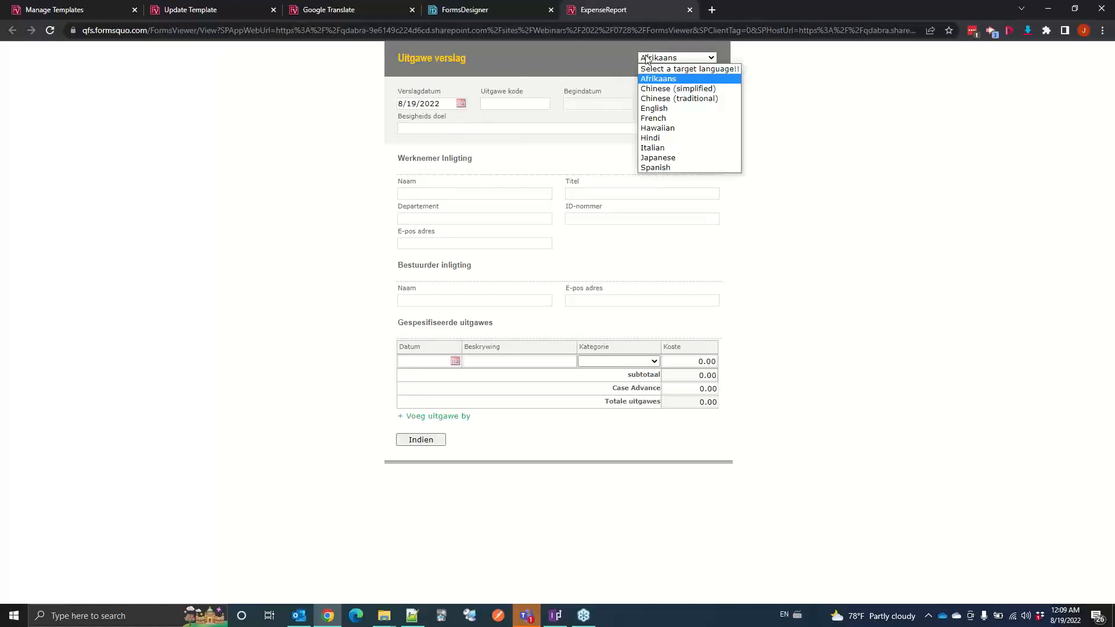
left_click(646, 154)
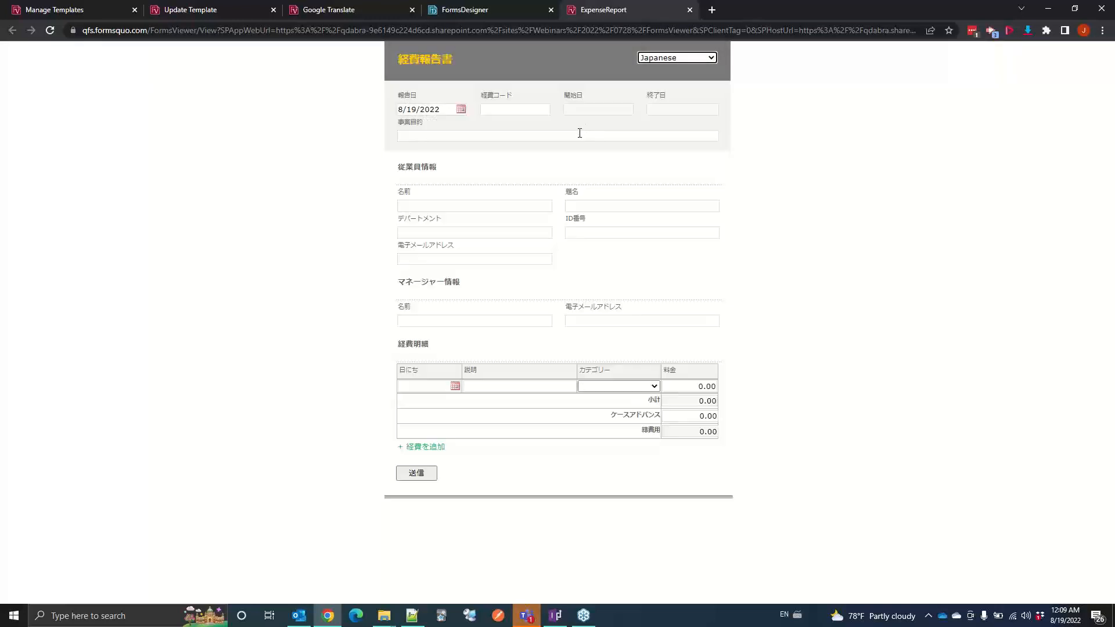
left_click(579, 133)
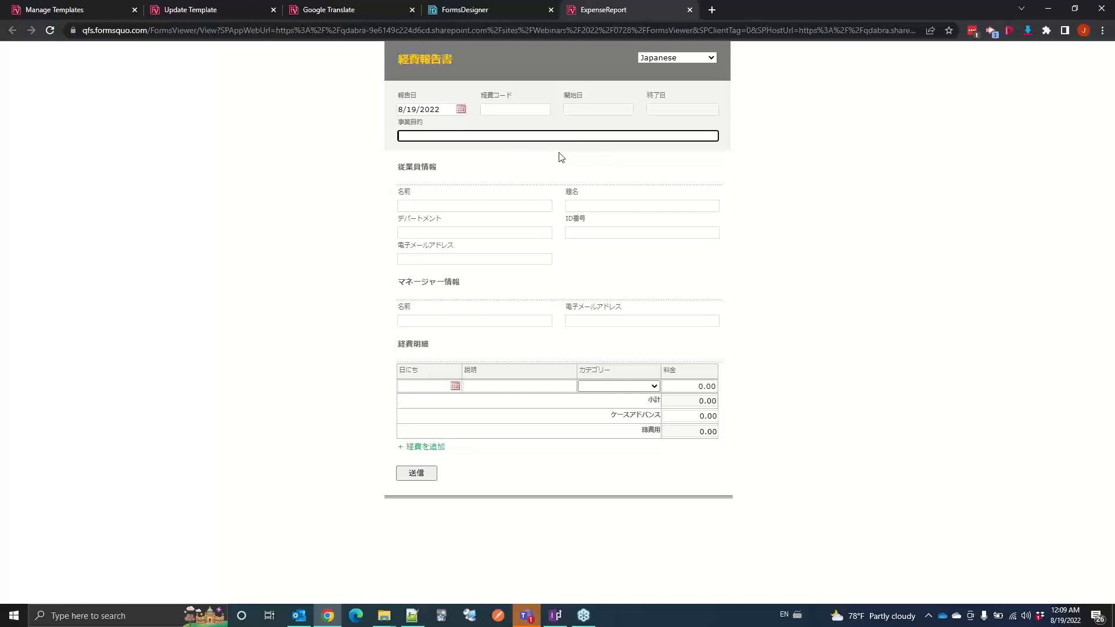
key("alt+shift")
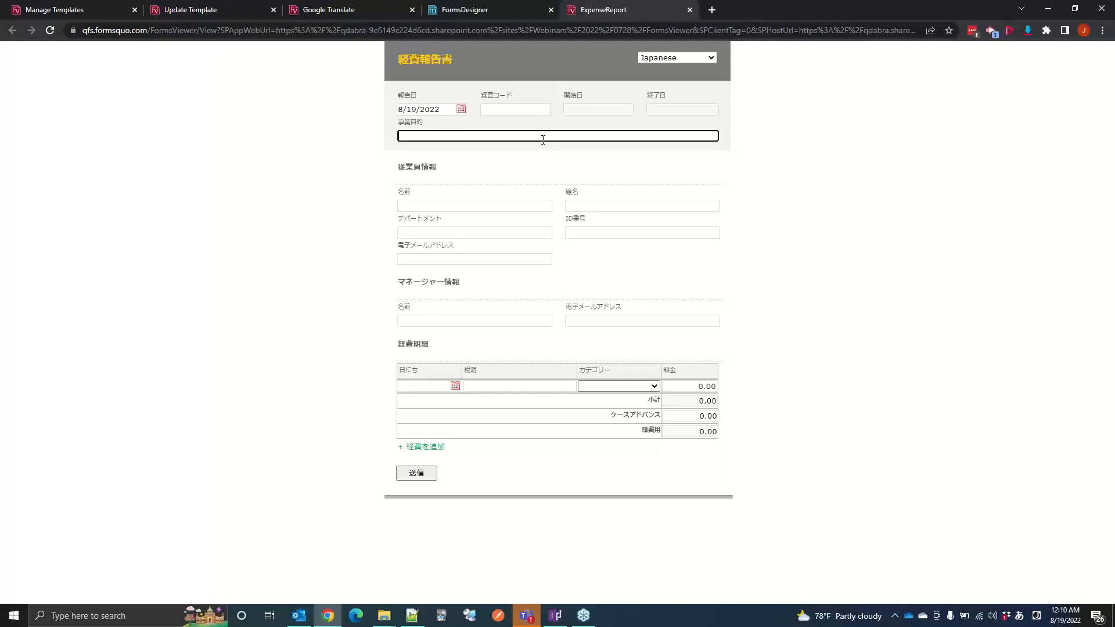
type("カンファレンス")
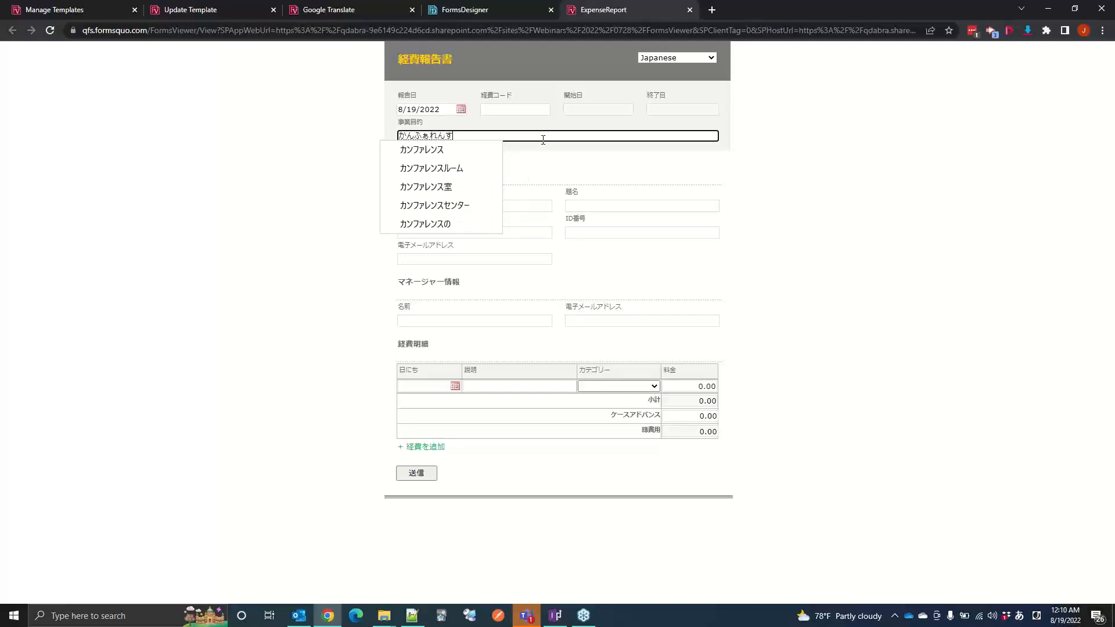
key("Return")
type("へしゅｓｓ")
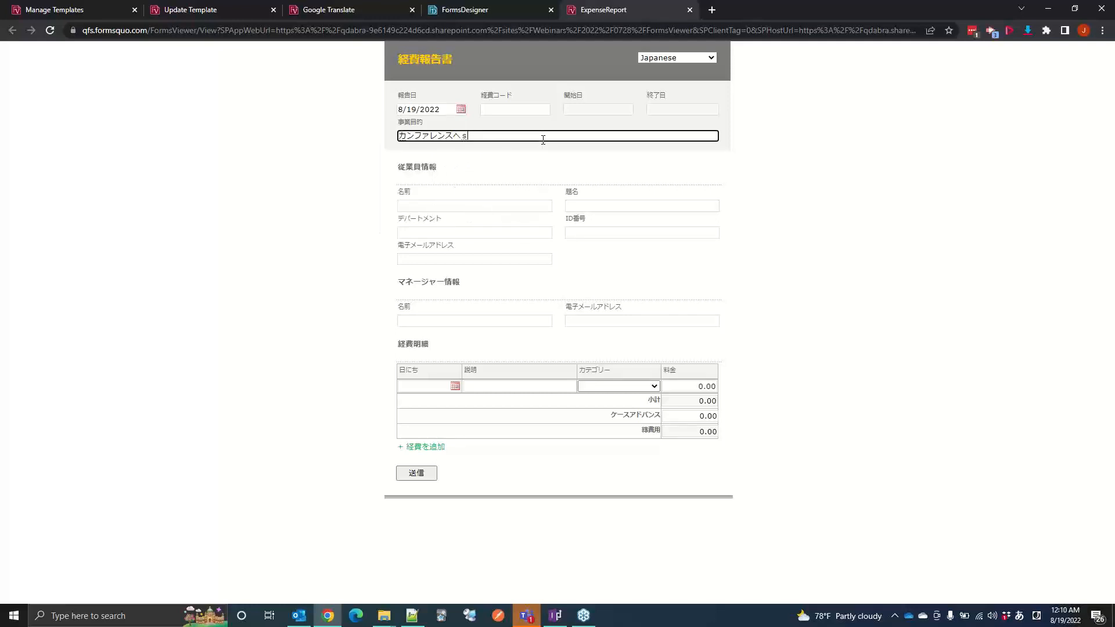
type("eki")
key("space")
type("no")
key("Return")
key("Tab")
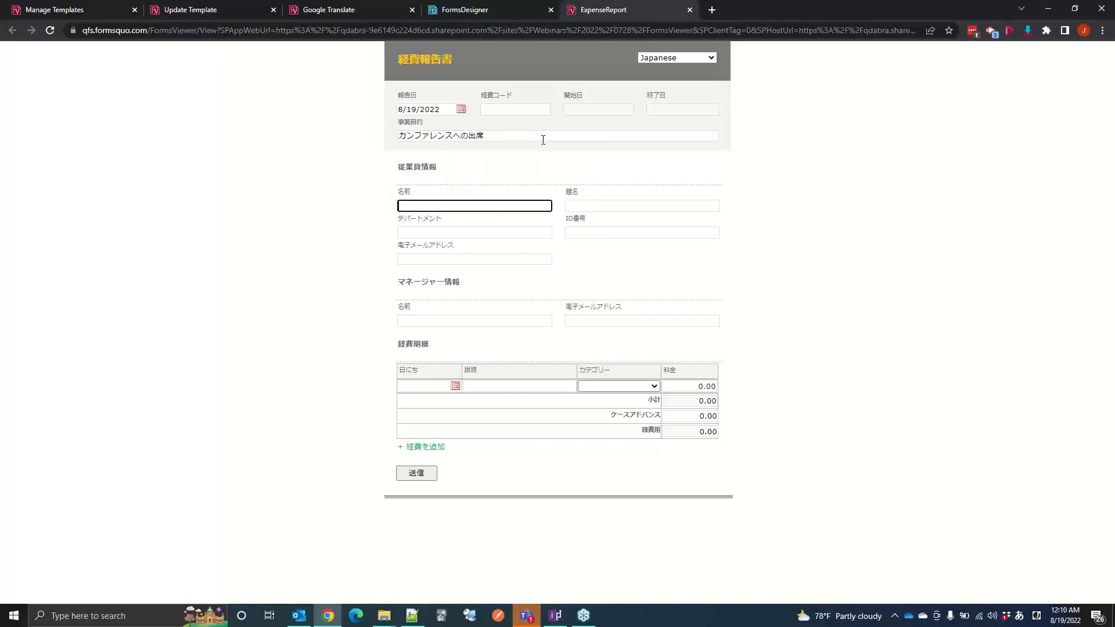
Step: Enter 飛行機代 as the first expense row's description and choose エンターテイメント as its category
key("Tab")
key("shift+Tab")
left_click(491, 385)
type("h")
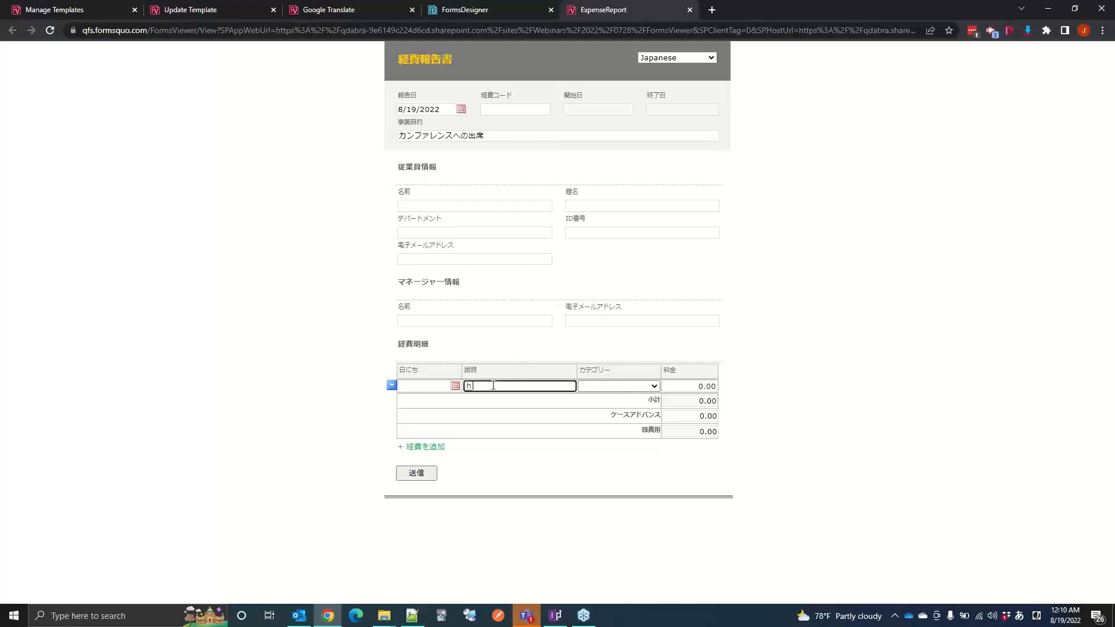
type("ikoukidai")
key("space")
key("Return")
key("Tab")
key("Down")
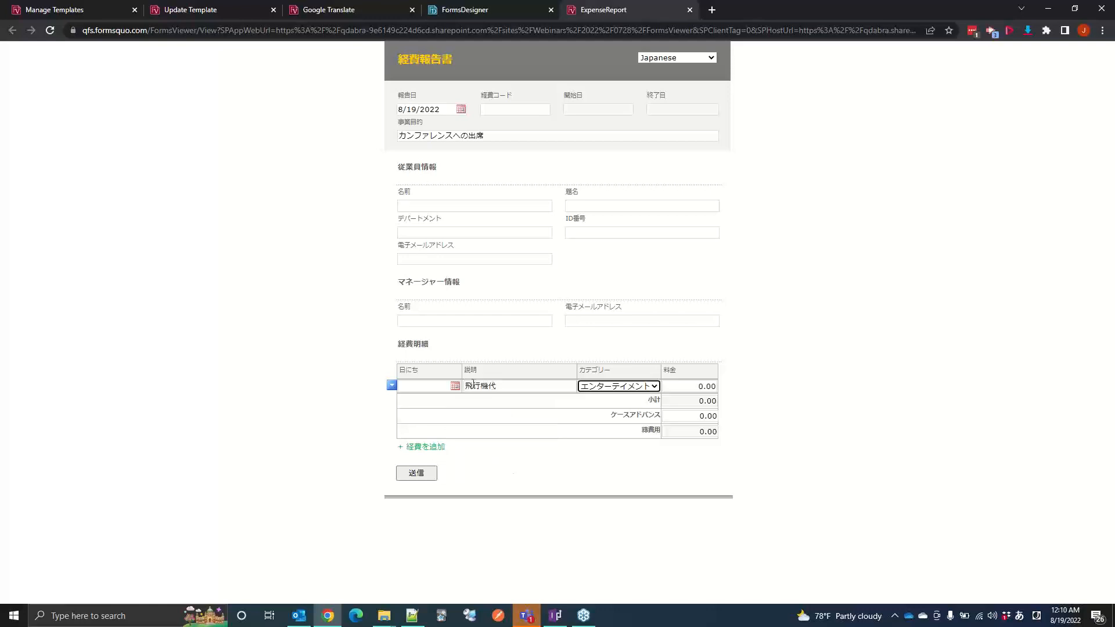
Step: Set the first expense row's date to 8/8/2022 and its cost to 500
left_click(455, 386)
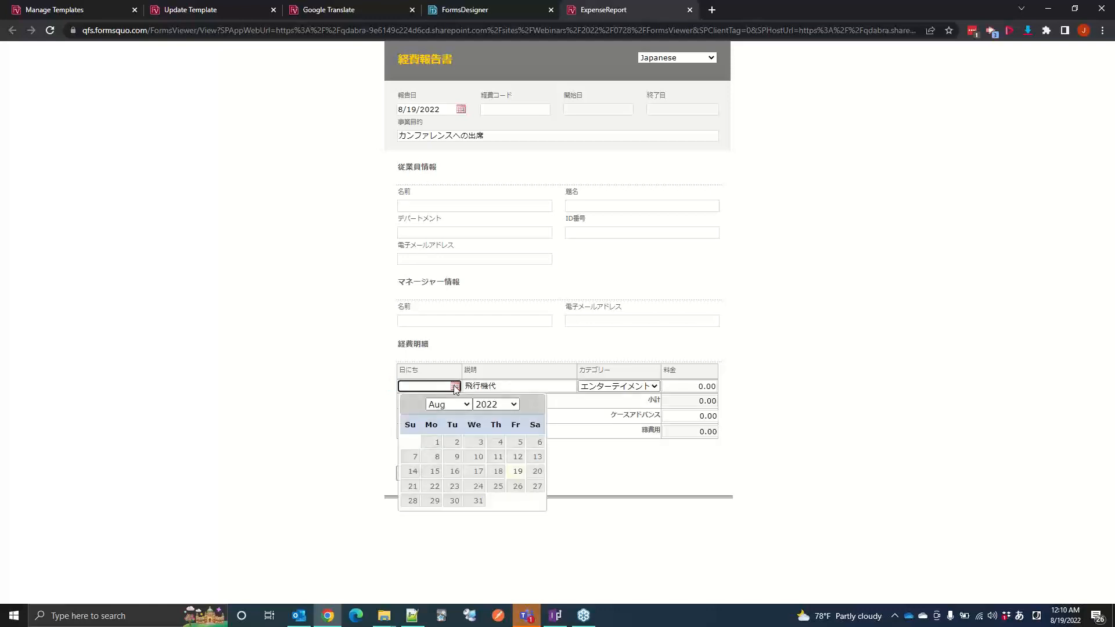
left_click(436, 457)
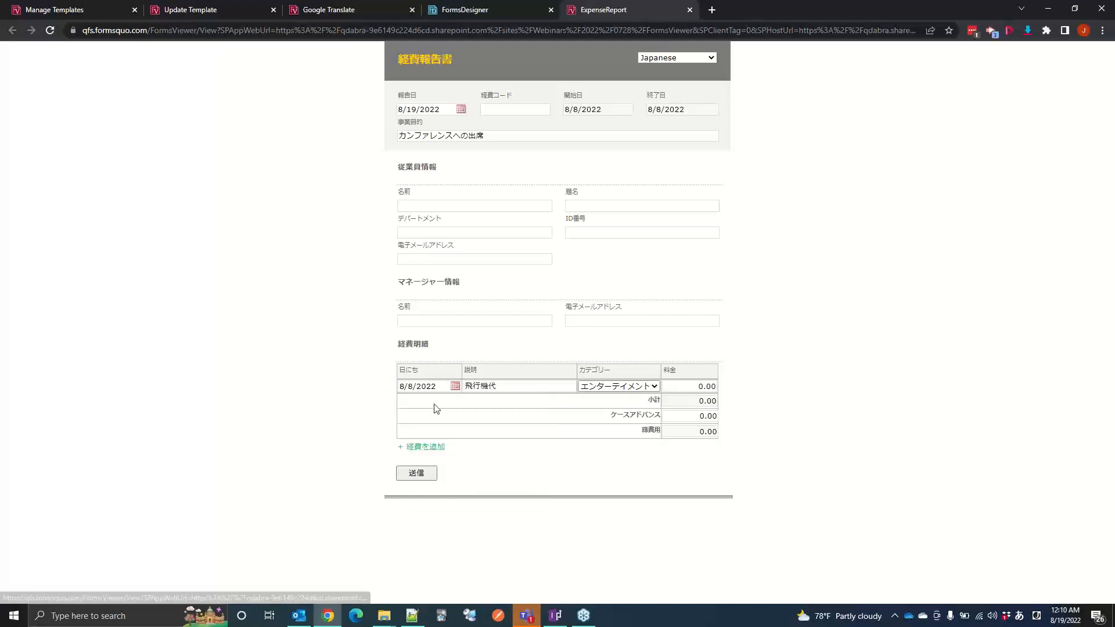
left_click(680, 386)
type("10")
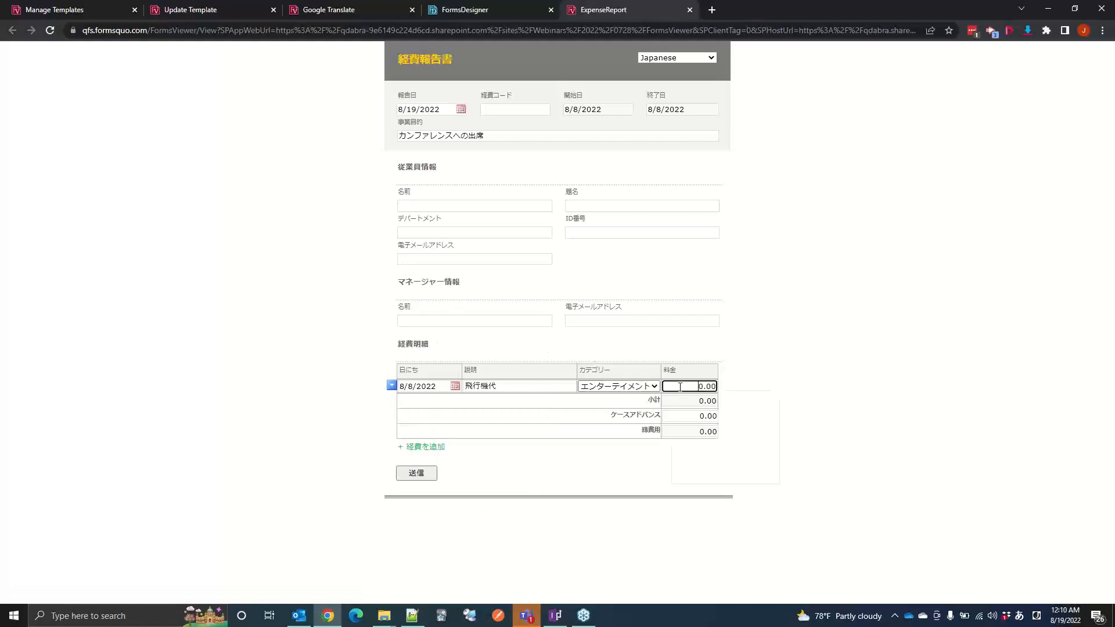
key("BackSpace")
key("BackSpace")
key("alt+grave")
Step: Add a second row to the itemized expenses and remove the surplus third row
left_click(441, 447)
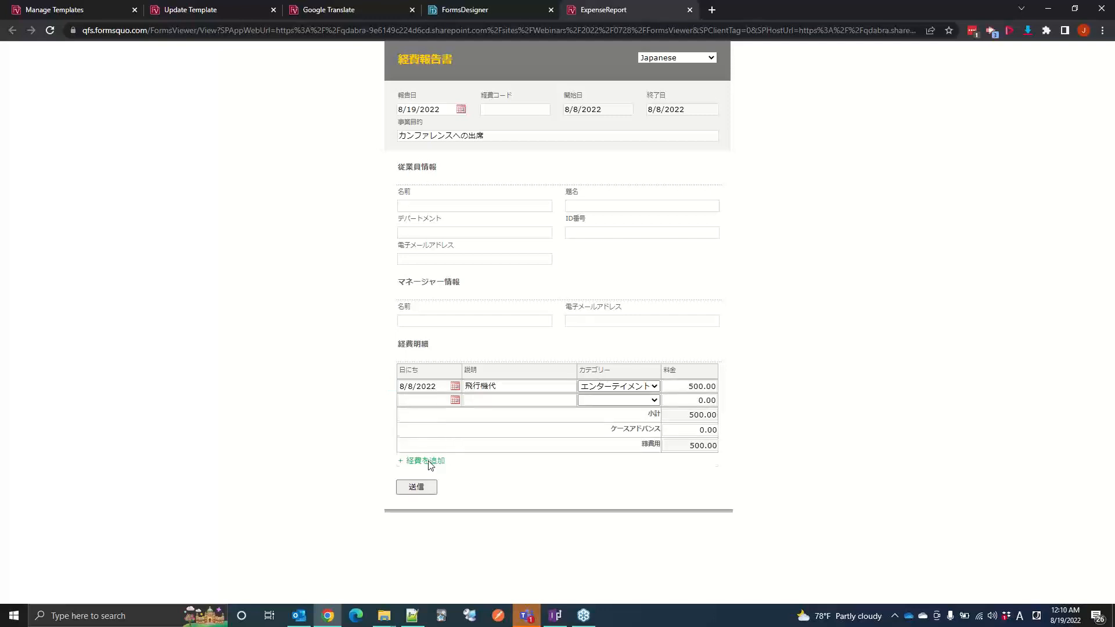
left_click(429, 463)
left_click(392, 413)
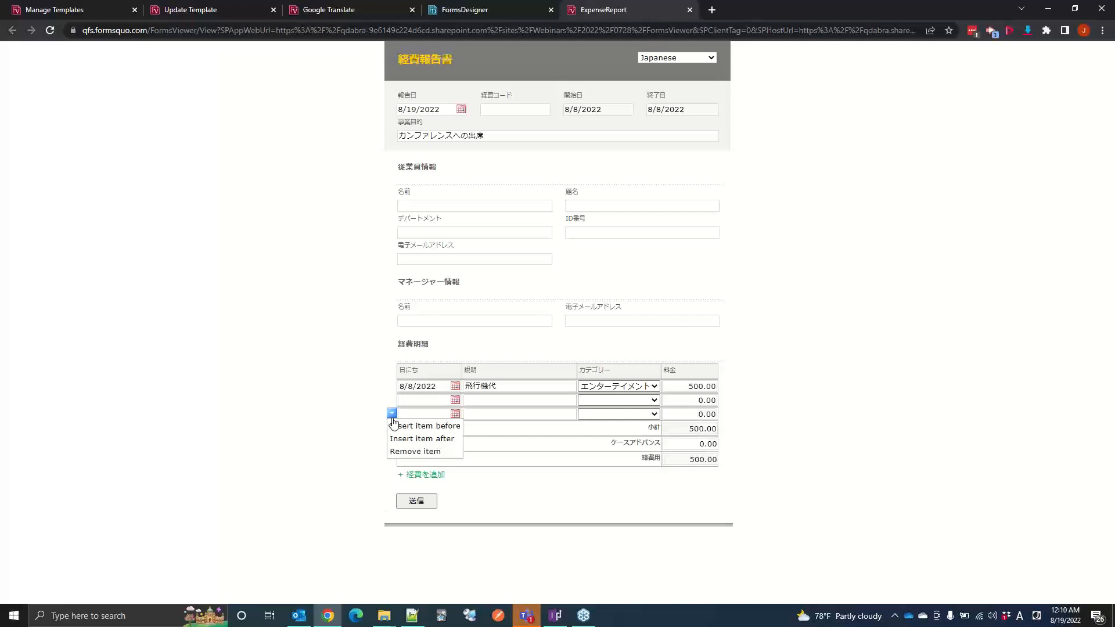
left_click(413, 451)
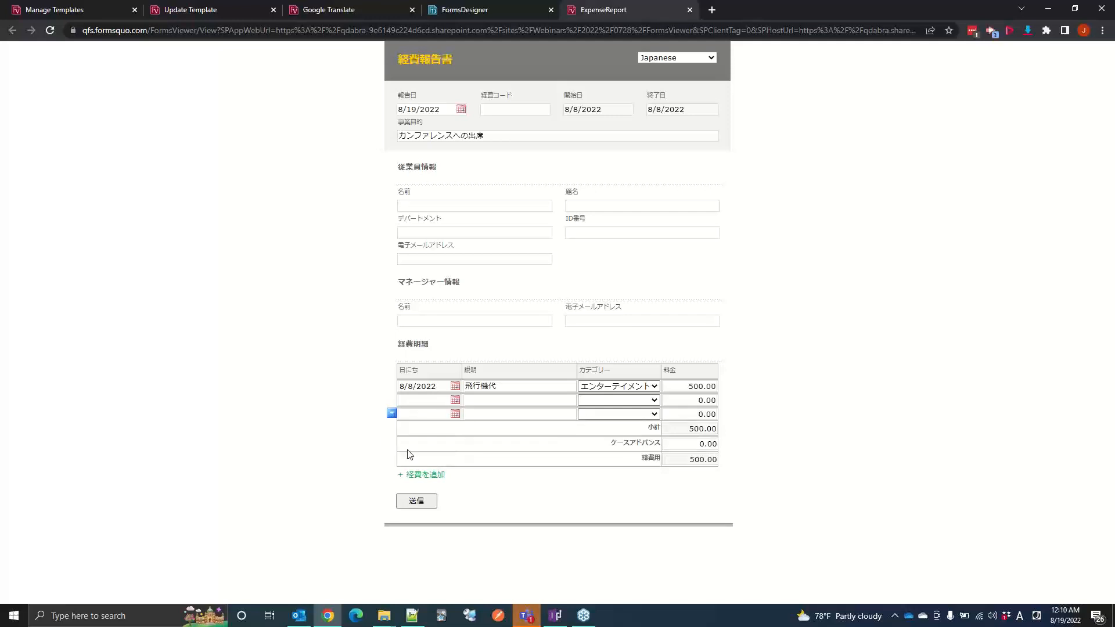
Step: Fill in the second expense row with description ホテル, date 8/3/2022 and category 宿泊
left_click(473, 403)
type("huter")
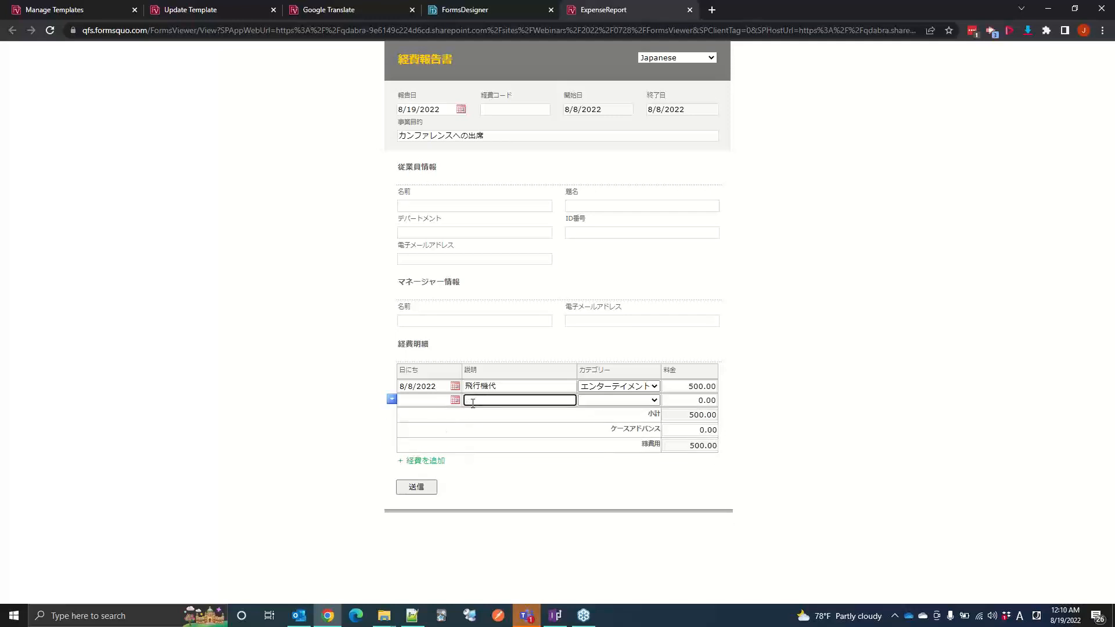
key("alt+grave")
type("hoteru")
key("Return")
left_click(443, 400)
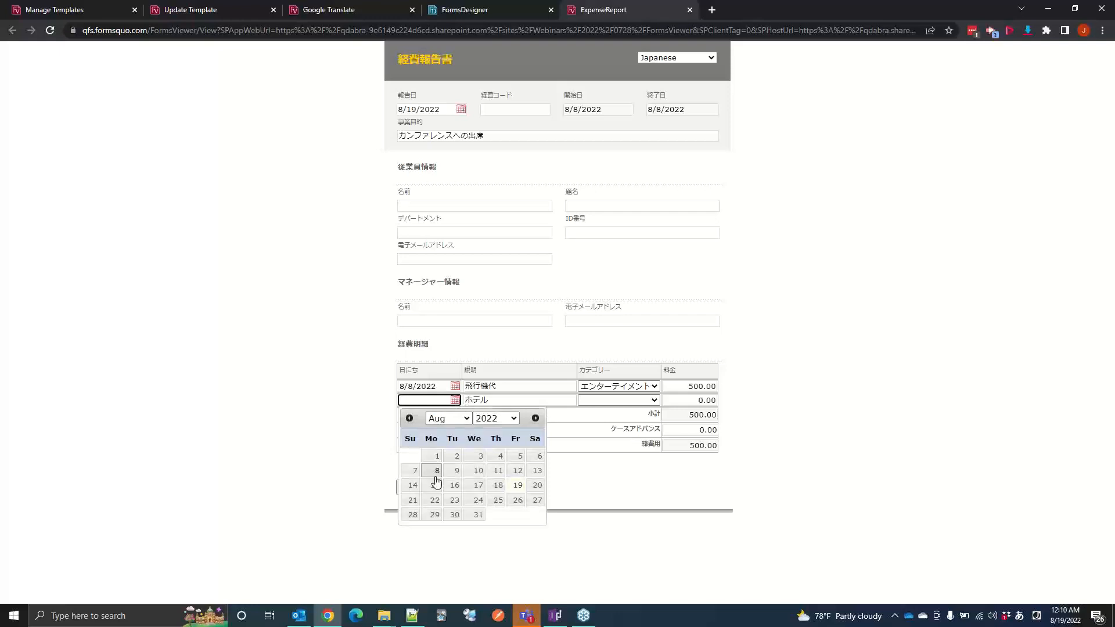
left_click(471, 456)
left_click(604, 401)
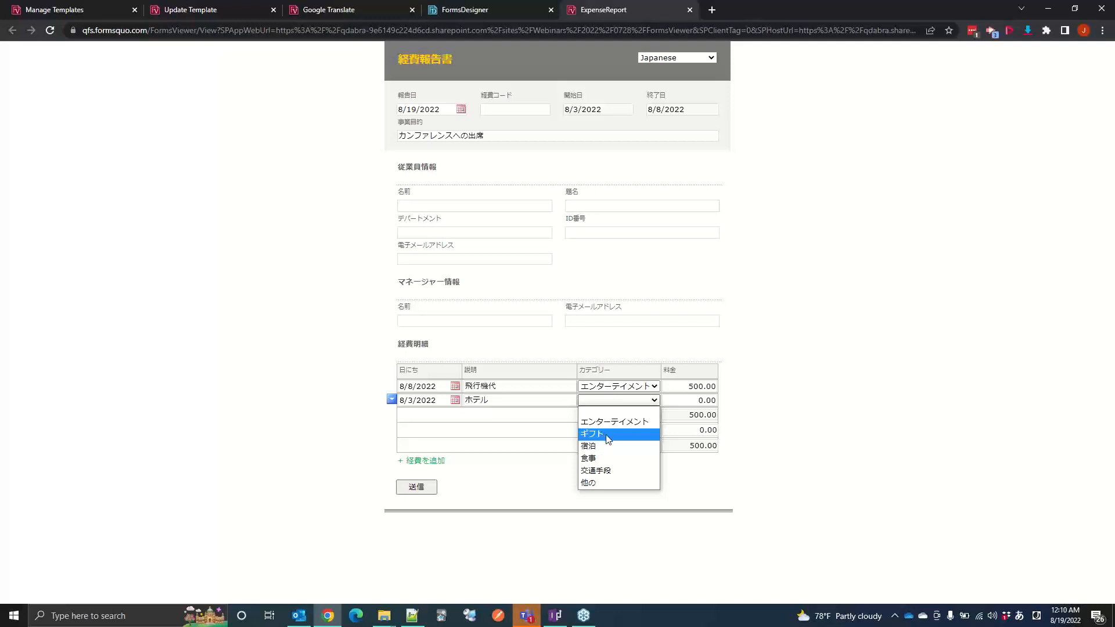
left_click(599, 451)
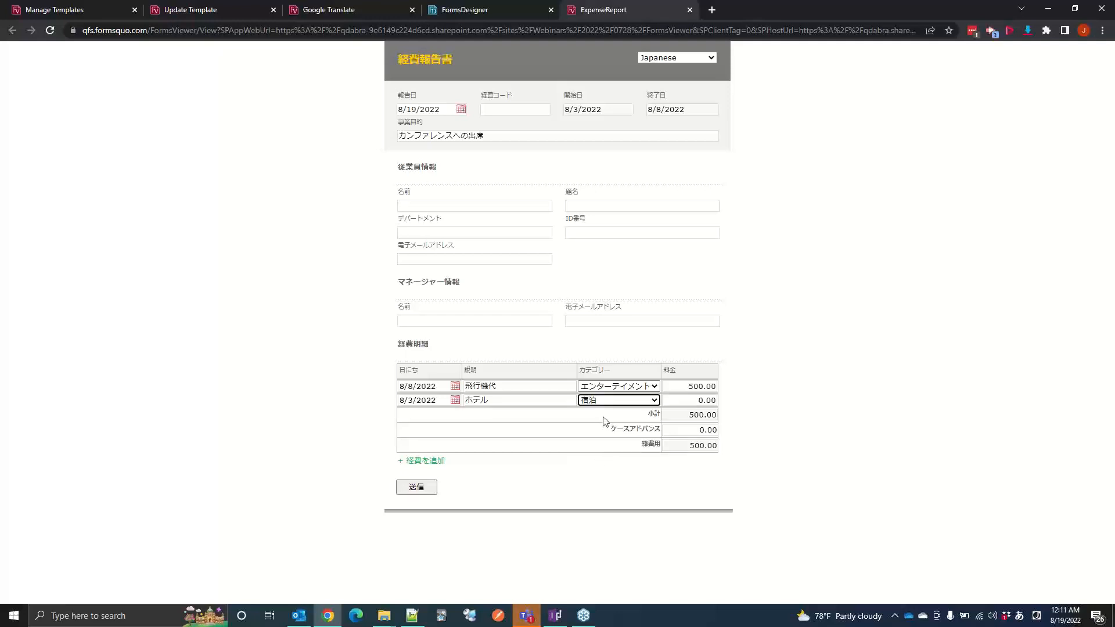
Step: Change the 飛行機代 row's category to 交通手段 and set the ホテル row's cost to 100
left_click(609, 386)
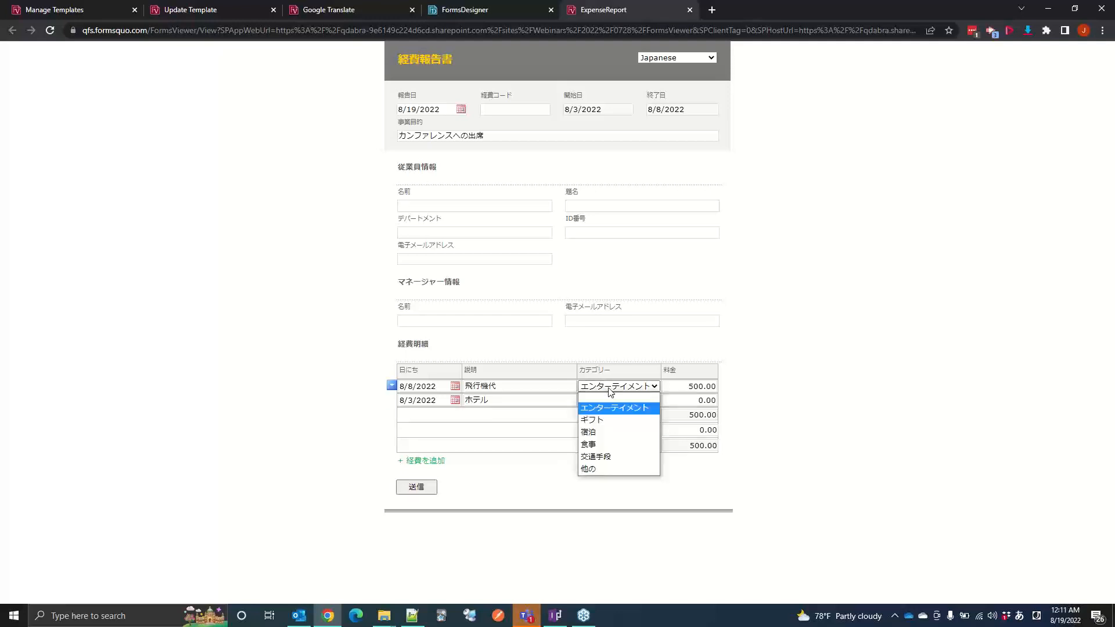
left_click(606, 457)
left_click(683, 401)
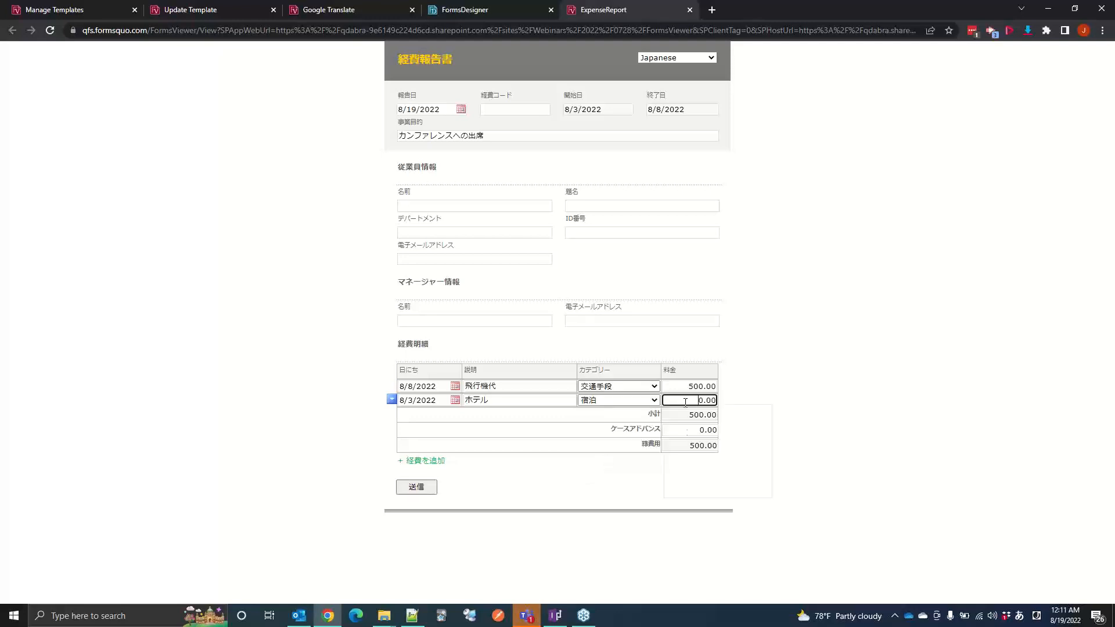
type("10")
key("BackSpace")
key("BackSpace")
key("alt+grave")
Step: Add a third row to the itemized expenses and set its date to 8/4/2022
left_click(427, 463)
left_click(426, 463)
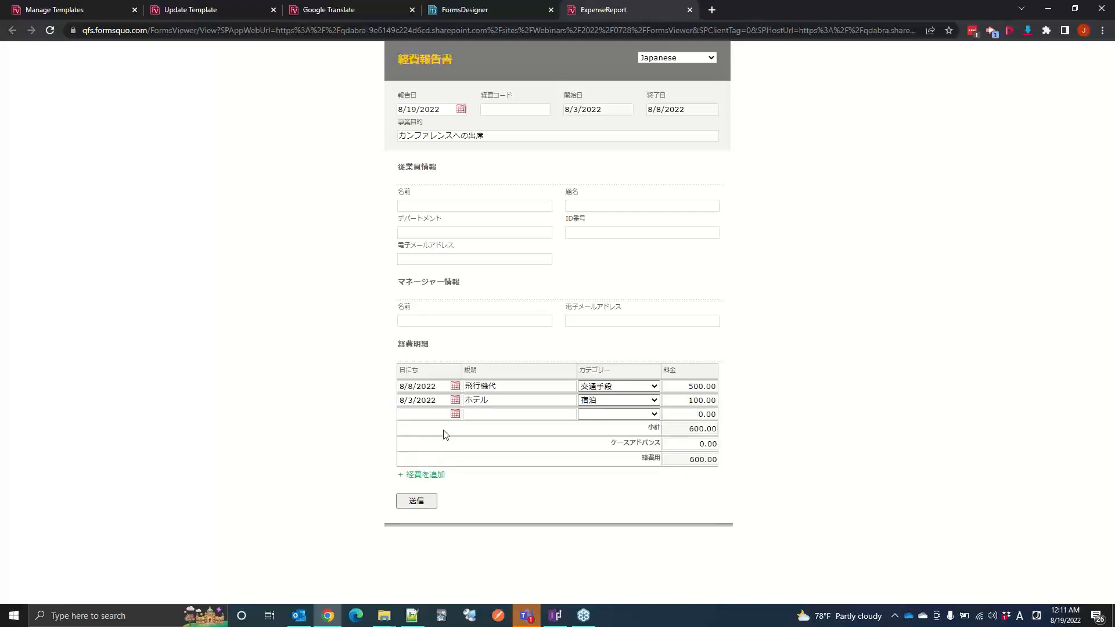
left_click(454, 413)
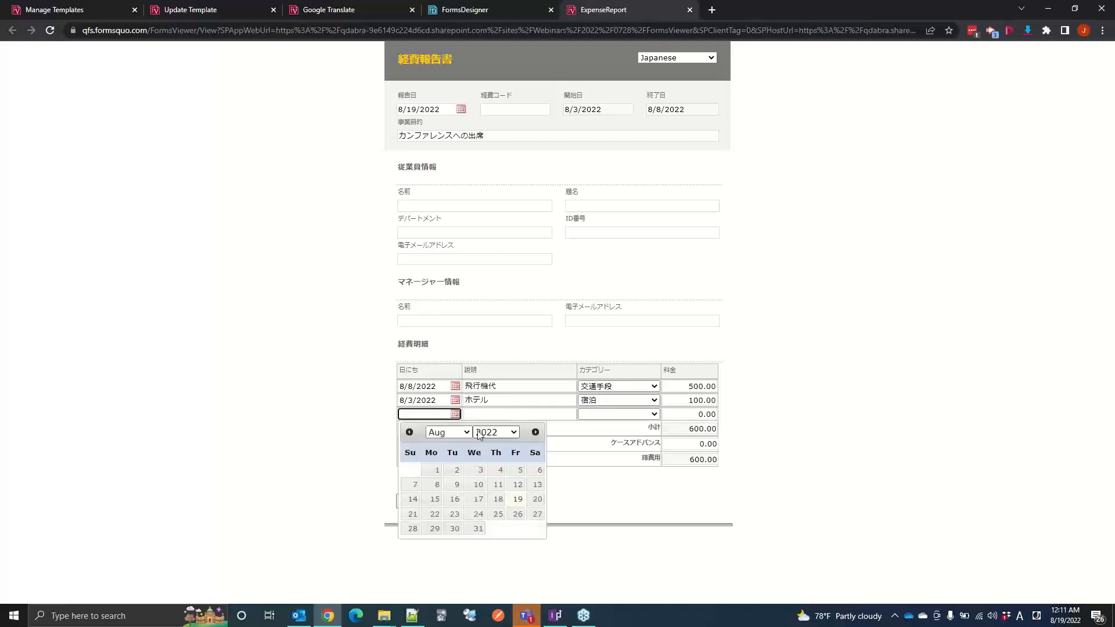
left_click(492, 471)
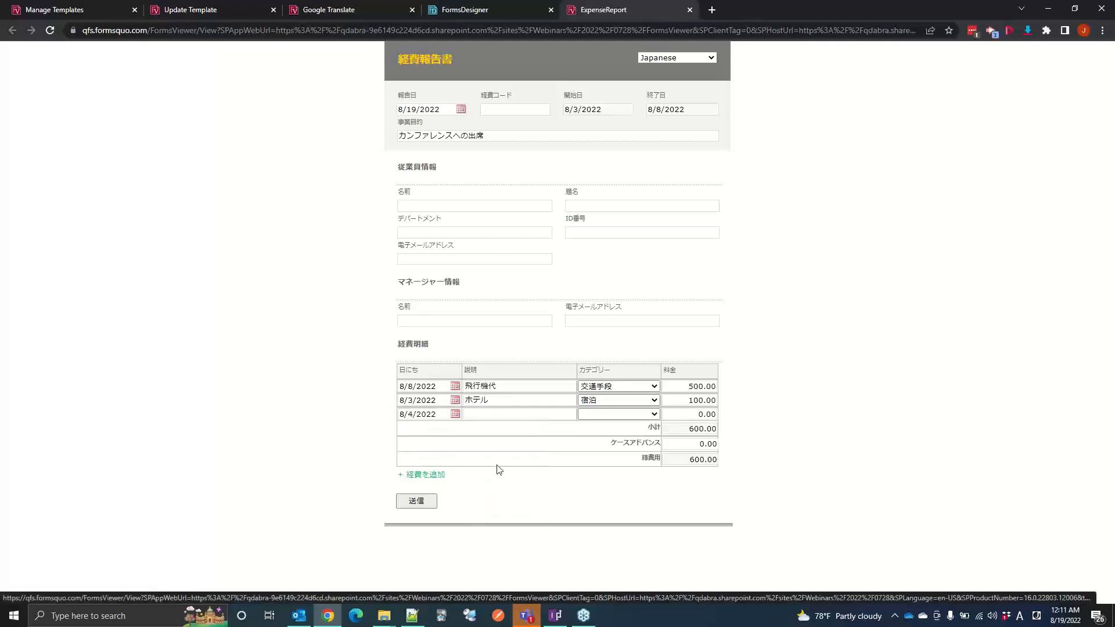
Step: Enter 食事 as the description in the third expense row, using Japanese input
left_click(500, 414)
type("shok")
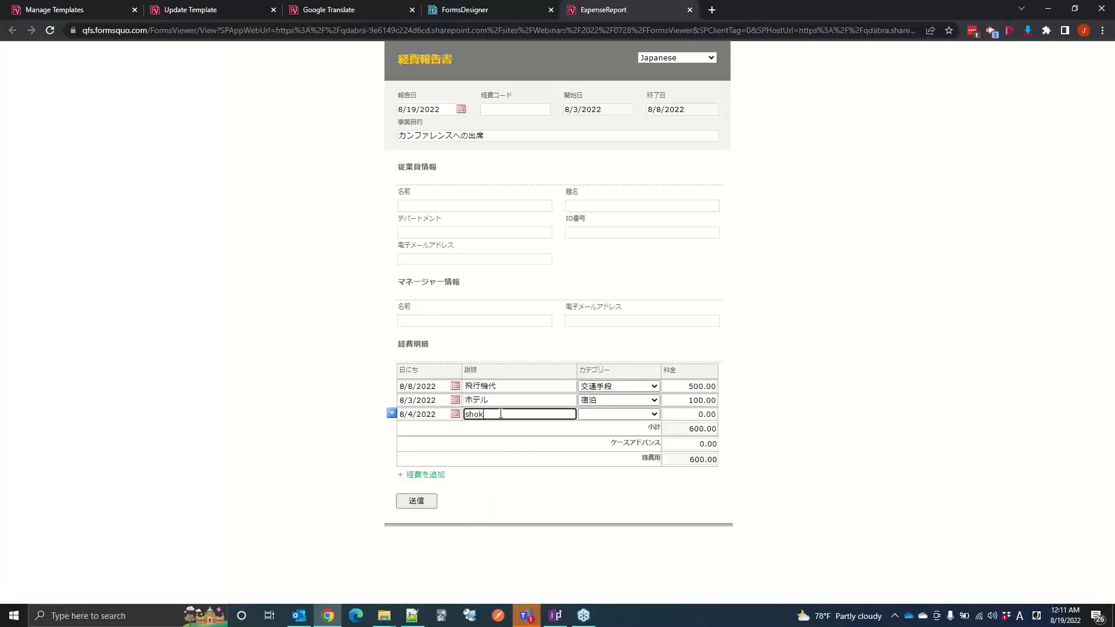
key("BackSpace")
key("BackSpace")
key("BackSpace")
key("BackSpace")
key("alt+grave")
type("しょく")
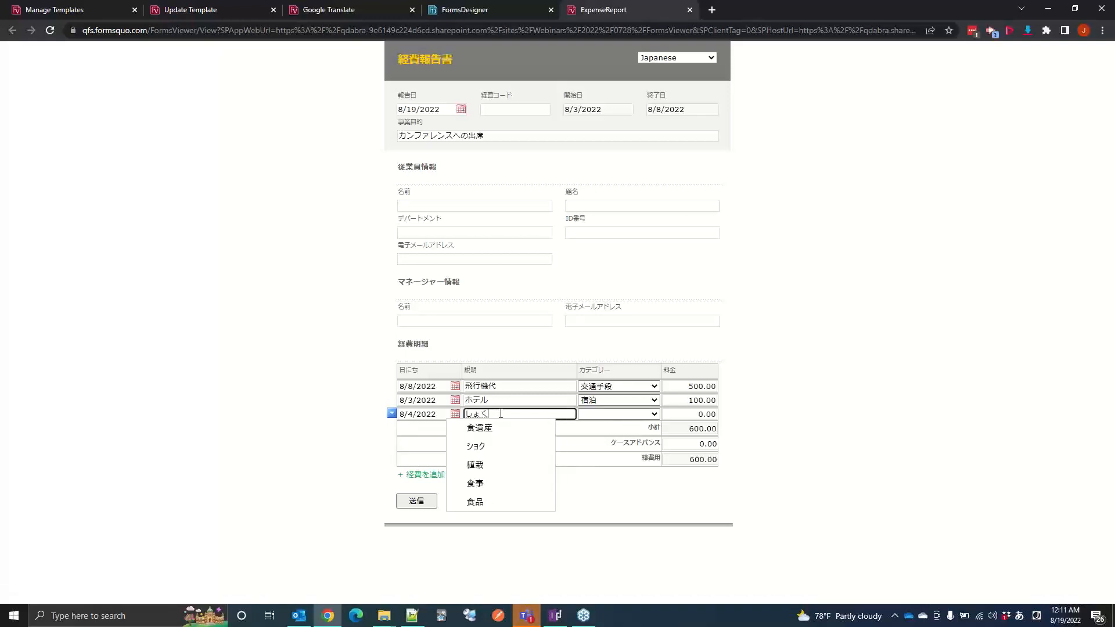
type("じ")
key("space")
key("Return")
key("Tab")
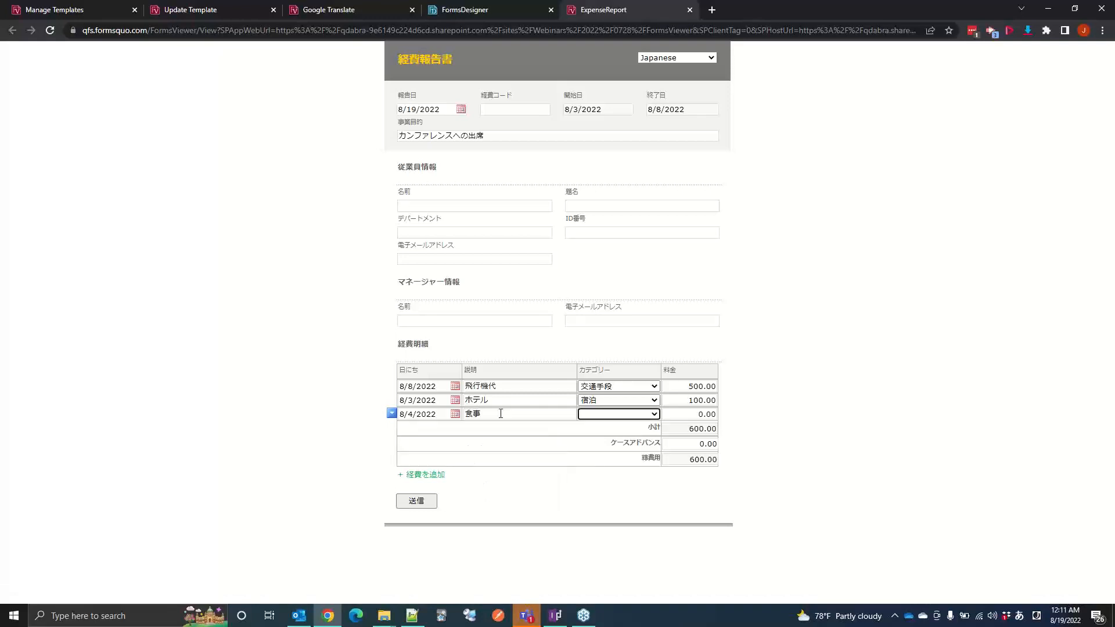
Step: Set the third expense row's category to 食事 and its cost to 30
left_click(601, 416)
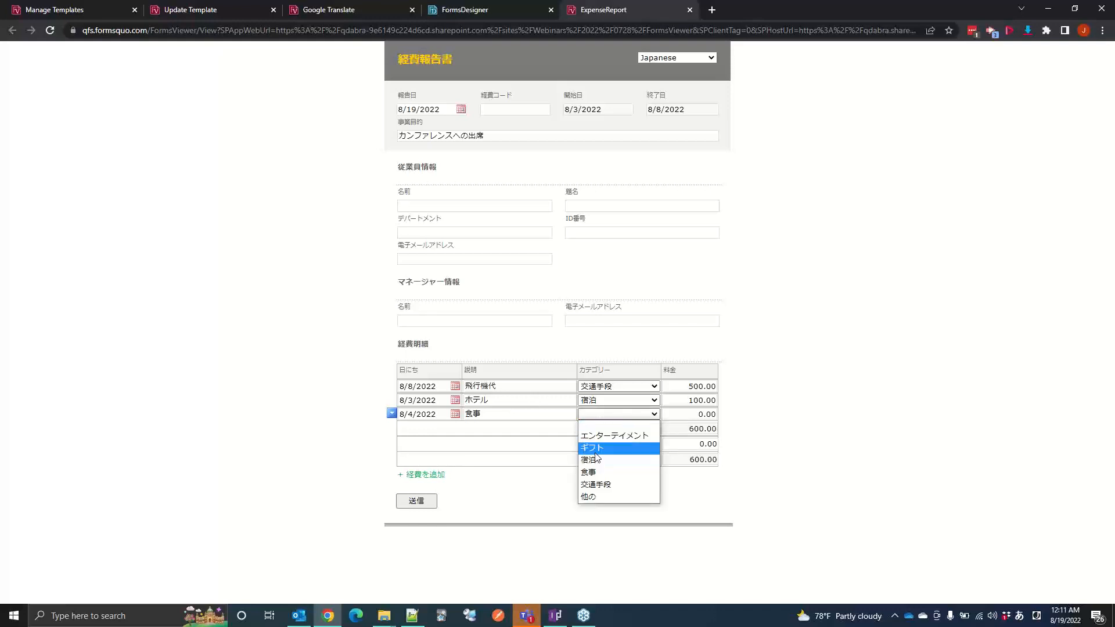
left_click(593, 473)
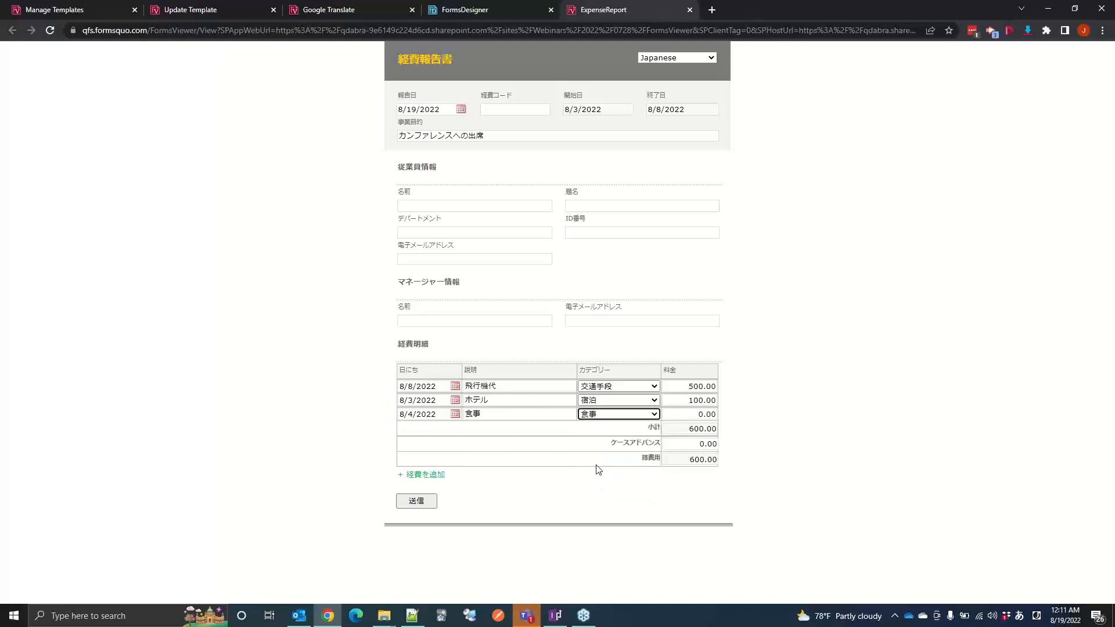
left_click(690, 413)
type("5")
key("BackSpace")
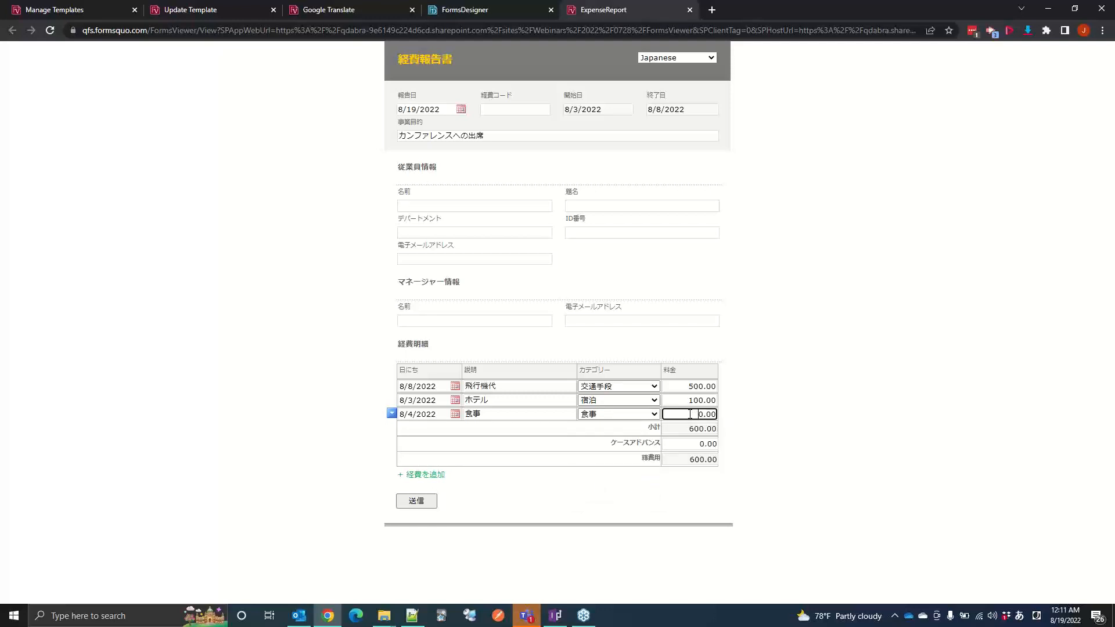
key("alt+grave")
Step: Fill in the employee's name in Japanese under the employee information
left_click(425, 206)
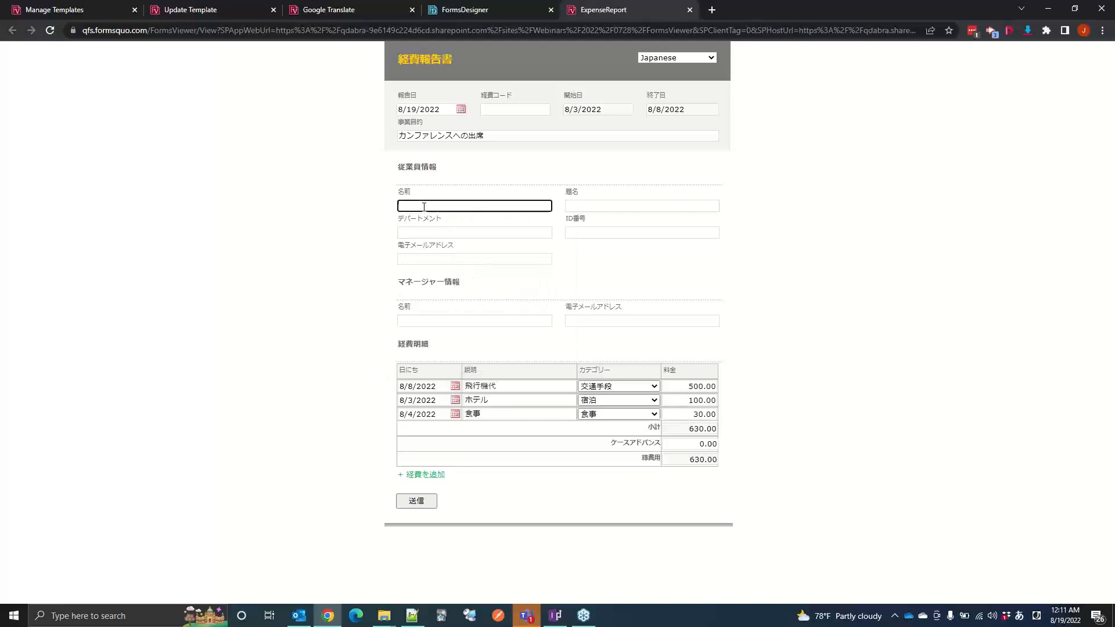
type("jim")
key("BackSpace")
key("BackSpace")
key("BackSpace")
type("ジミー")
key("Return")
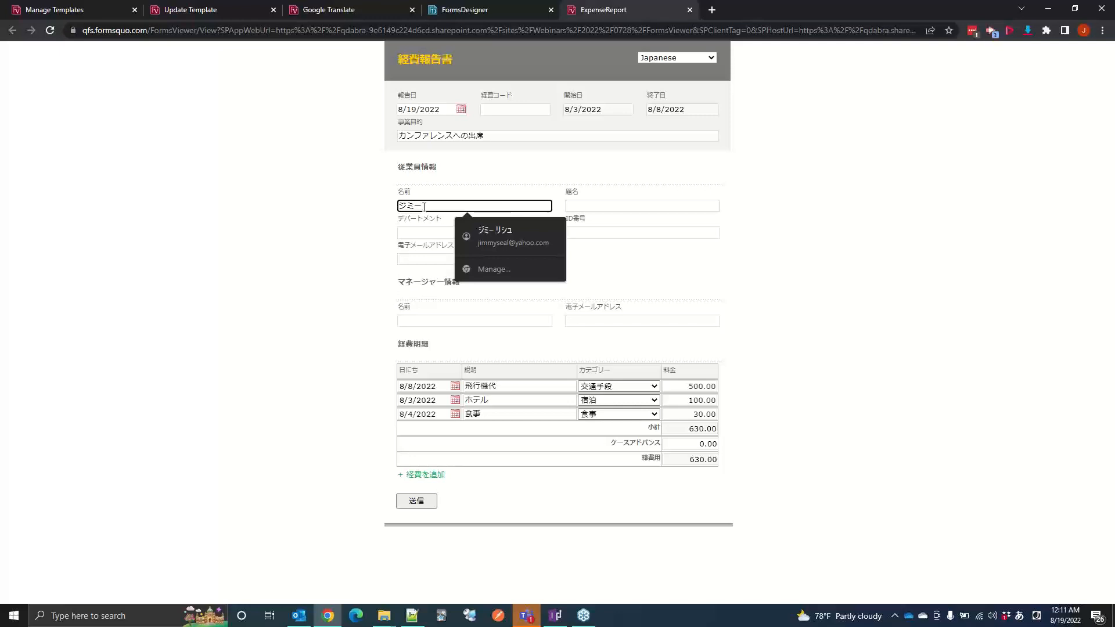
left_click(357, 231)
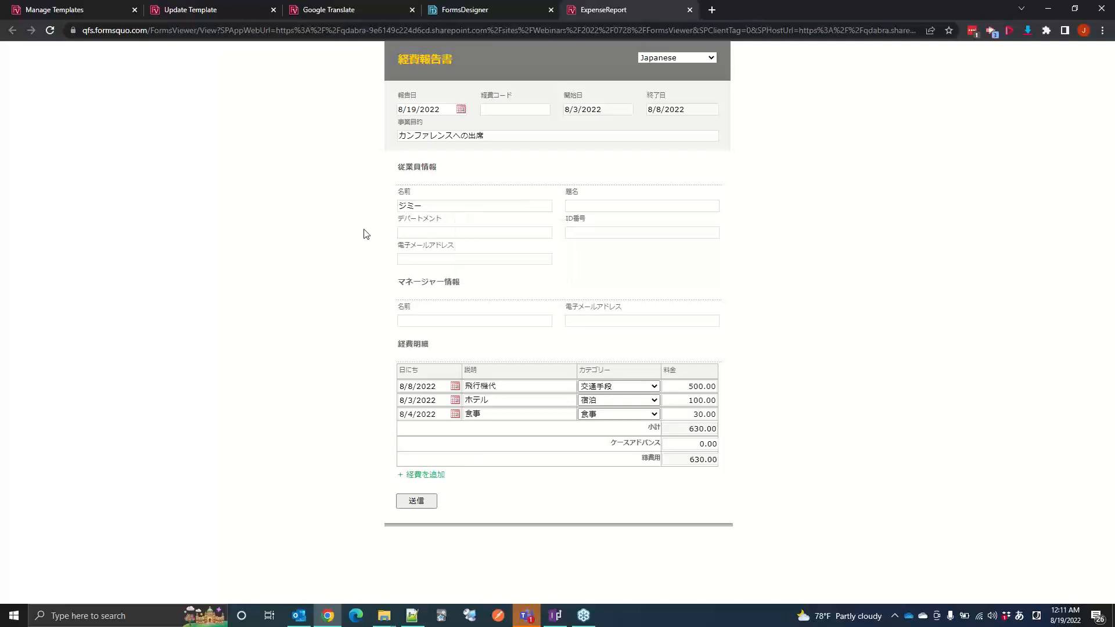
Step: Submit the expense report and reopen it from the Expense Reports library in the modern SharePoint experience
left_click(417, 503)
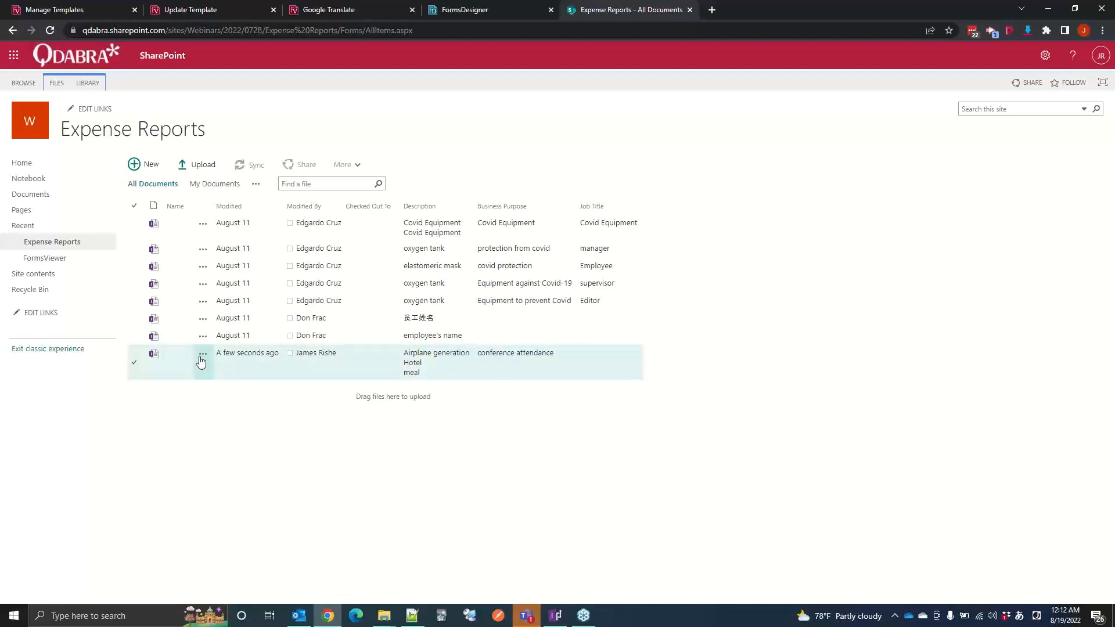
left_click(73, 355)
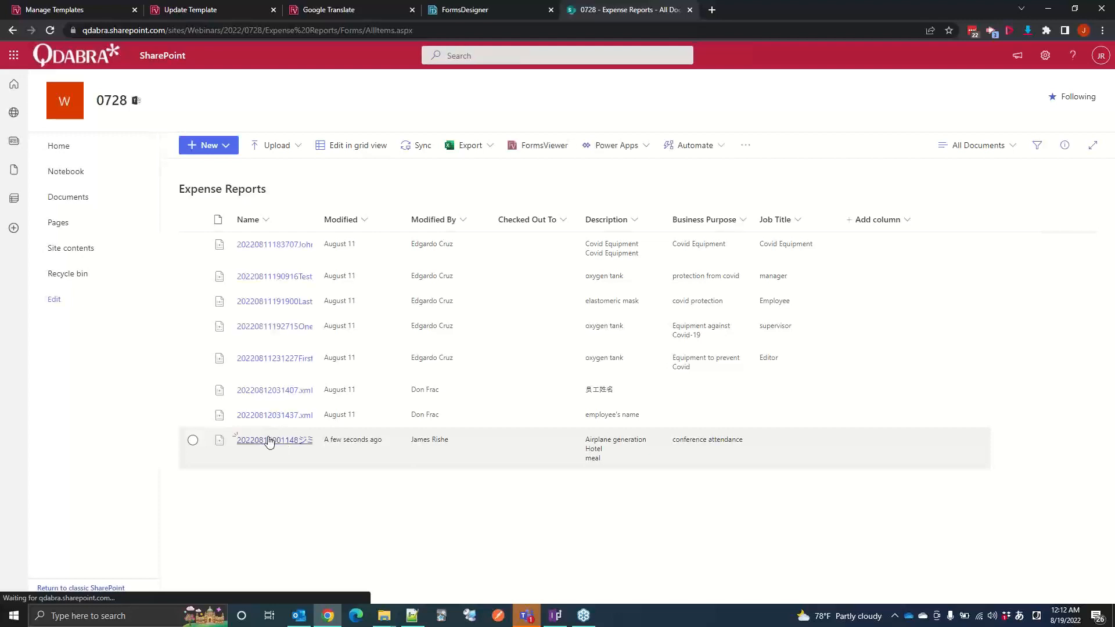
left_click(270, 442)
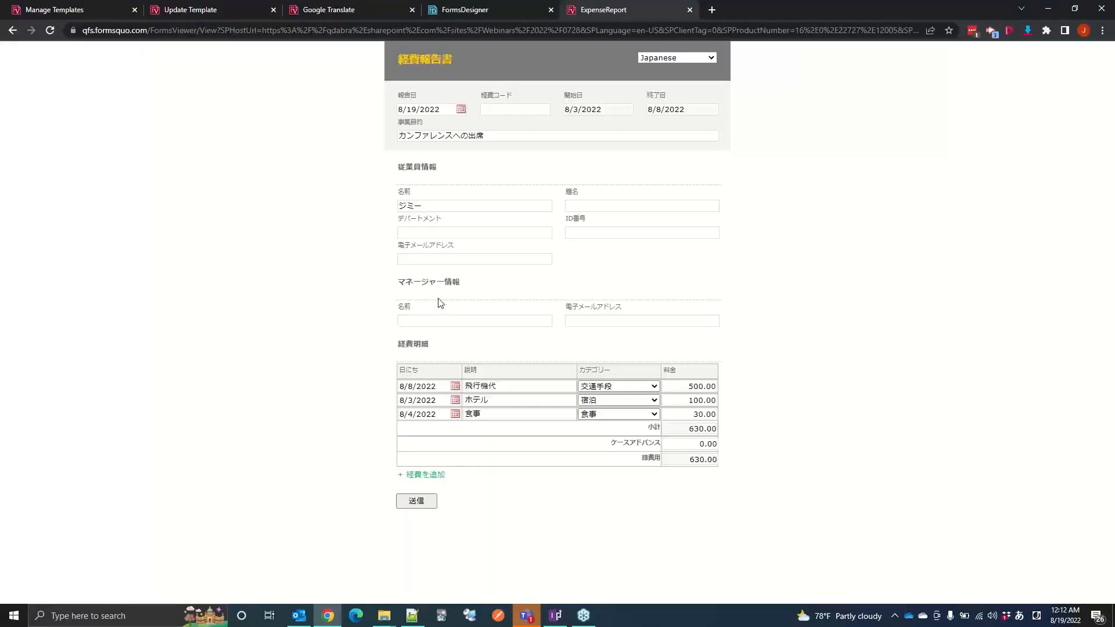
Step: Change the first expense row's description to 飛行機費用 and resubmit the report
left_click(510, 387)
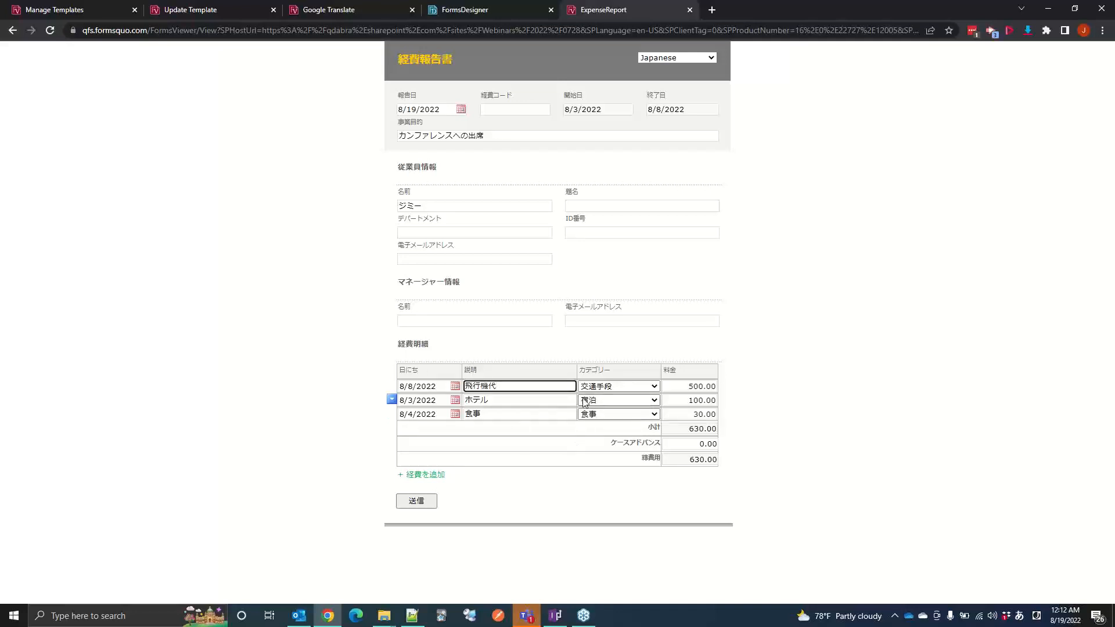
key("BackSpace")
type("費用")
left_click(426, 501)
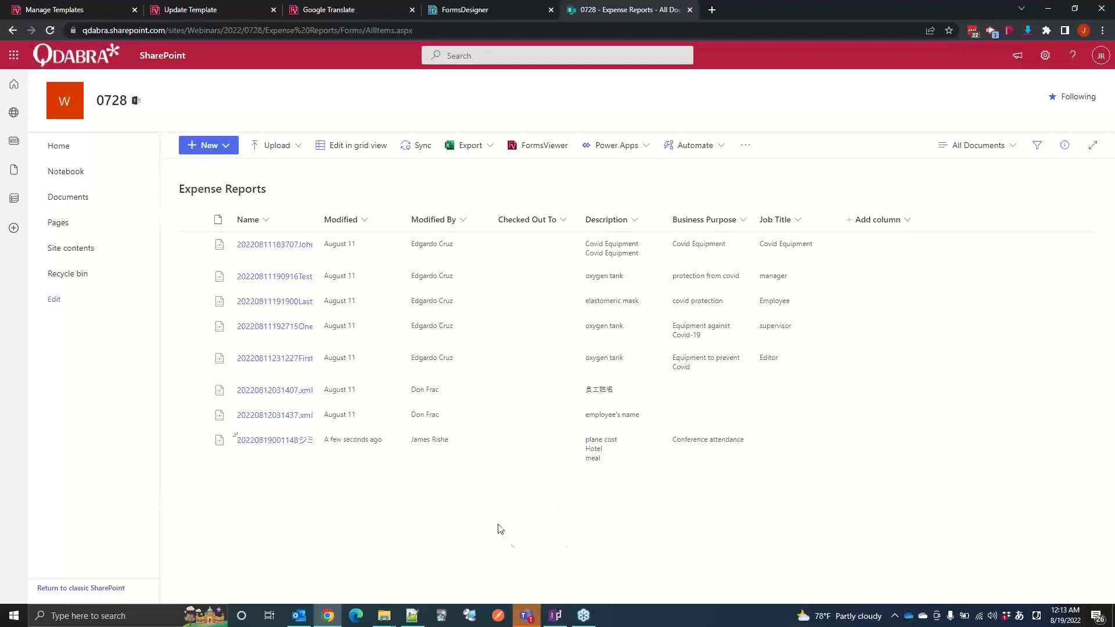
Step: Switch to FormsDesigner and examine the fields under FromValues and ToValues in the TranslationSource secondary data source
left_click(467, 10)
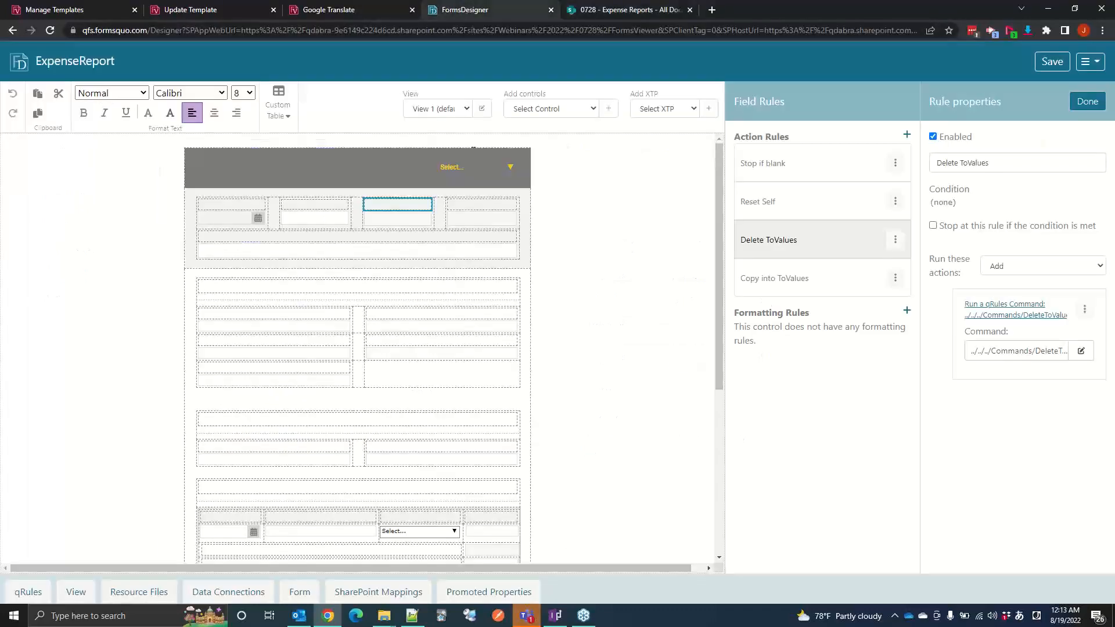
left_click(538, 151)
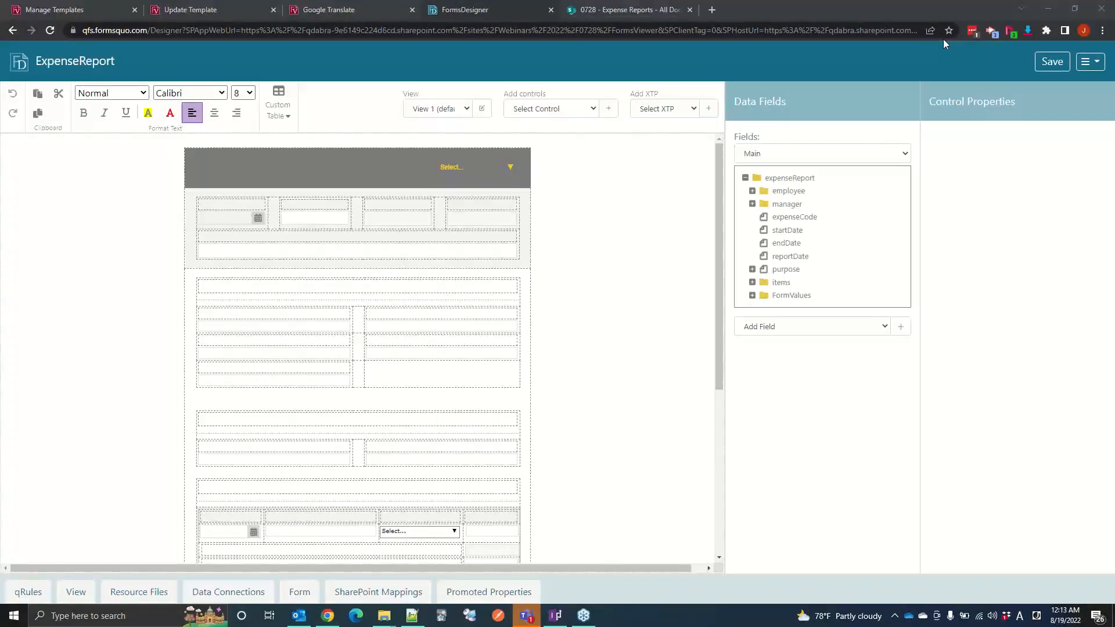
left_click(788, 156)
left_click(788, 155)
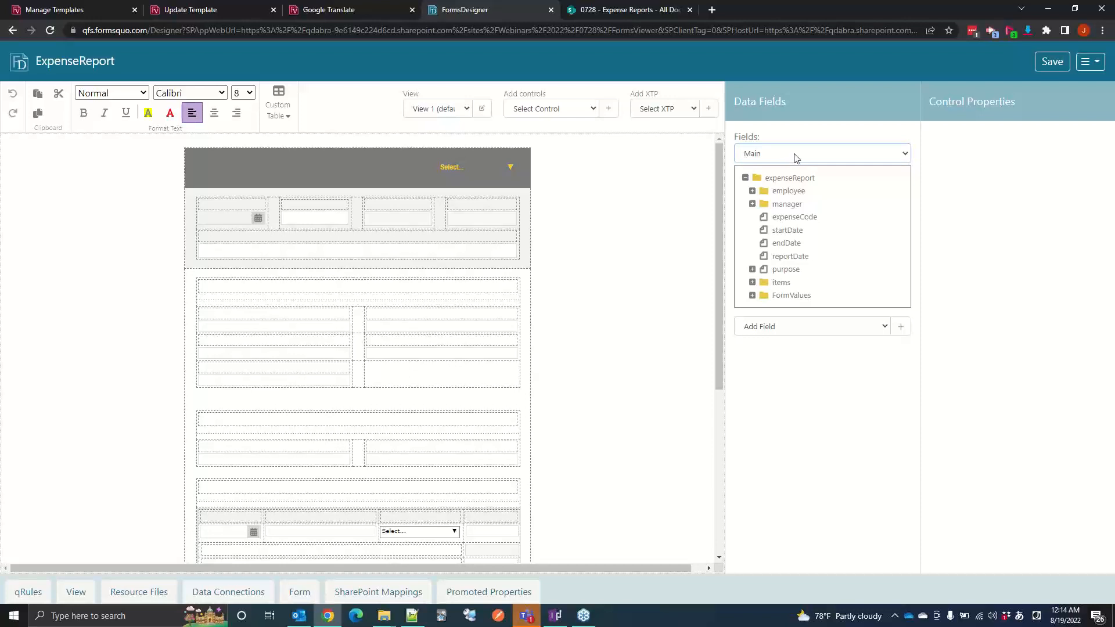
left_click(806, 155)
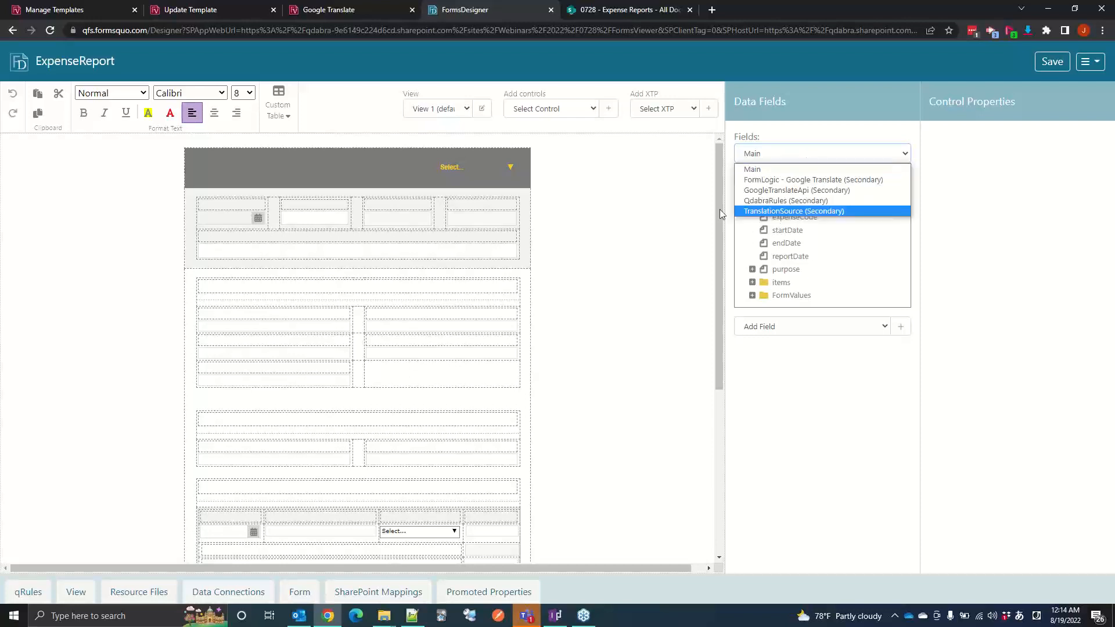
left_click(755, 210)
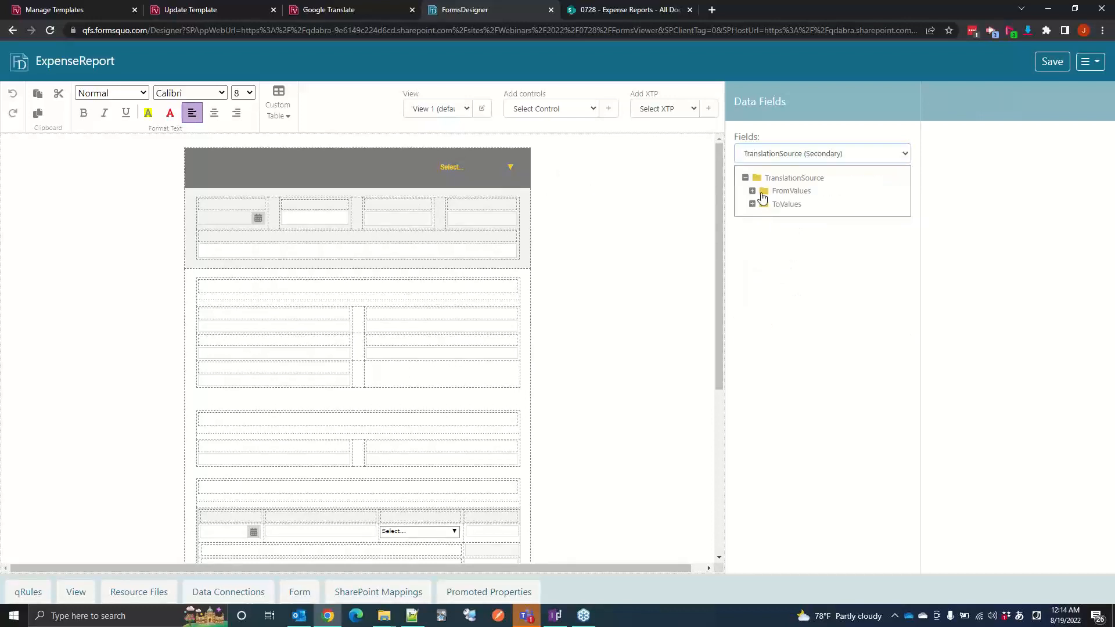
left_click(752, 204)
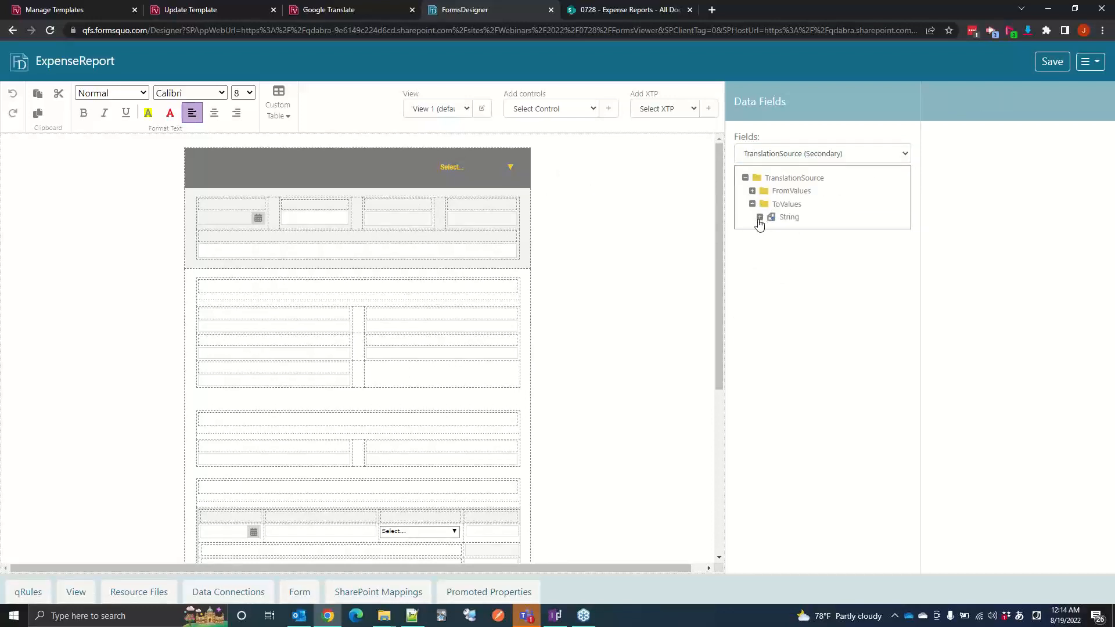
left_click(760, 218)
left_click(752, 191)
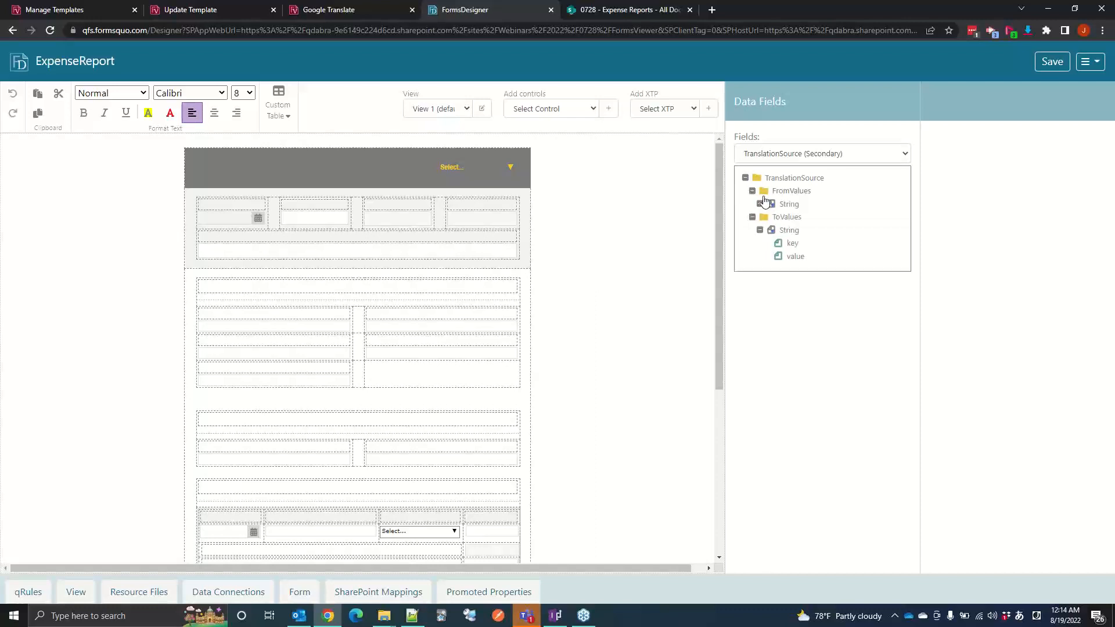
left_click(761, 203)
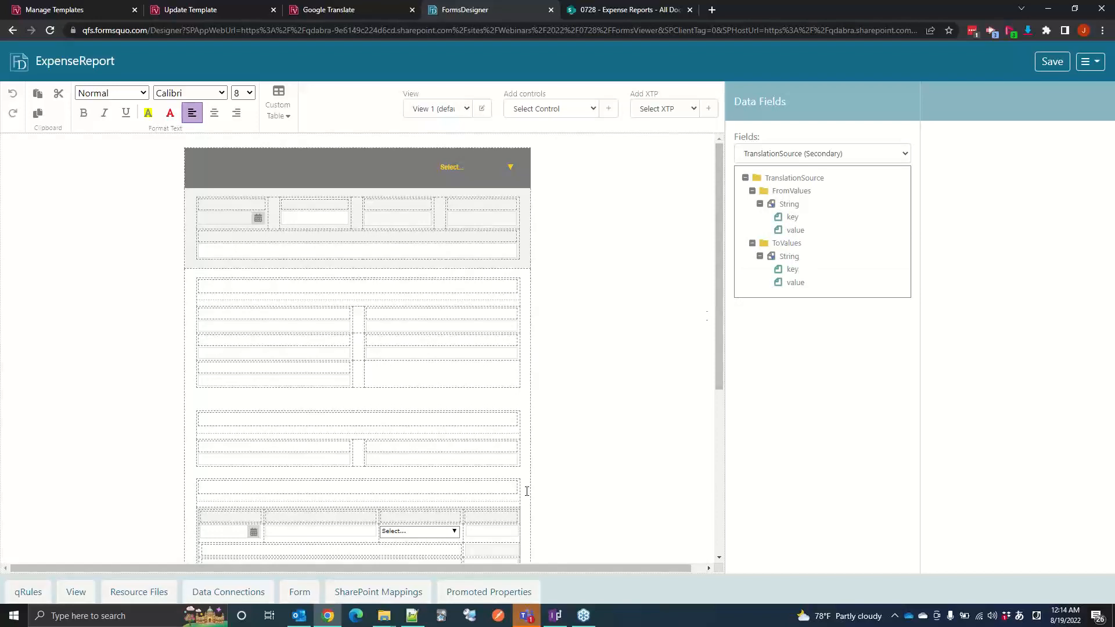
Step: Switch to Notepad++ and examine the key and value strings under FromValues in TranslationSource.xml
left_click(412, 616)
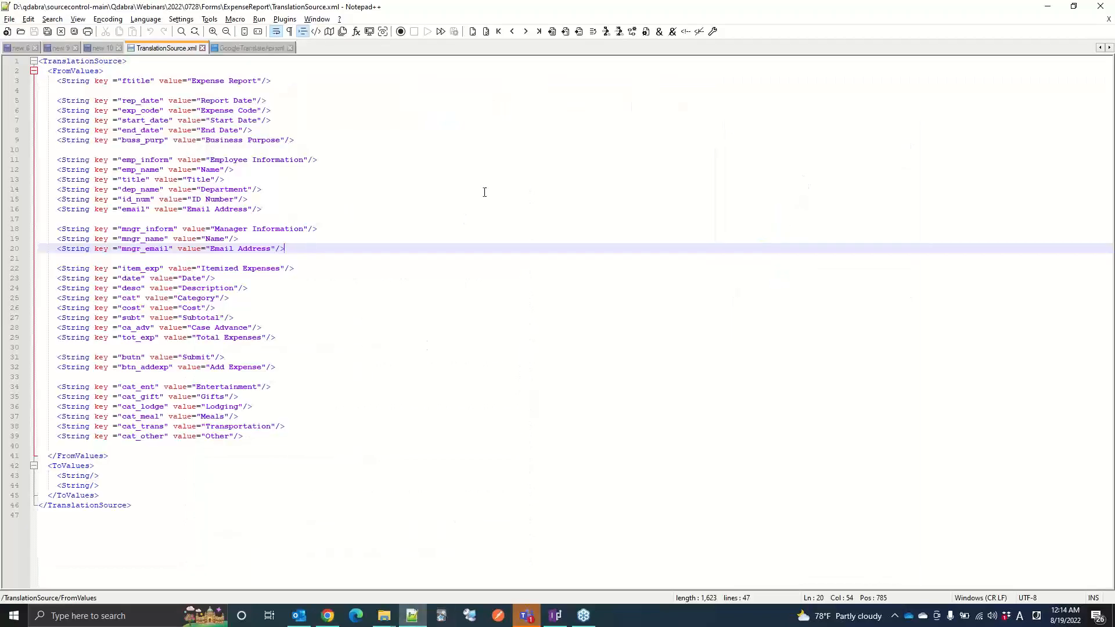
left_click(161, 119)
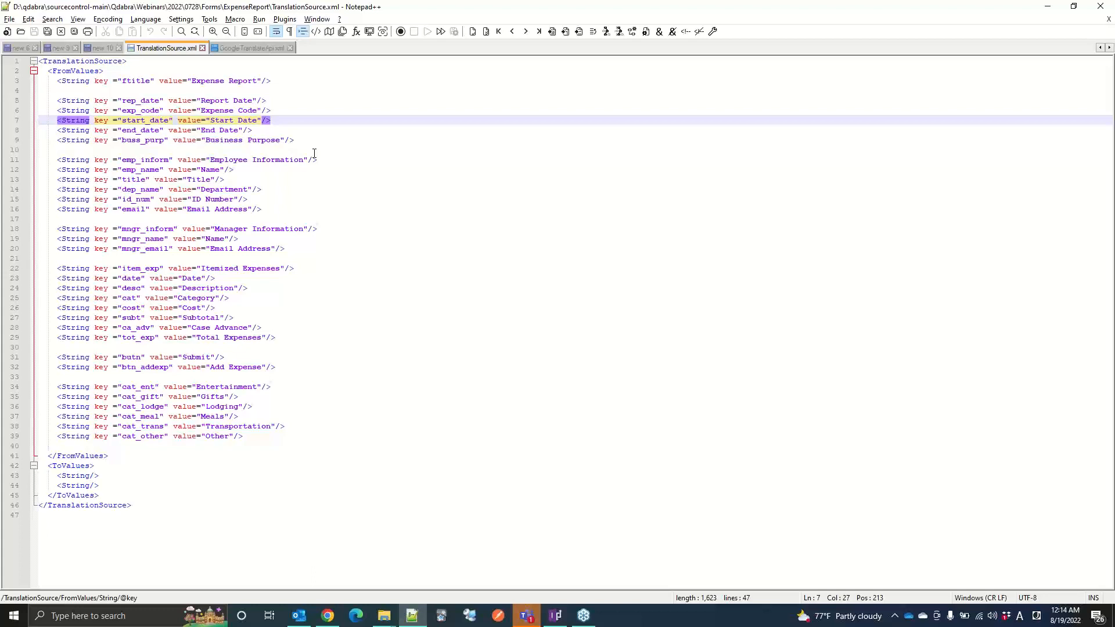
left_click(251, 48)
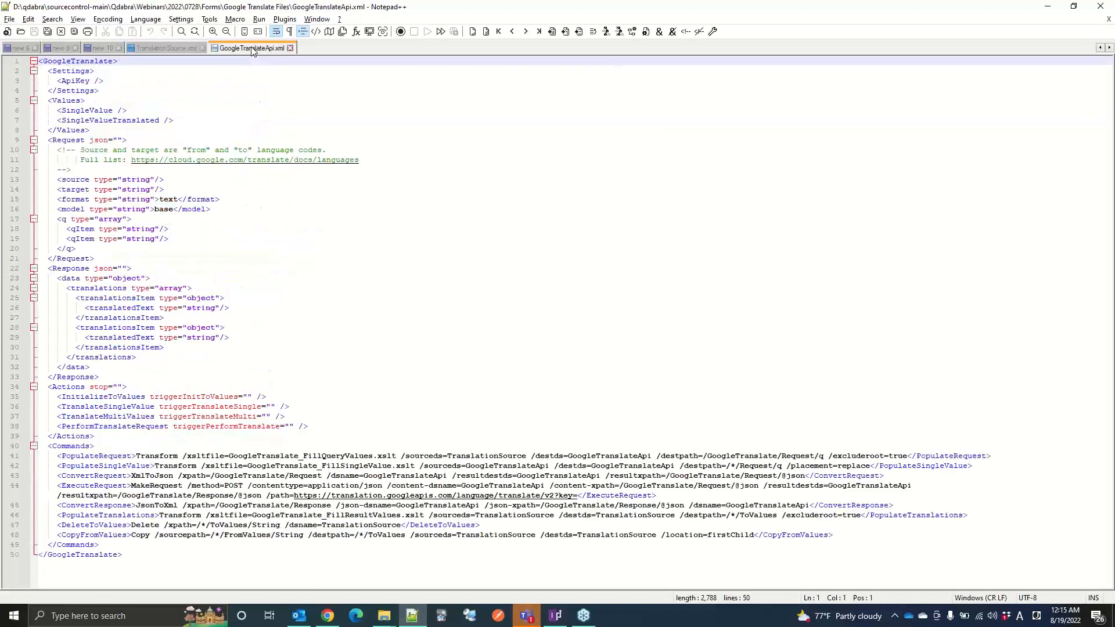
left_click(179, 49)
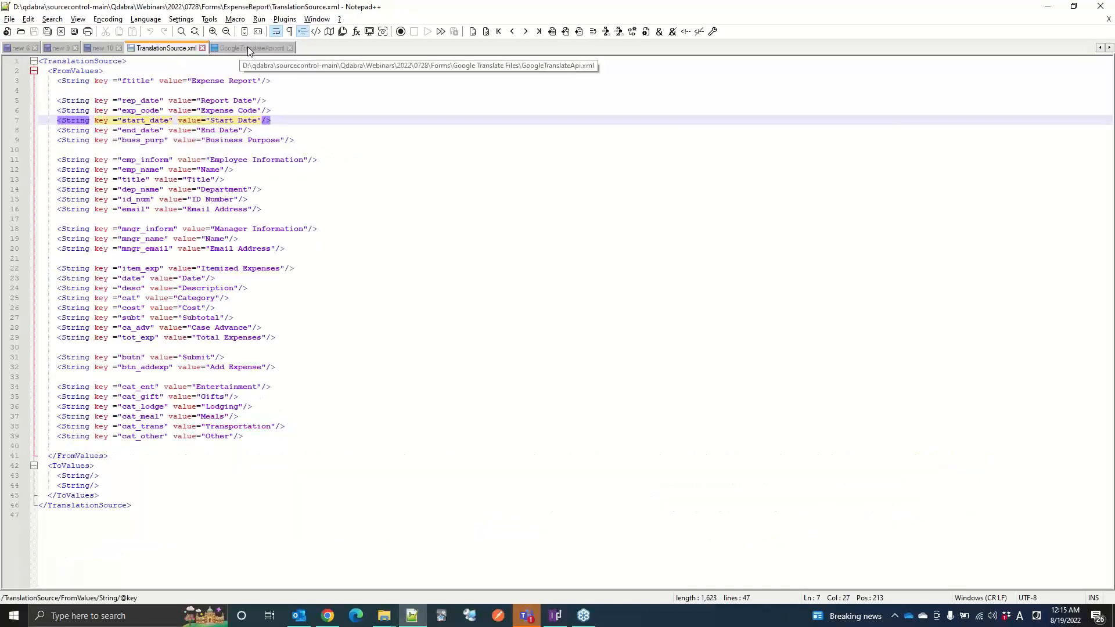
Step: Compare the InitializeToValues, TranslateSingleValue and TranslateMultiValues actions in GoogleTranslateApi.xml with the FromValues strings in TranslationSource.xml
left_click(248, 49)
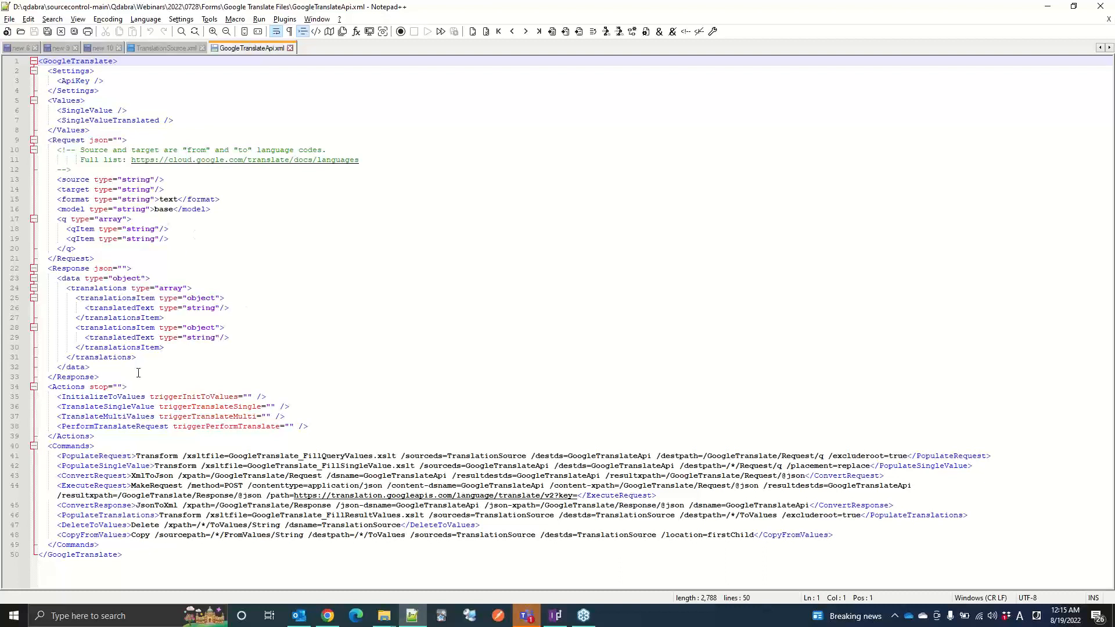
left_click(96, 396)
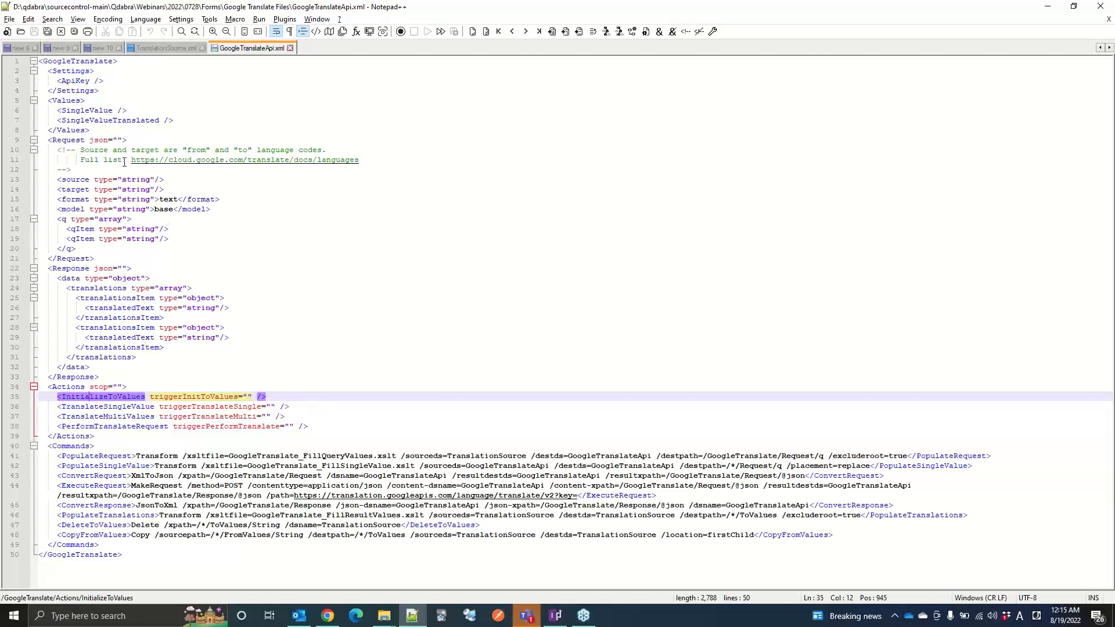
left_click(146, 48)
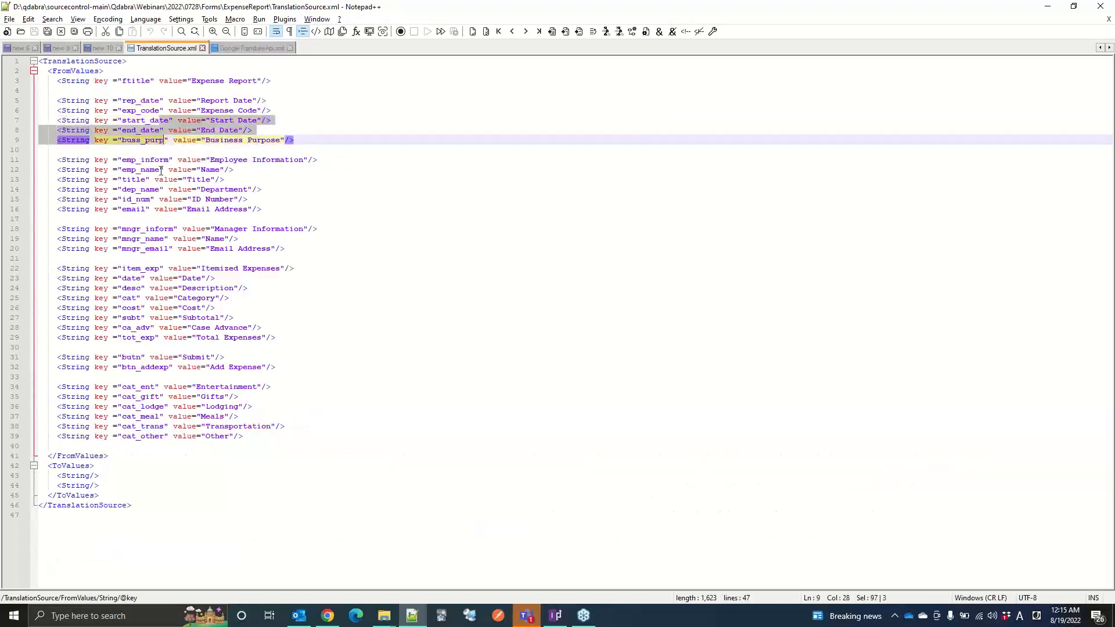
left_click(145, 229, "shift")
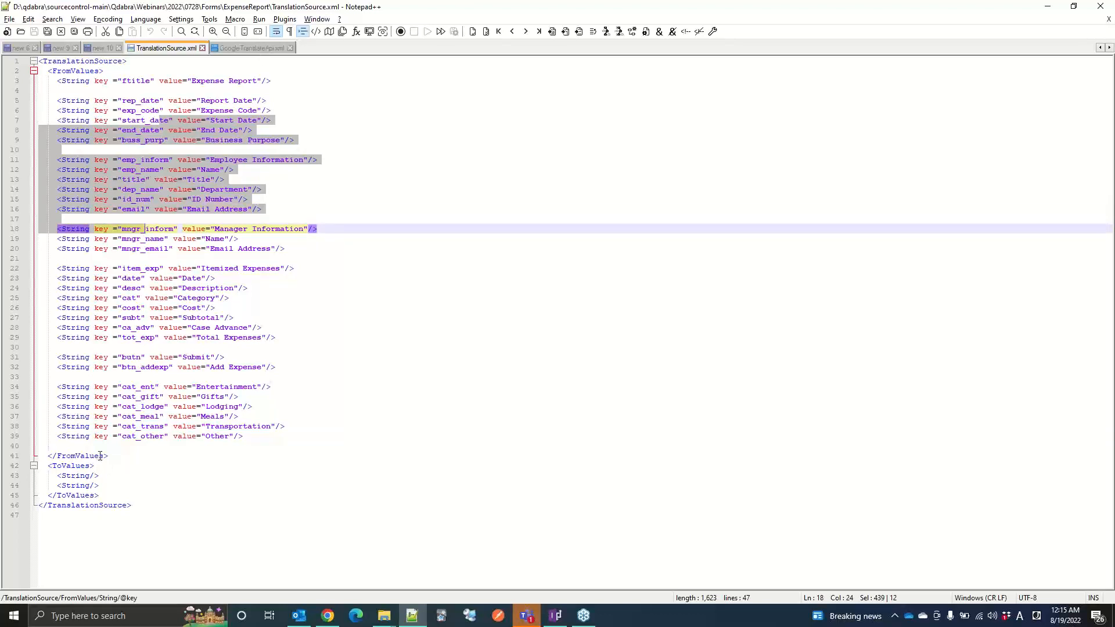
left_click(241, 49)
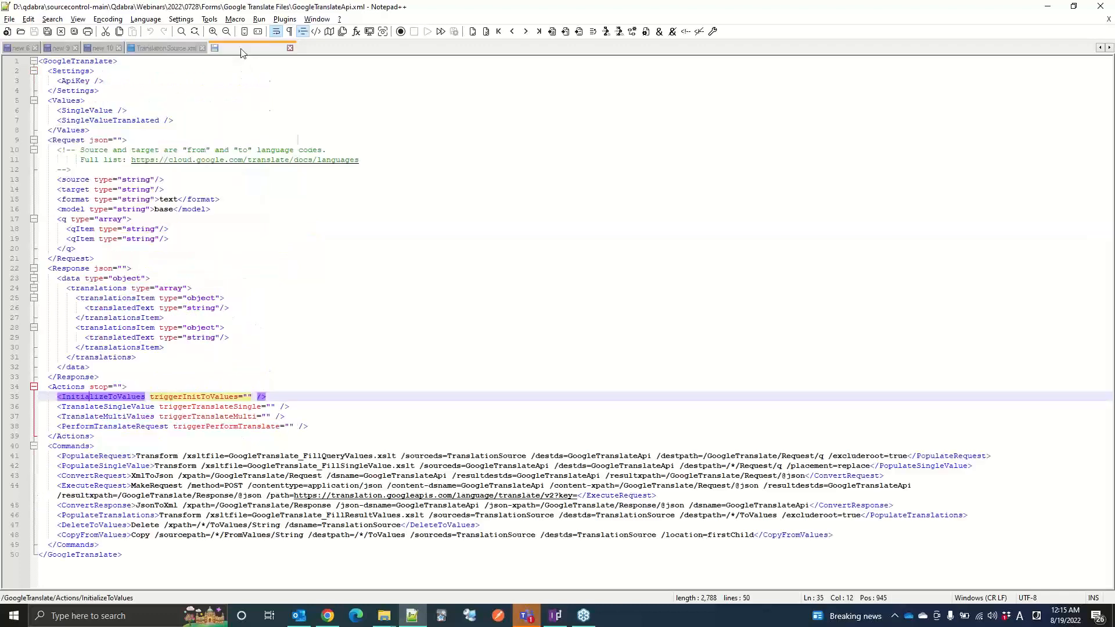
left_click(132, 406)
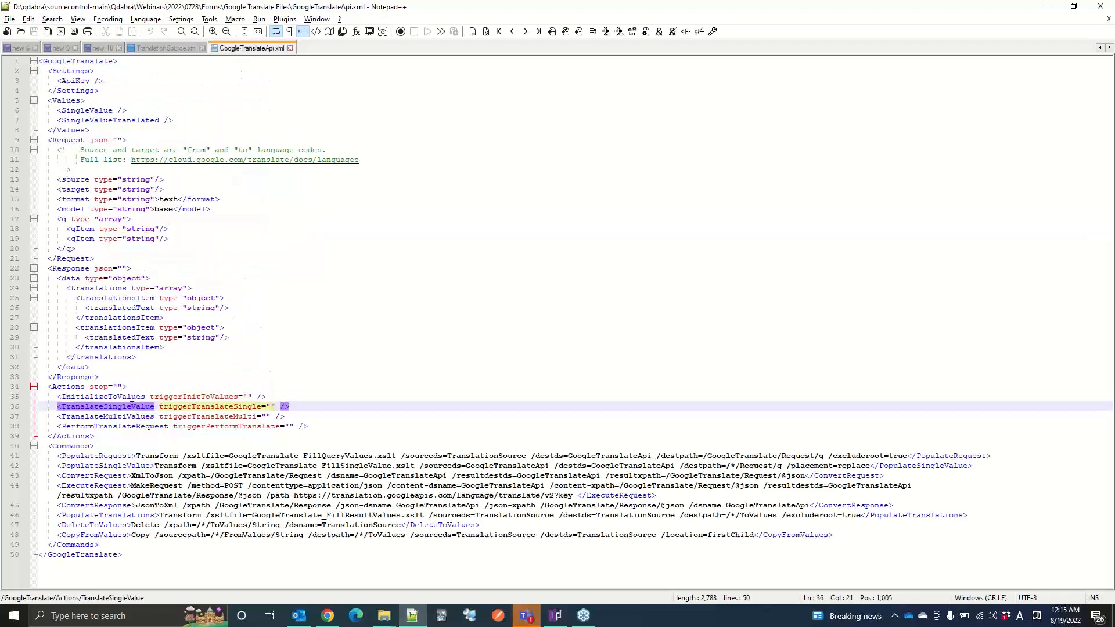
left_click(144, 417)
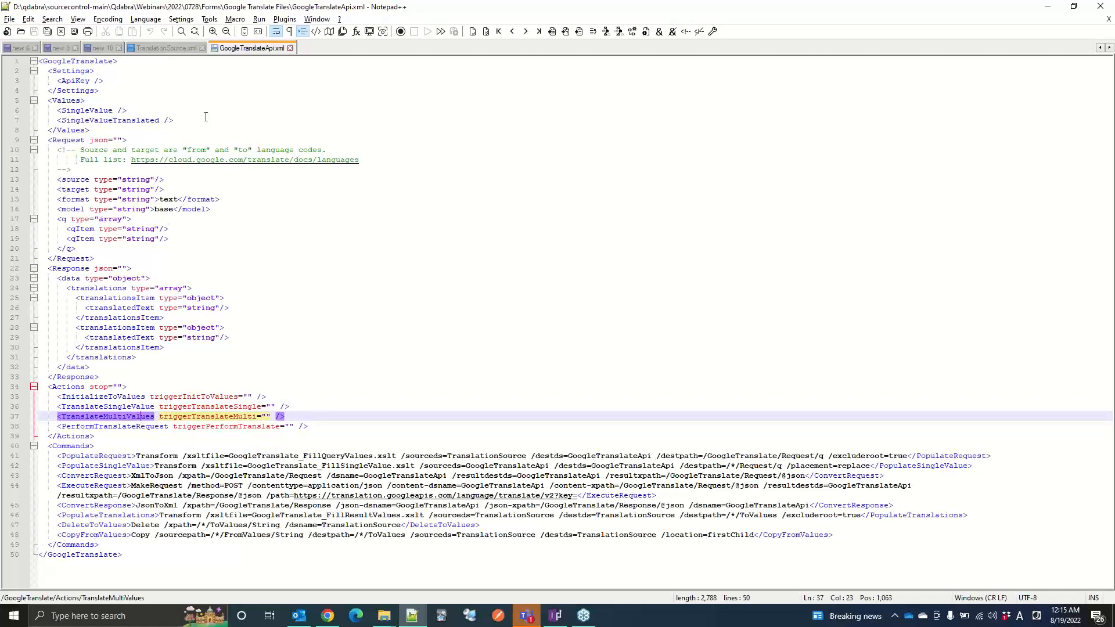
left_click(163, 48)
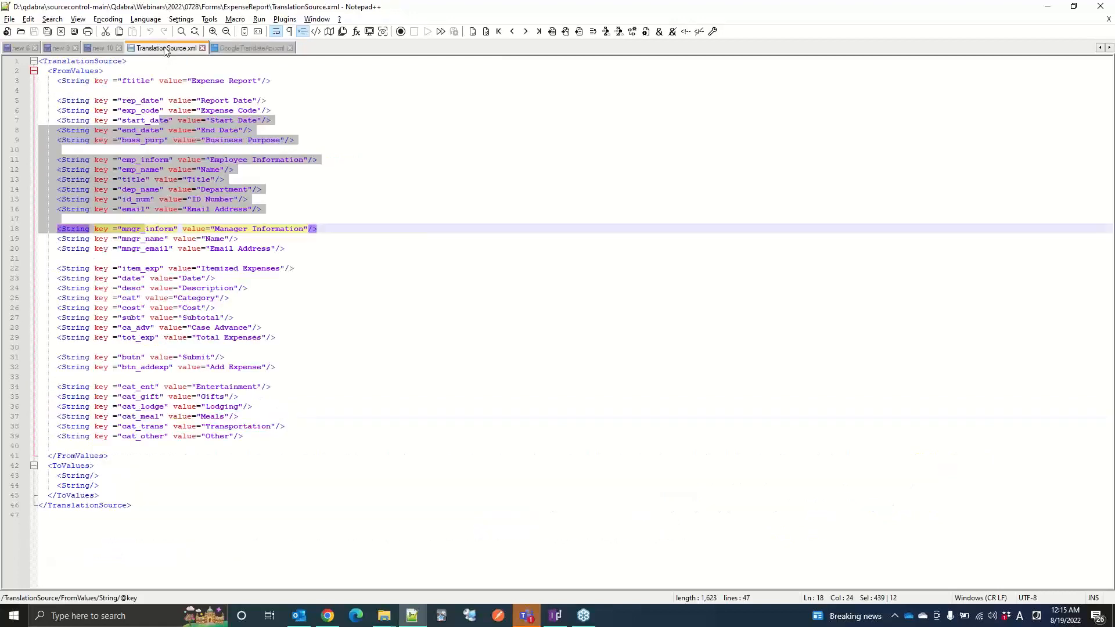
Step: Switch to GoogleTranslateApi.xml and examine the PerformTranslateRequest action and the commands under it
left_click(236, 48)
left_click(109, 426)
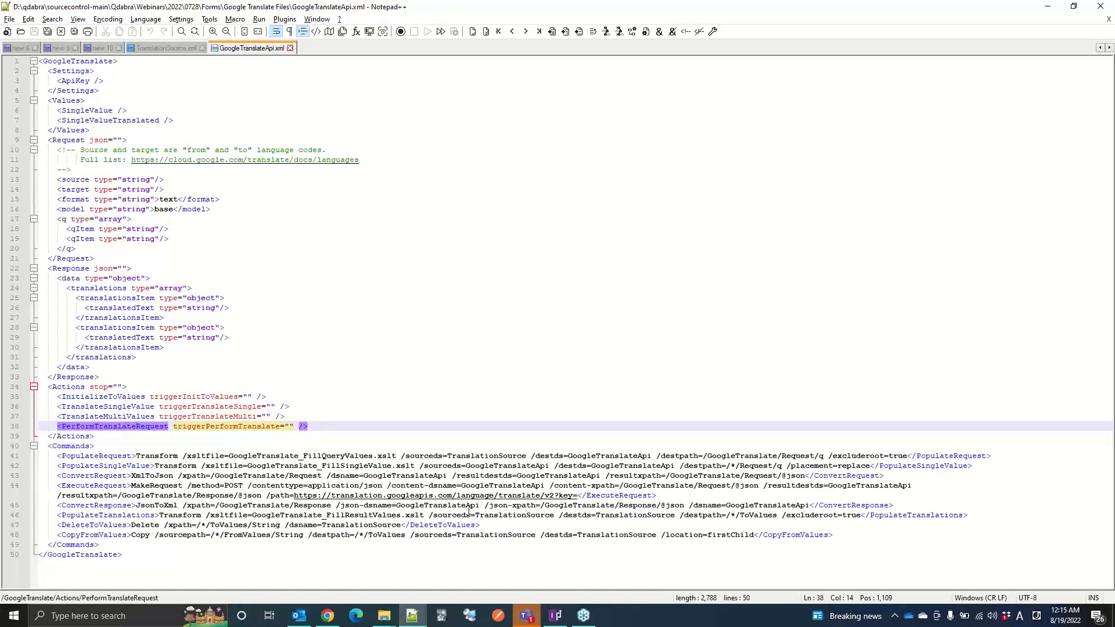
Step: Switch to FormsDesigner and examine the end date label's formula, including its ToValues path and end_date key
left_click(555, 615)
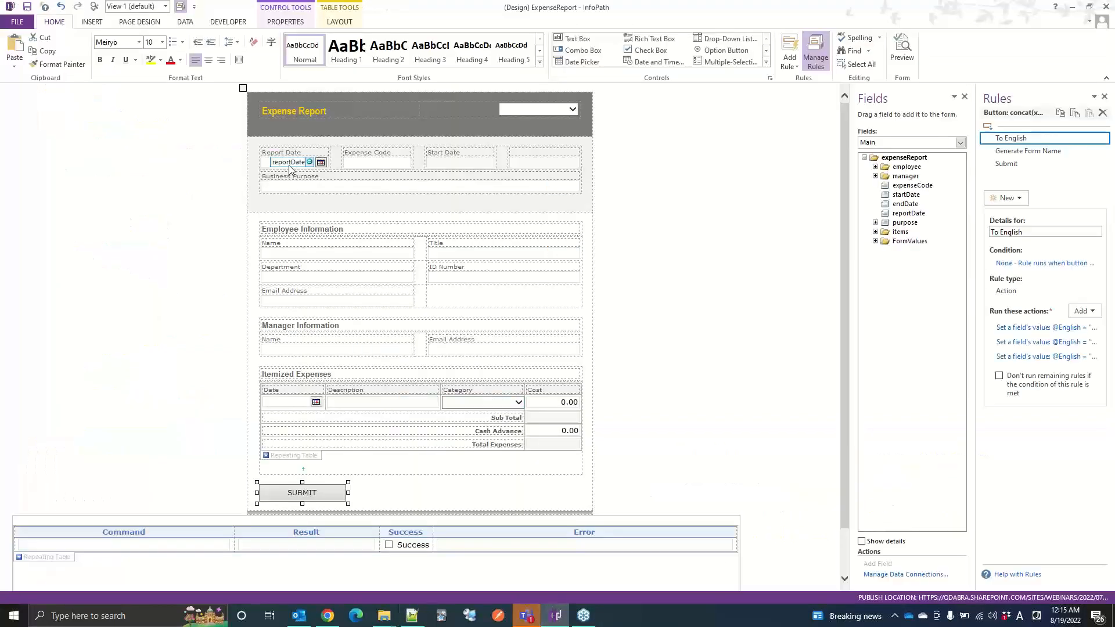
left_click(328, 615)
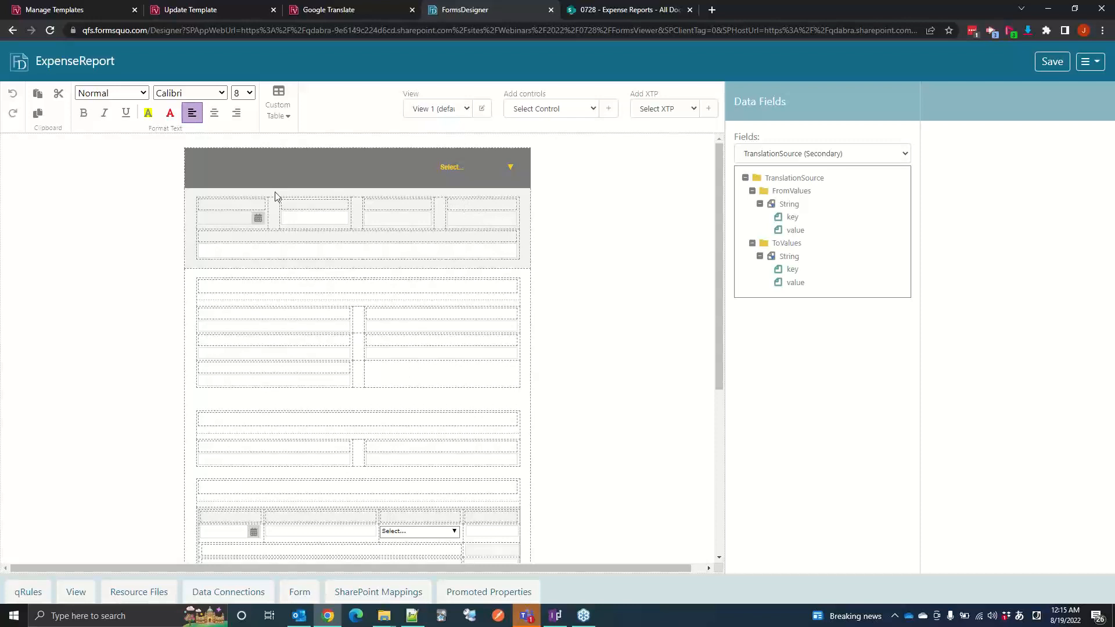
left_click(464, 212)
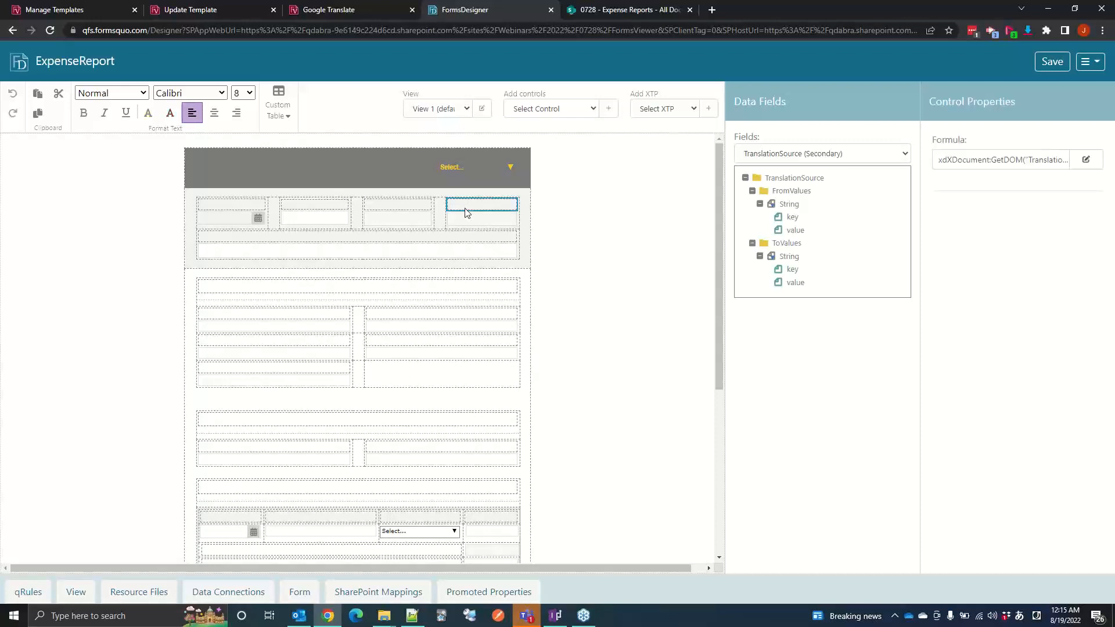
left_click(1076, 160)
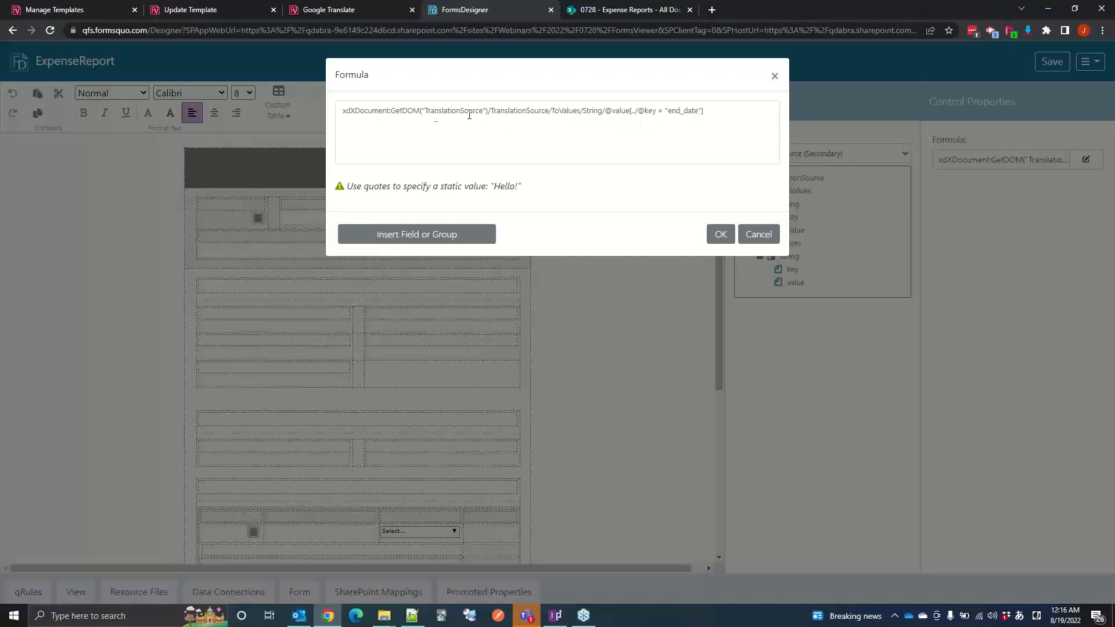
left_click_drag(345, 110, 630, 111)
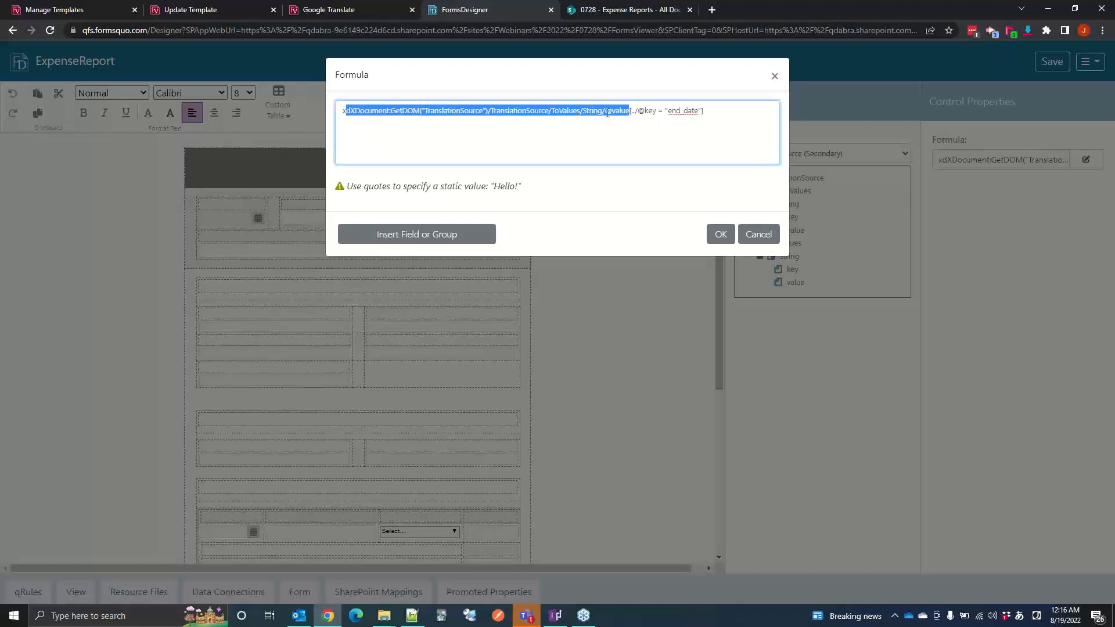
left_click(633, 111)
double_click(686, 112)
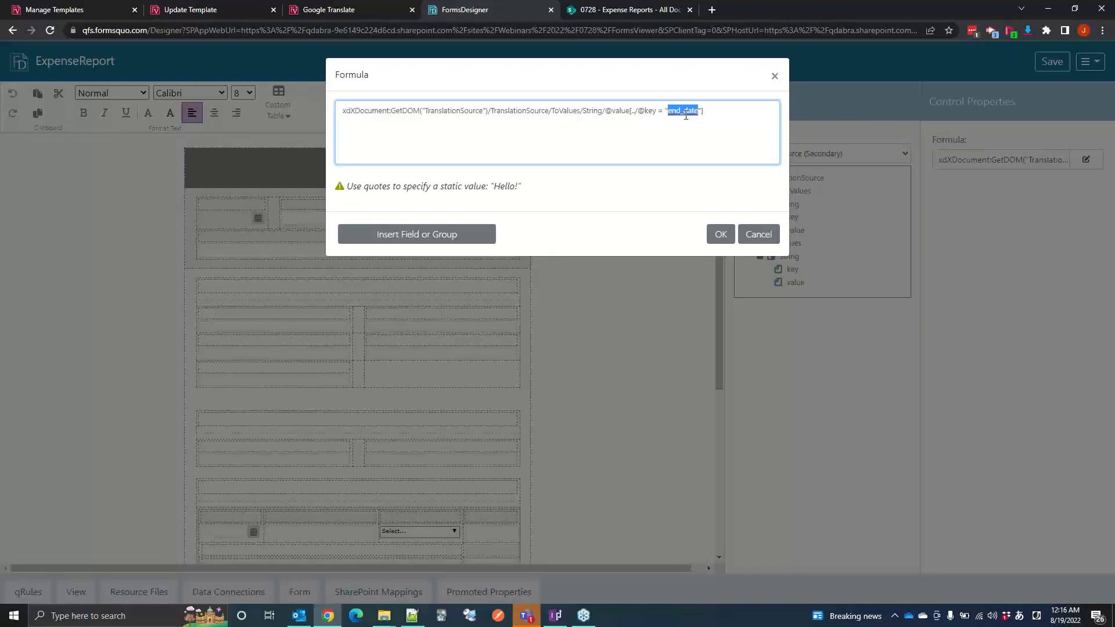
left_click(760, 241)
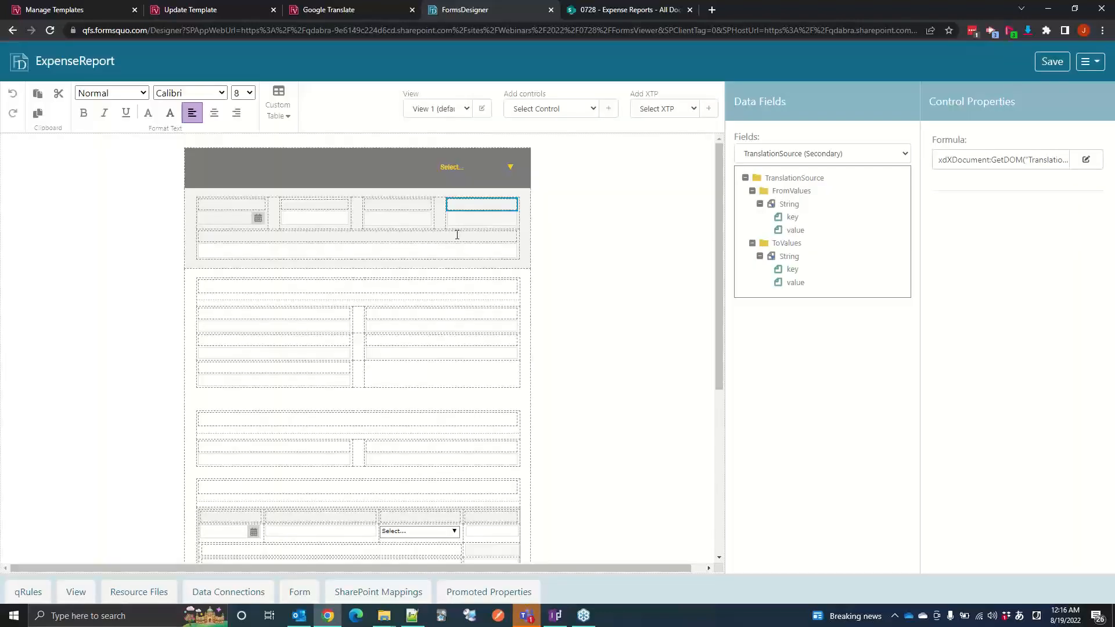
Step: Compare the endDate field with the label above it and review that label's formula again without changing it
left_click(476, 221)
left_click(475, 209)
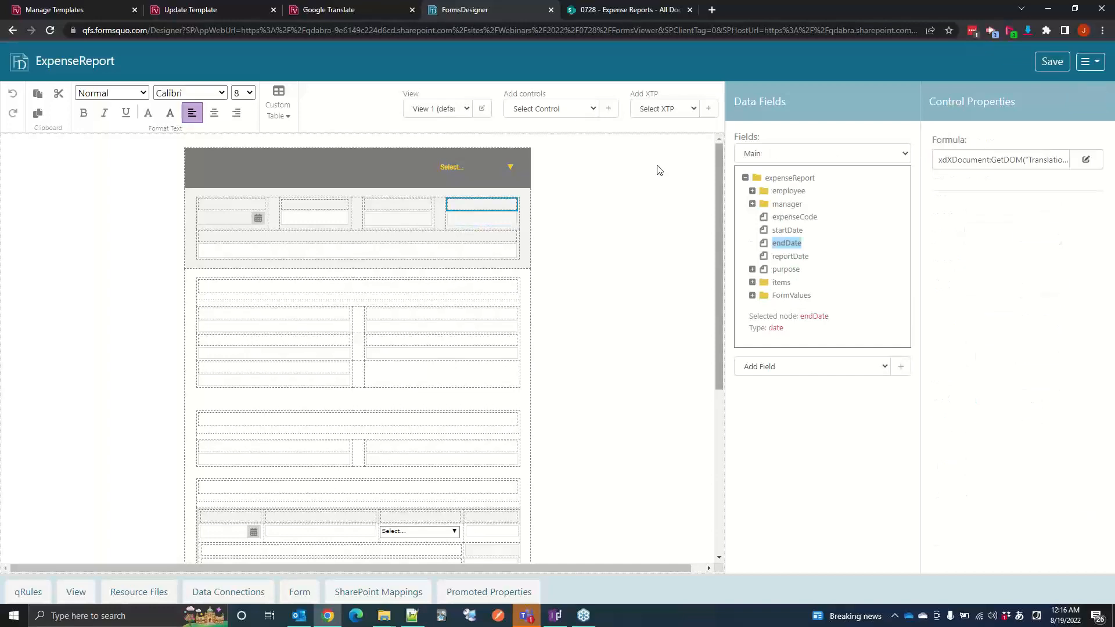
left_click(1085, 160)
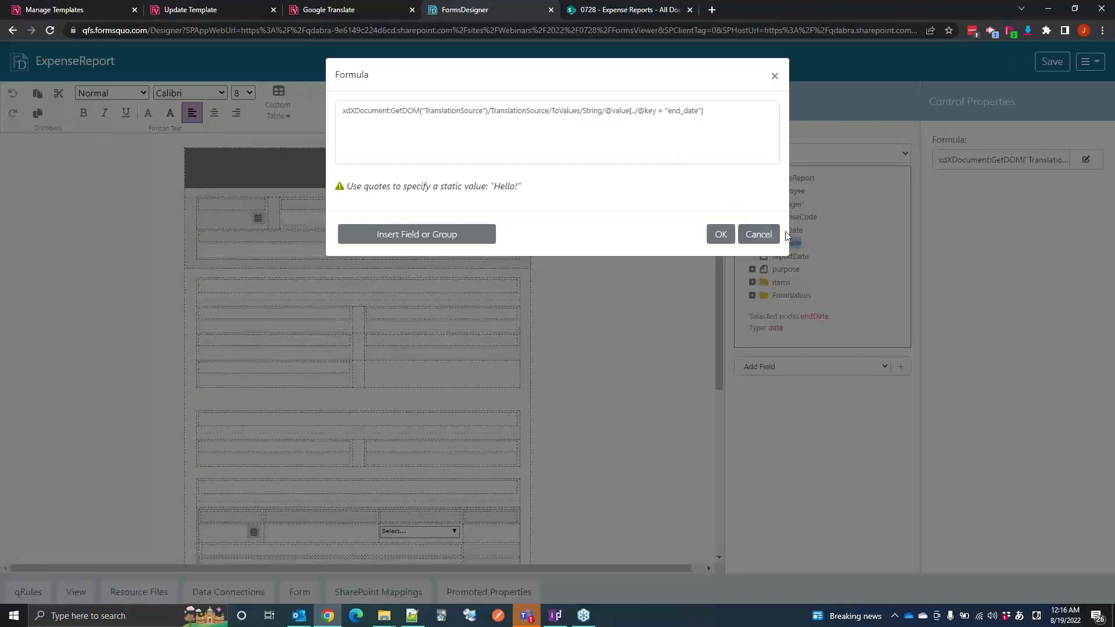
left_click(758, 234)
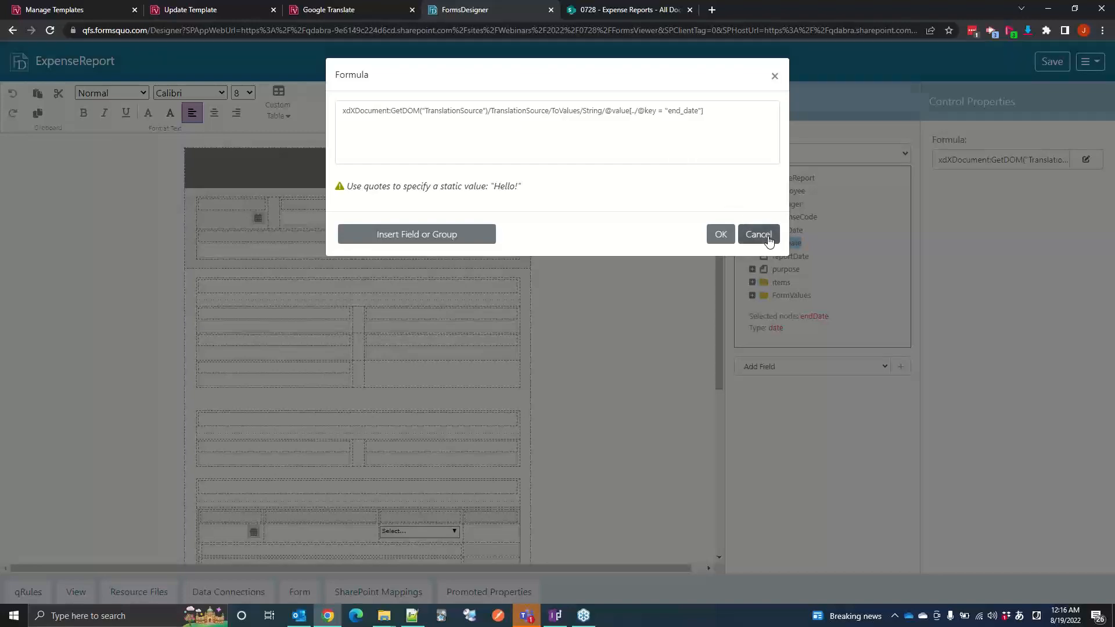
scroll(495, 243, "down", 1)
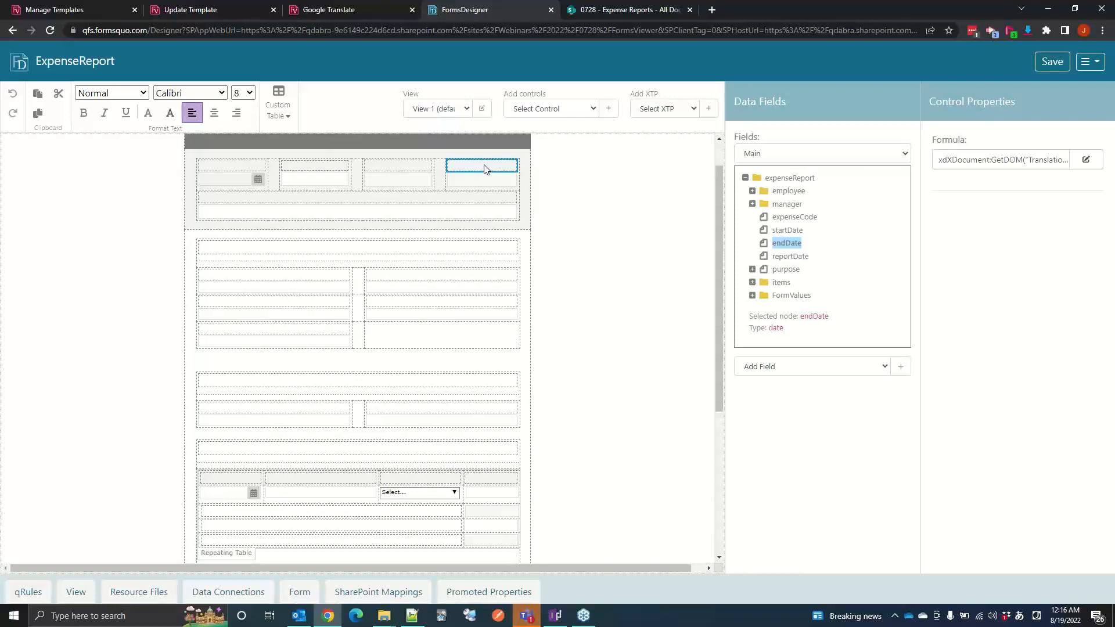
left_click(1085, 157)
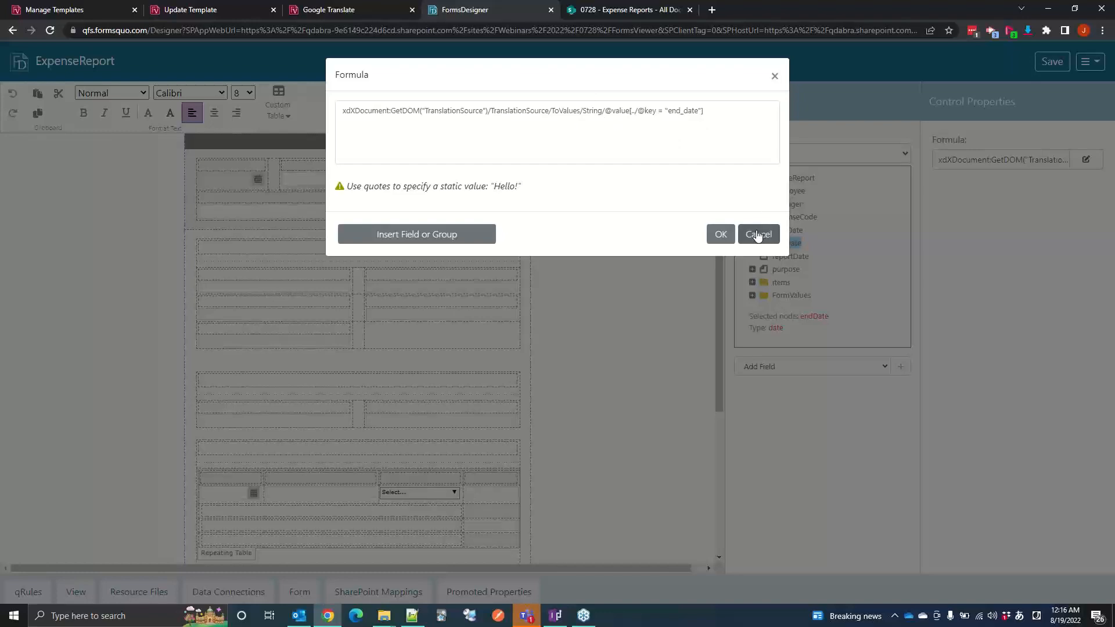
left_click(758, 235)
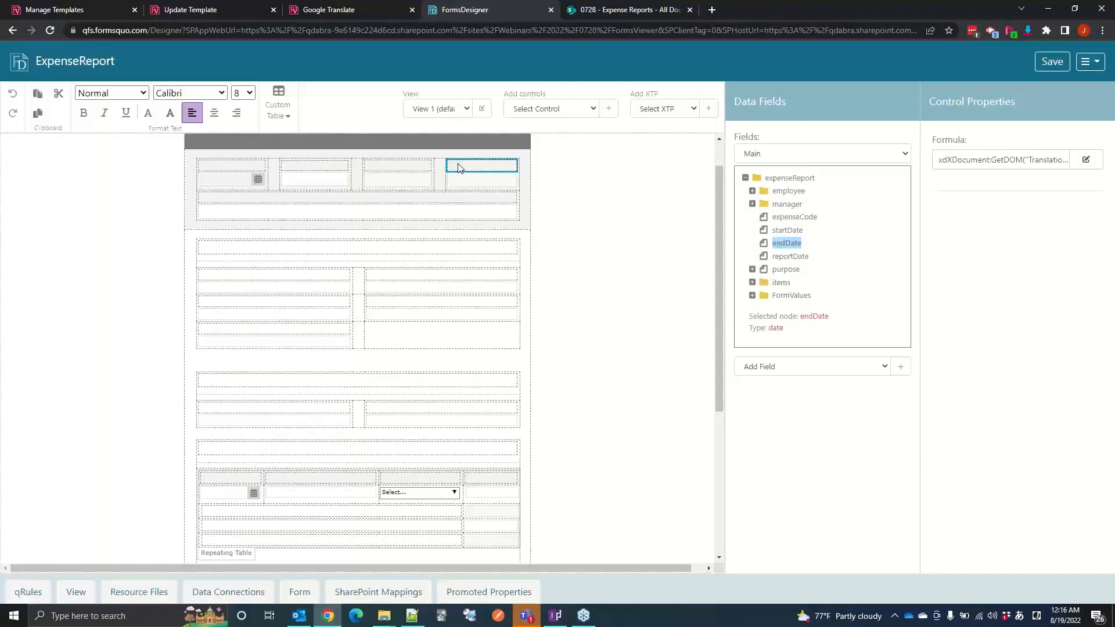
Step: Examine the start date label's concat and substring fallback formula, and display the fields of the TranslationSource secondary data source
left_click(405, 169)
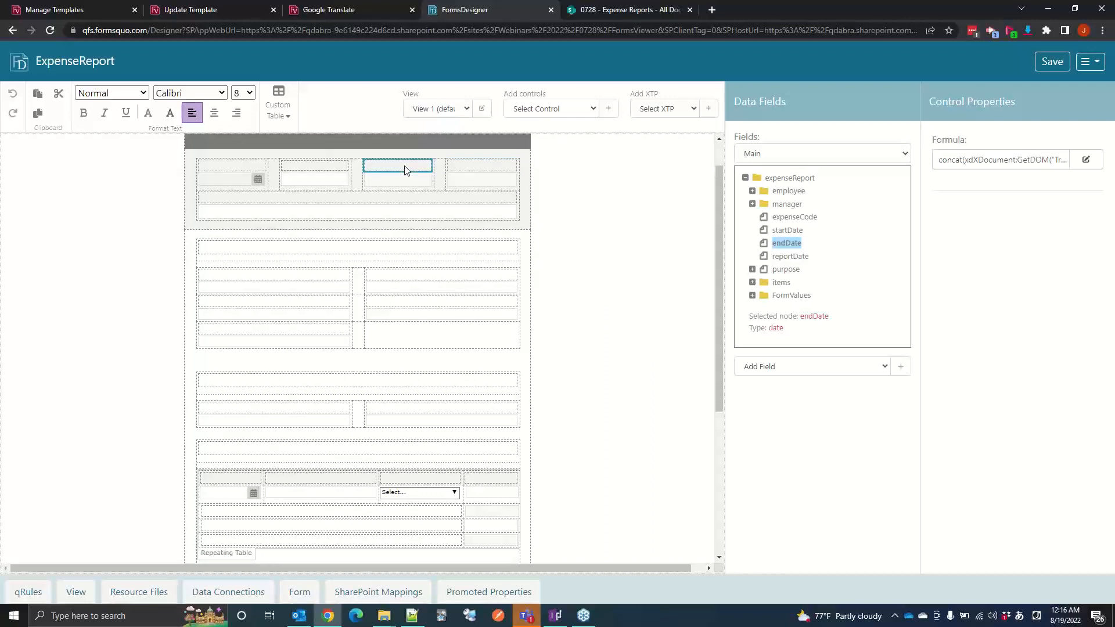
left_click(1075, 161)
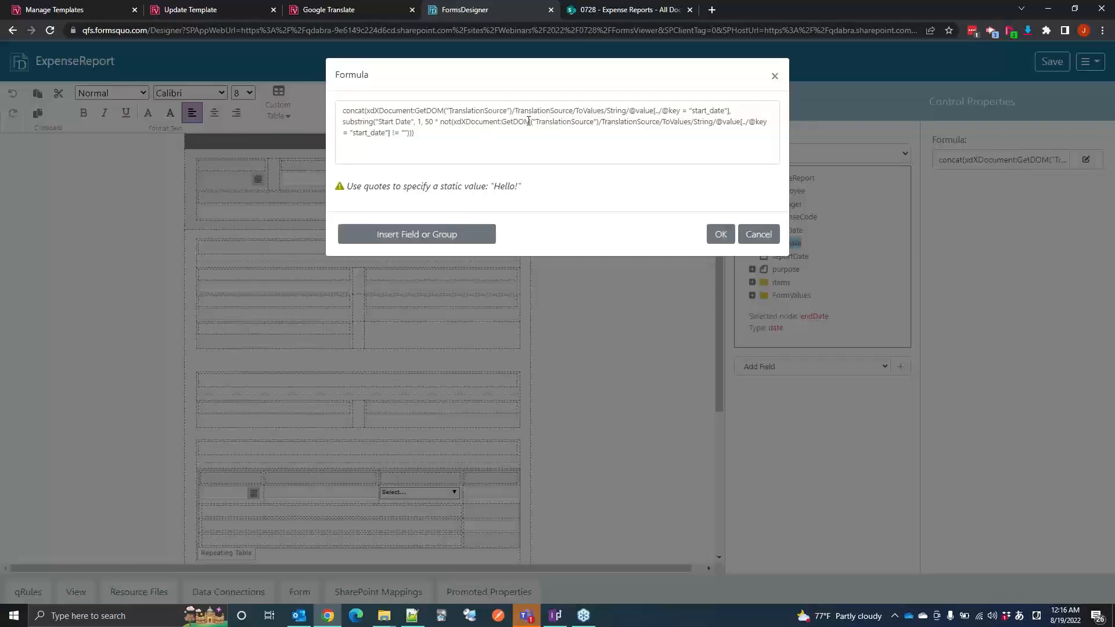
left_click_drag(365, 111, 726, 110)
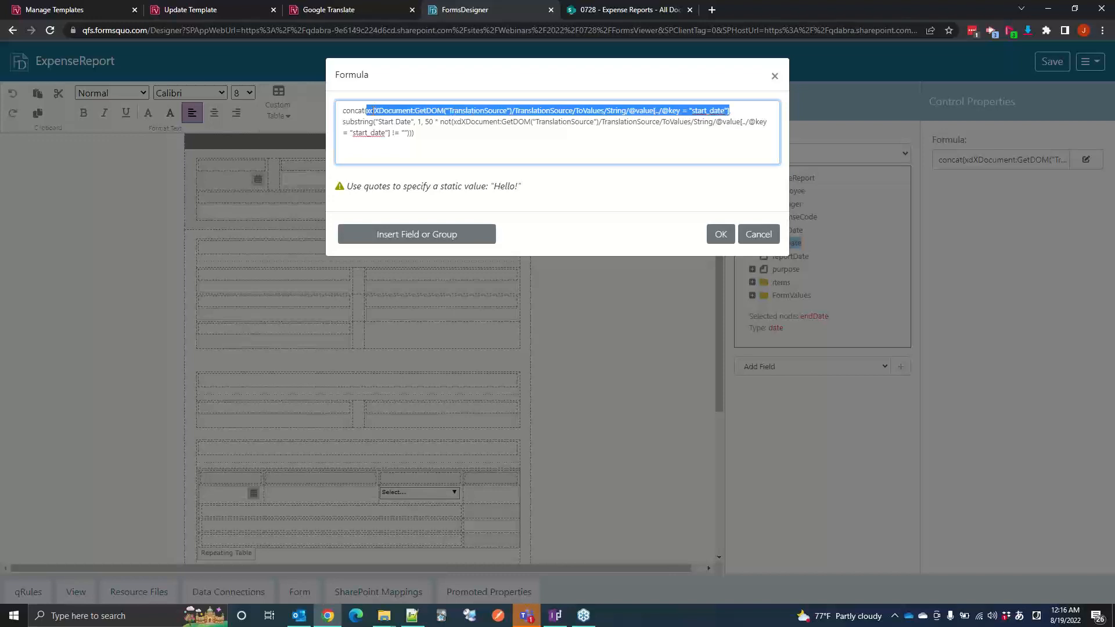
key("Down")
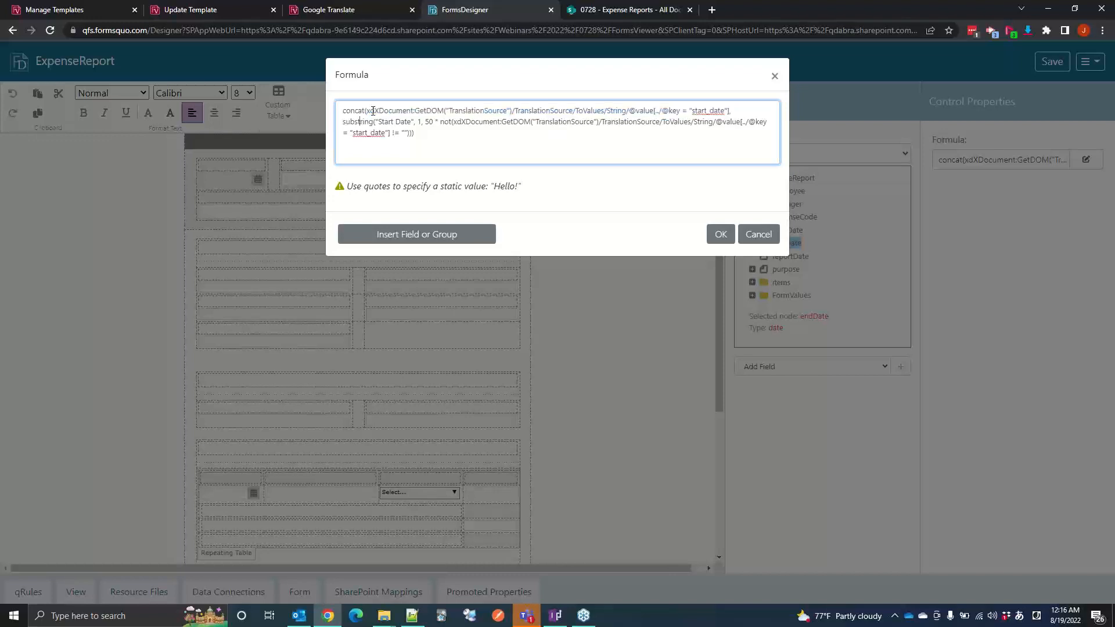
key("Left")
key("Left")
key("Left")
key("Left")
left_click(452, 122)
double_click(360, 123)
left_click(374, 109)
left_click(756, 235)
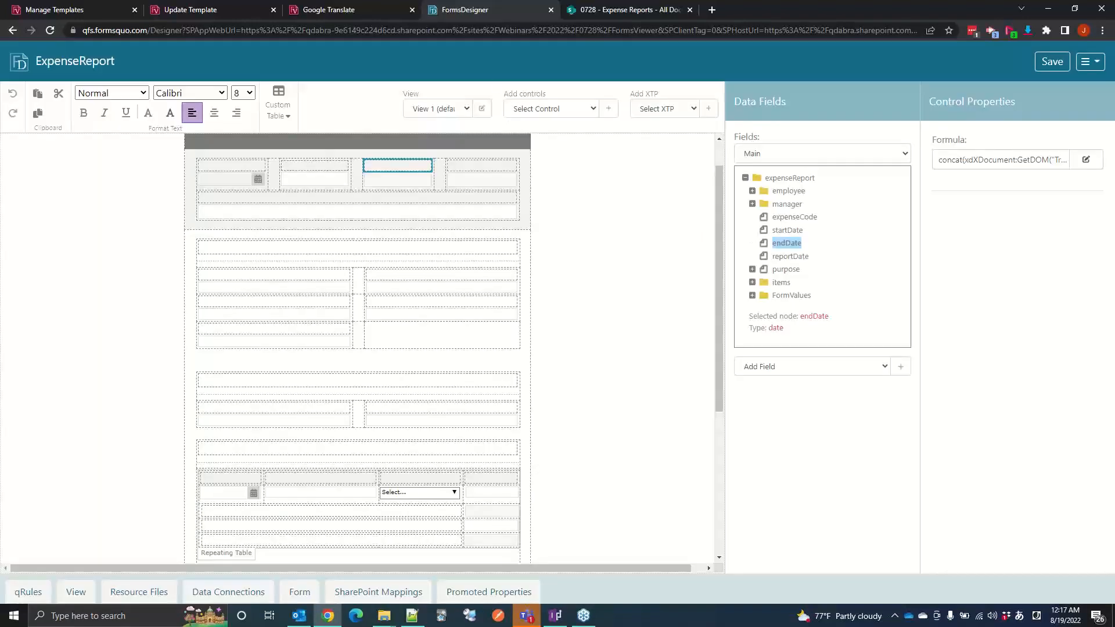
left_click(770, 155)
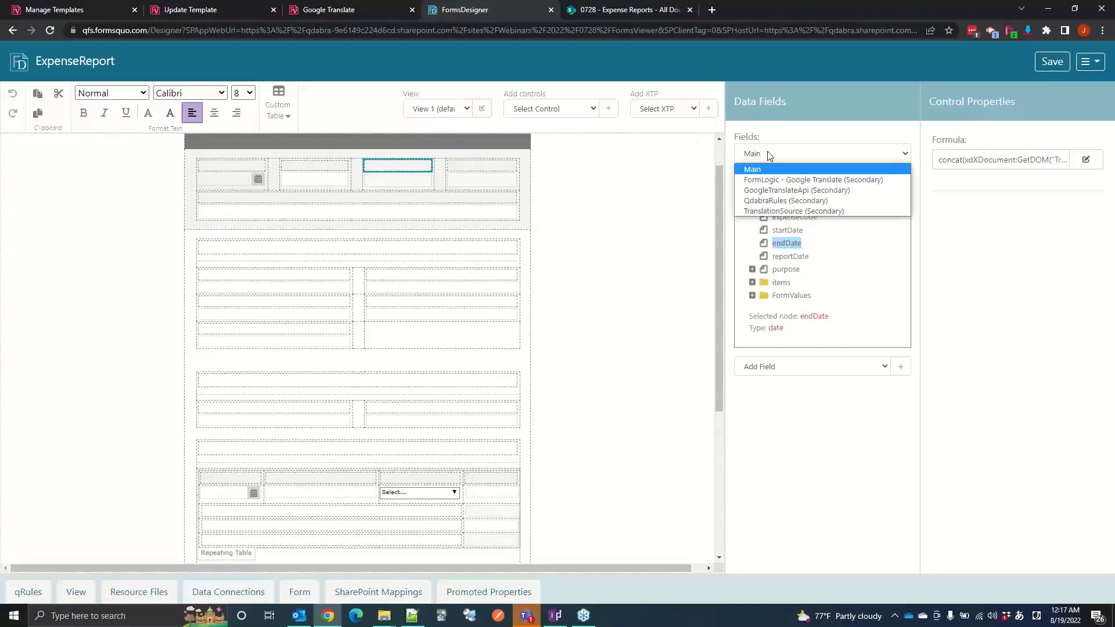
left_click(773, 211)
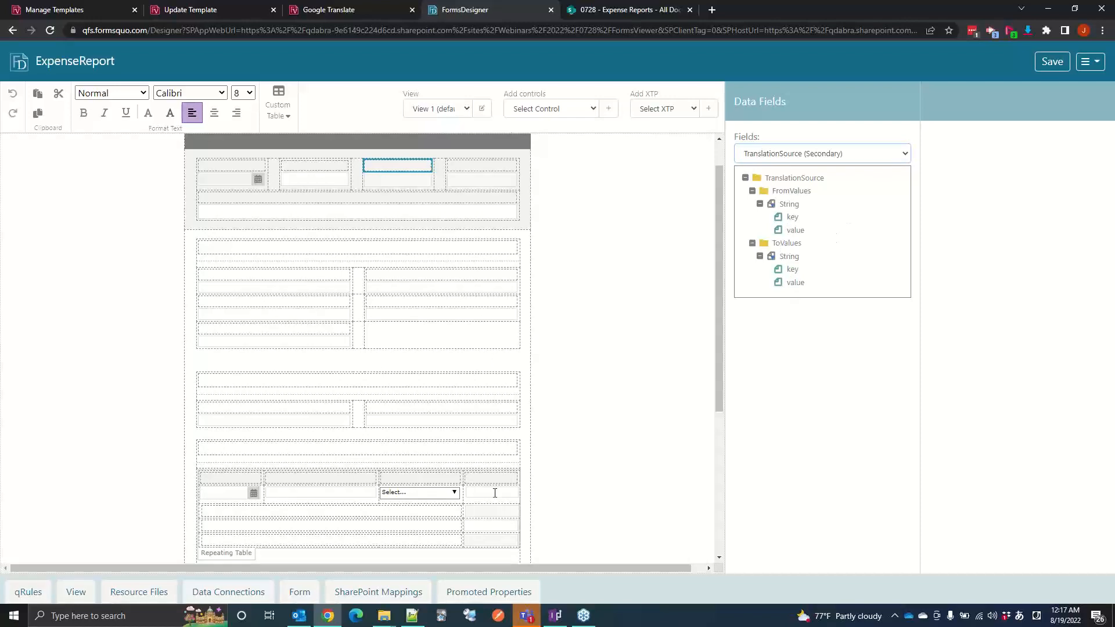
Step: Switch to the 0728 Forms folder in File Explorer and open ExpenseReport.xsn for design in InfoPath
left_click(384, 616)
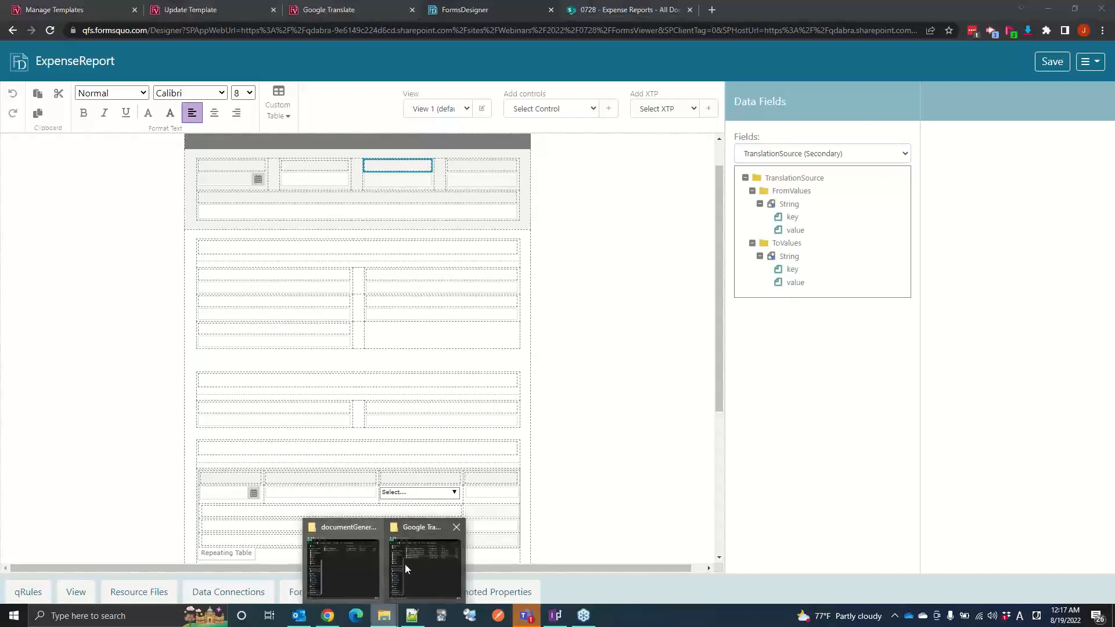
mouse_move(428, 573)
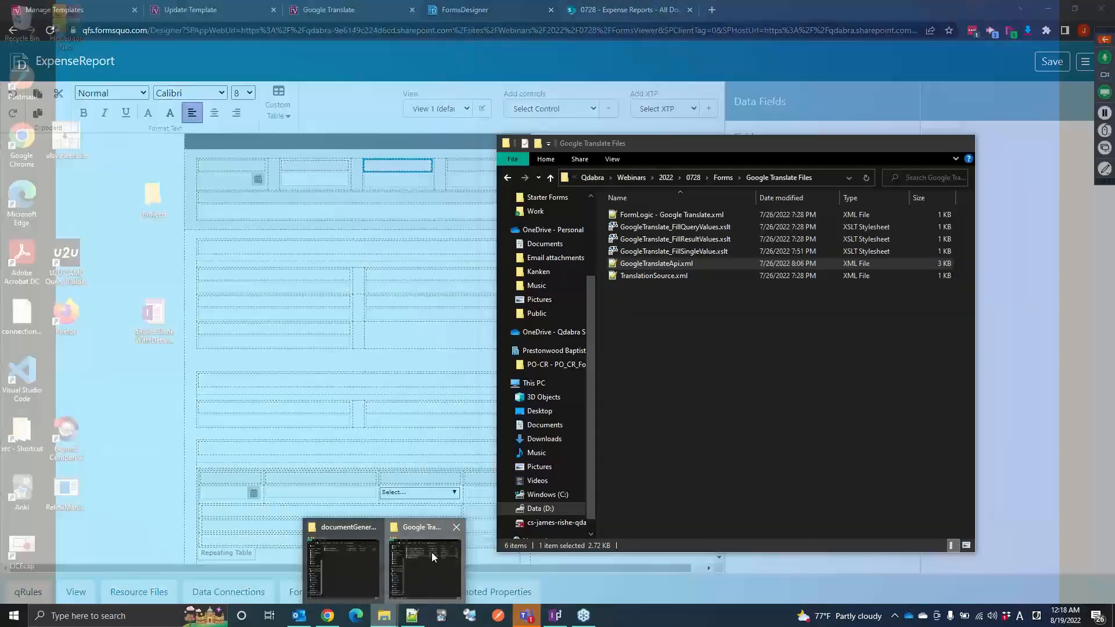
left_click(431, 552)
left_click(718, 179)
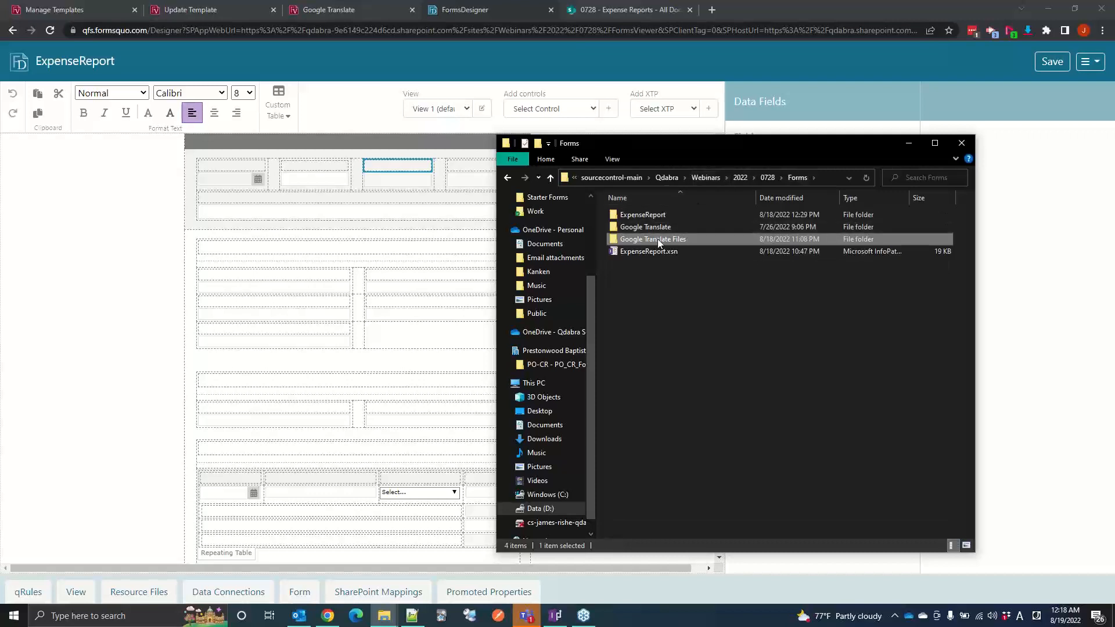
left_click(638, 254)
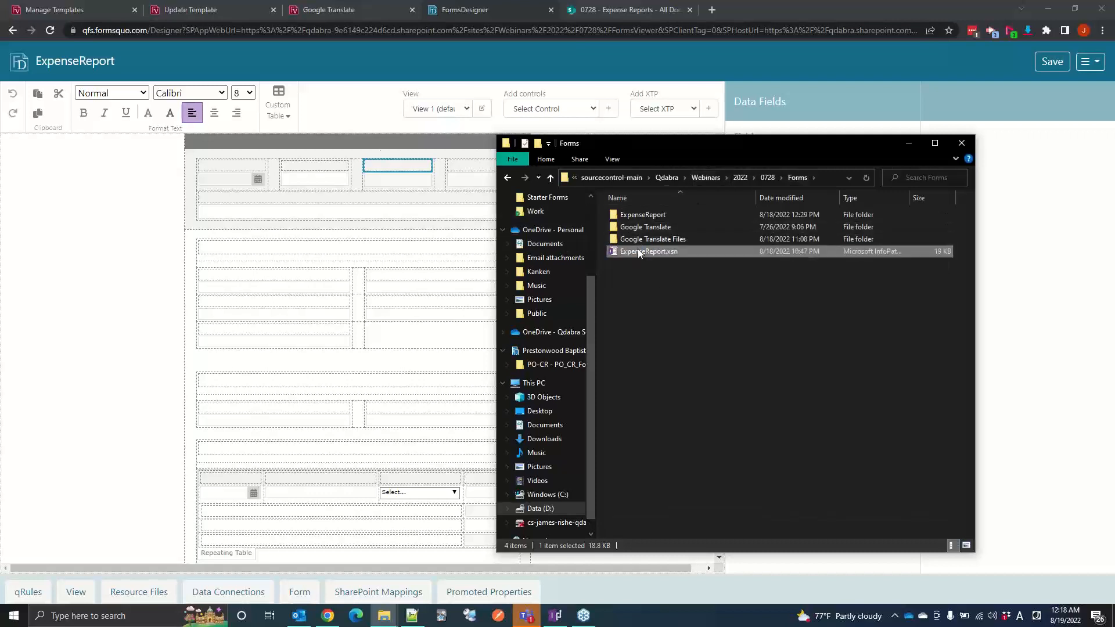
right_click(639, 253)
left_click(666, 272)
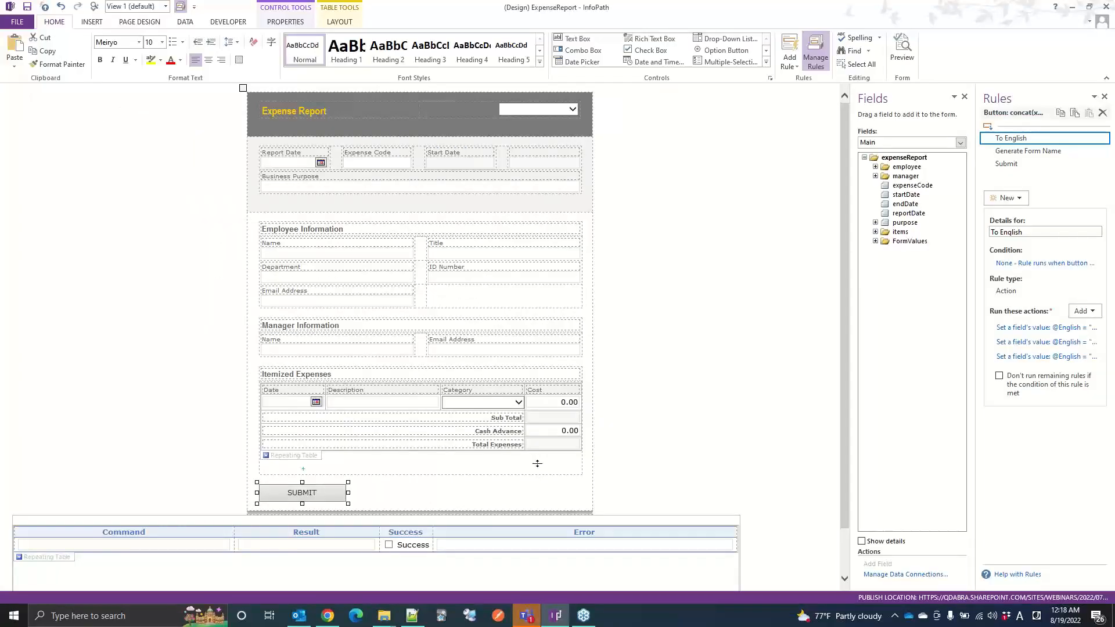
Step: Examine the Start Date label's formula through its Calculated Value Properties, leaving the expression unchanged
left_click(445, 156)
right_click(444, 154)
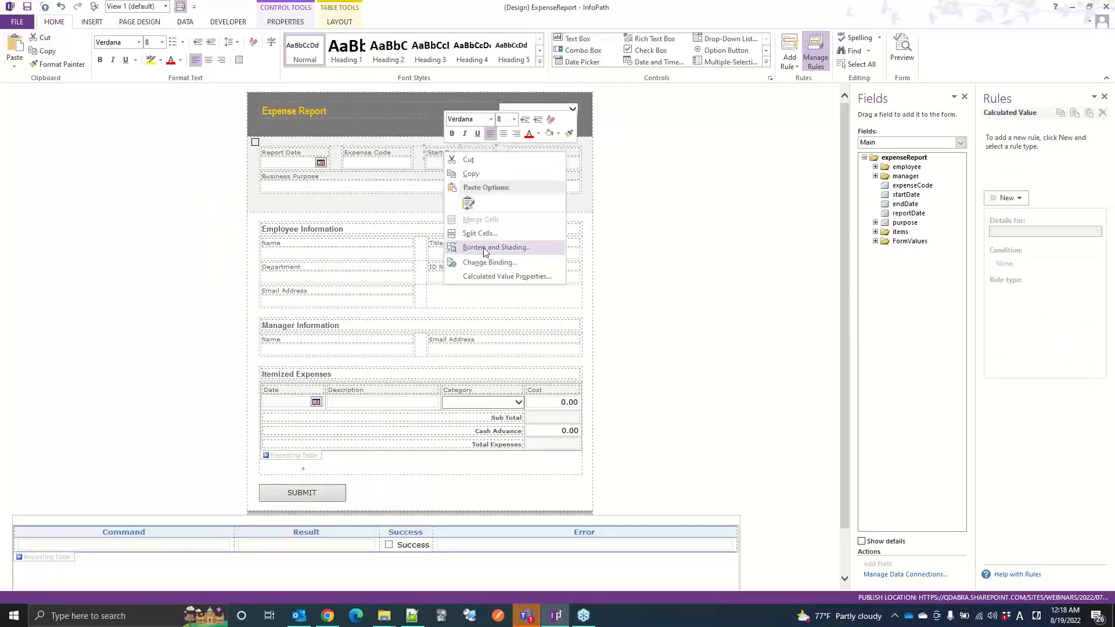
left_click(496, 276)
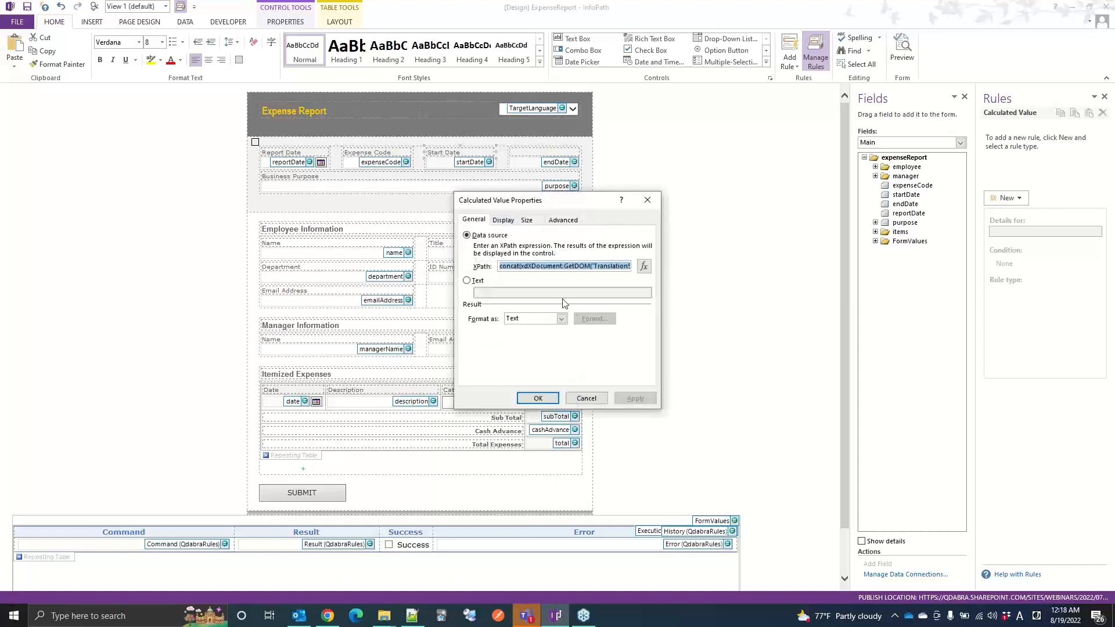
left_click(587, 398)
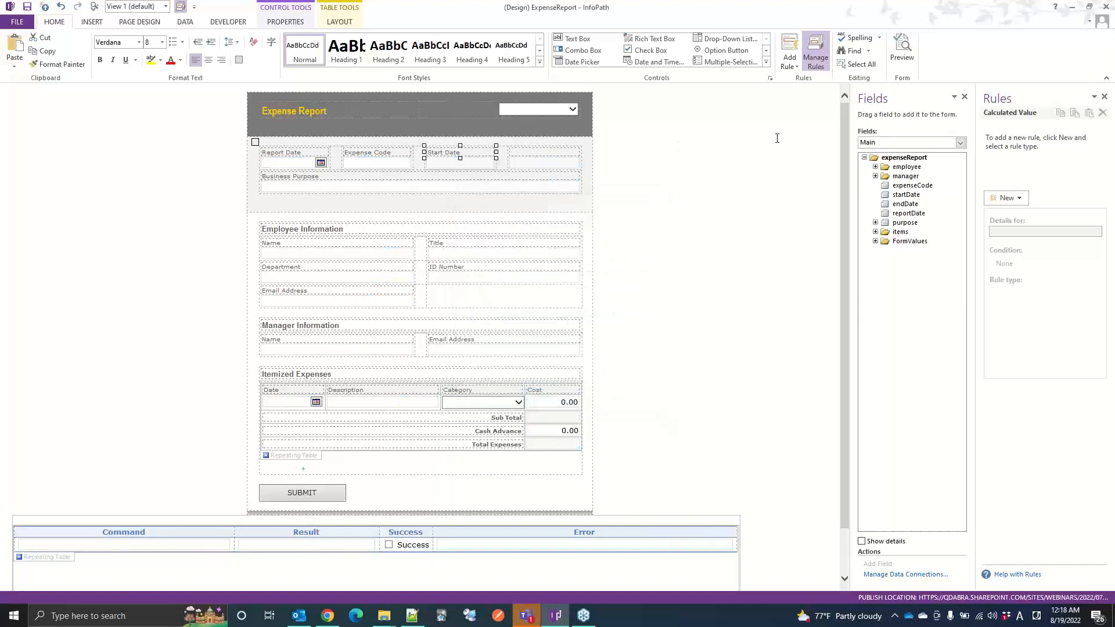
left_click(537, 156)
right_click(471, 152)
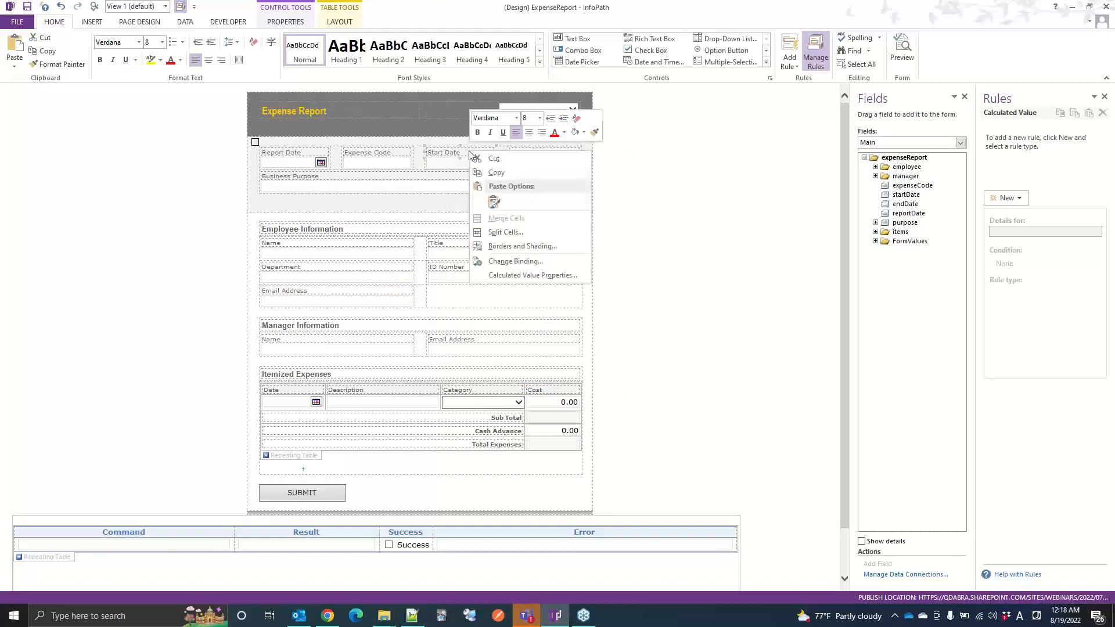
left_click(523, 275)
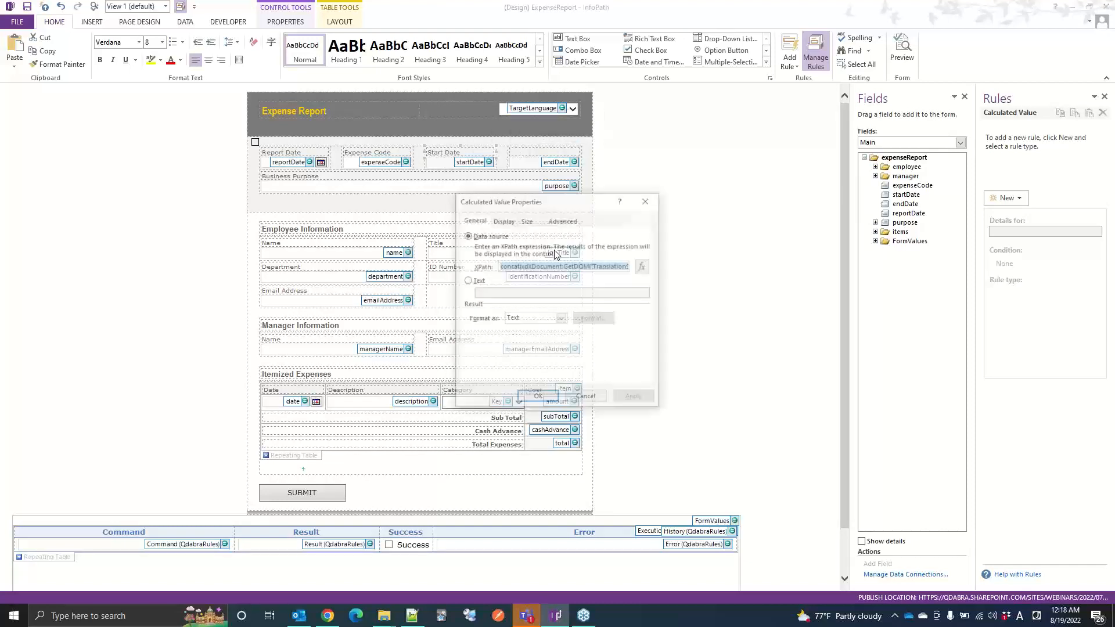
left_click(643, 266)
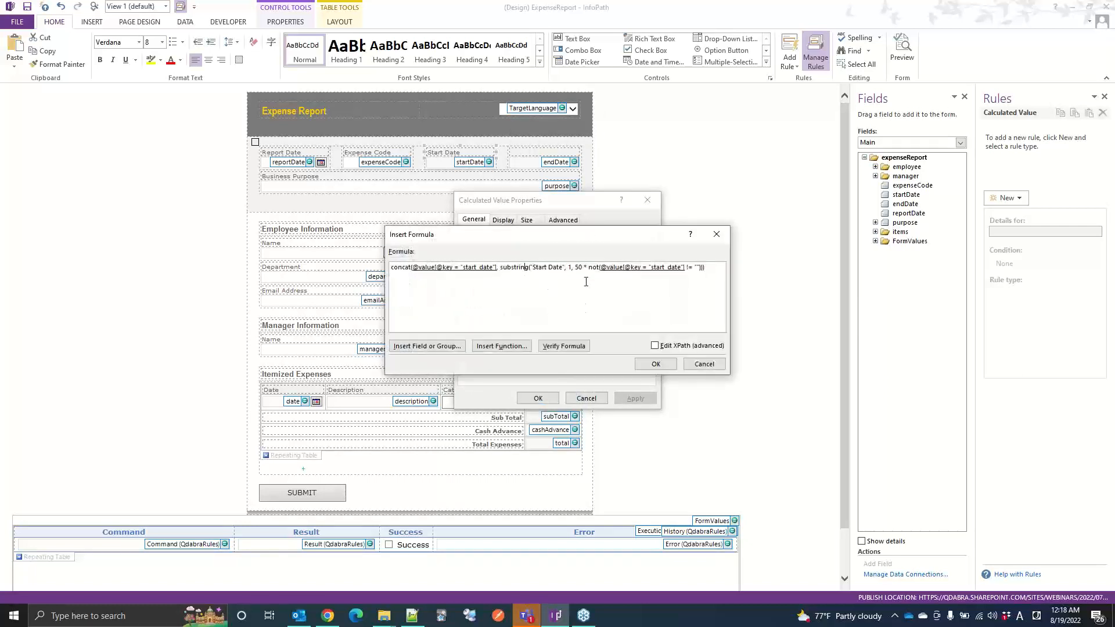
left_click(702, 364)
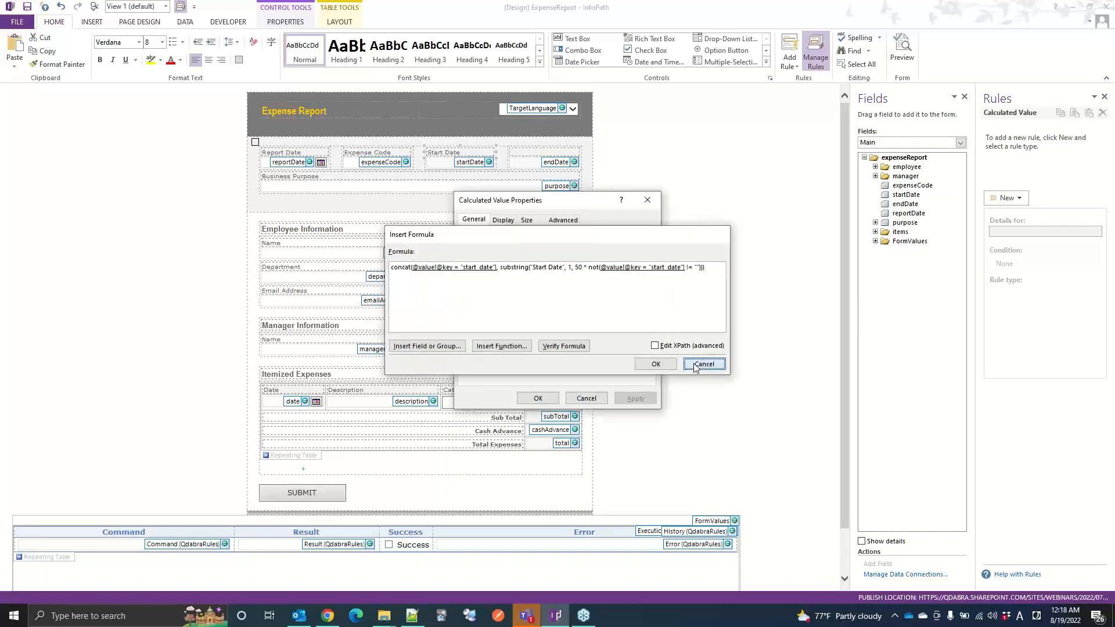
left_click(588, 398)
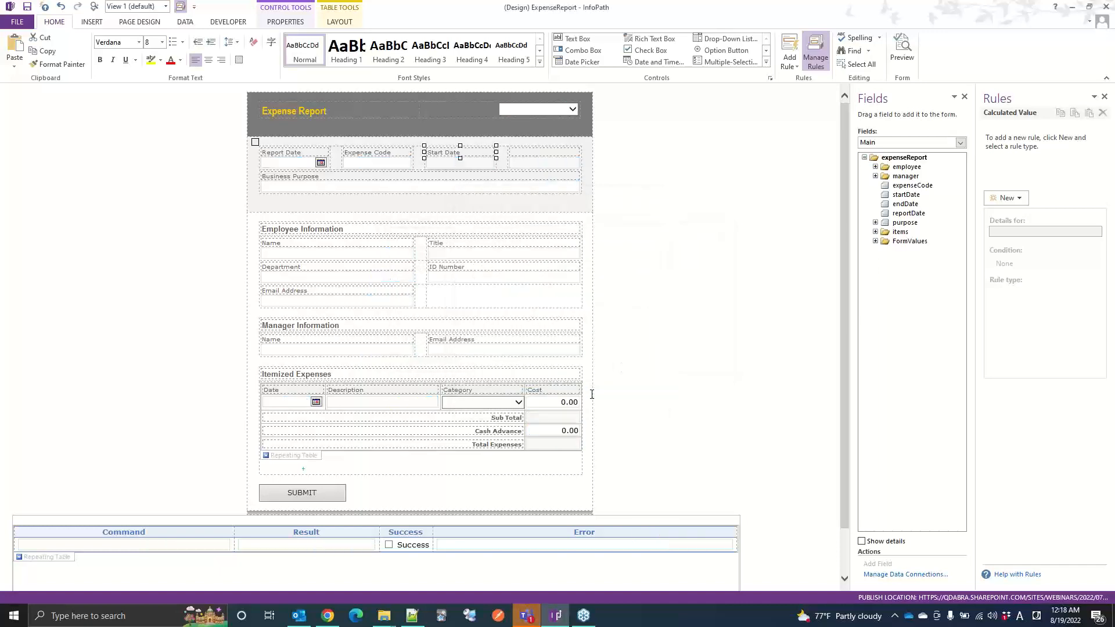
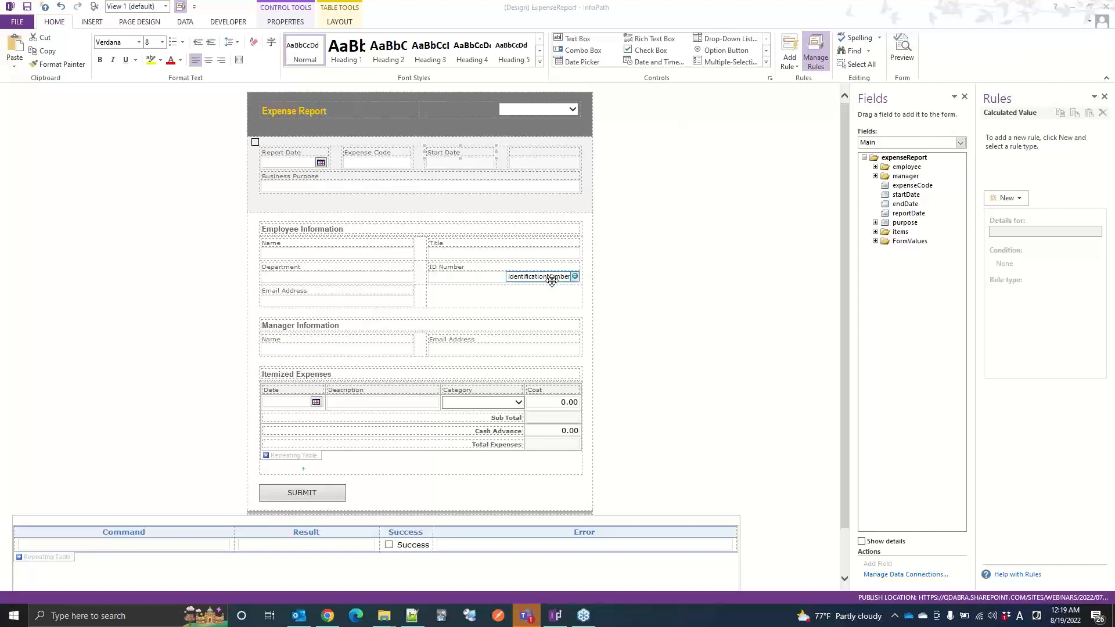
Step: Switch to FormsDesigner in Chrome and open the rules of the finishedLoading field in the QdabraRules secondary data source
left_click(329, 616)
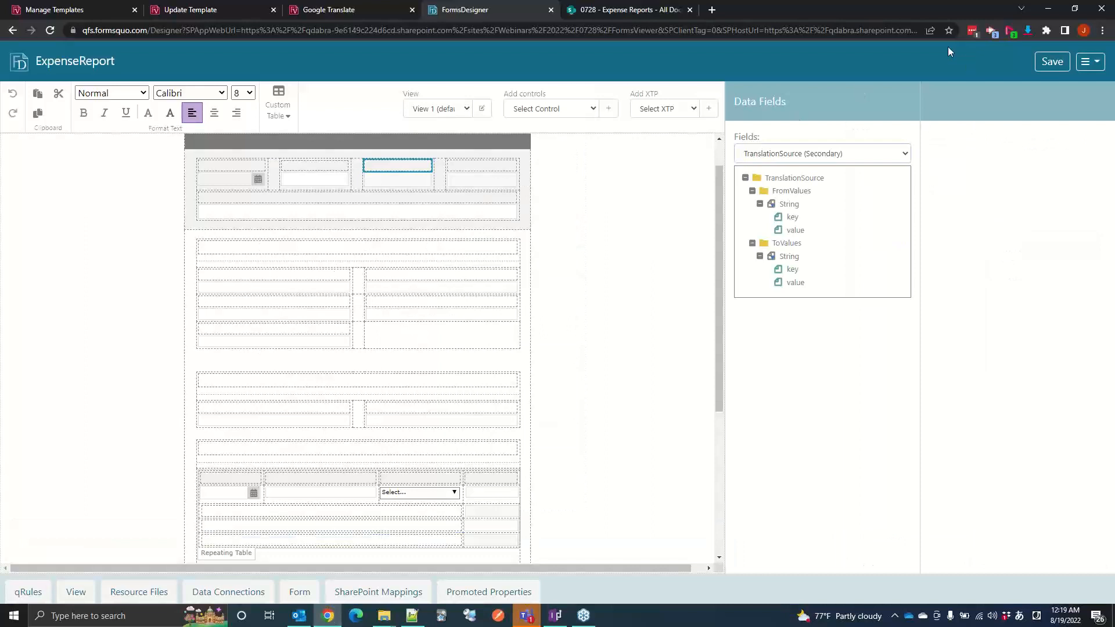
left_click(828, 154)
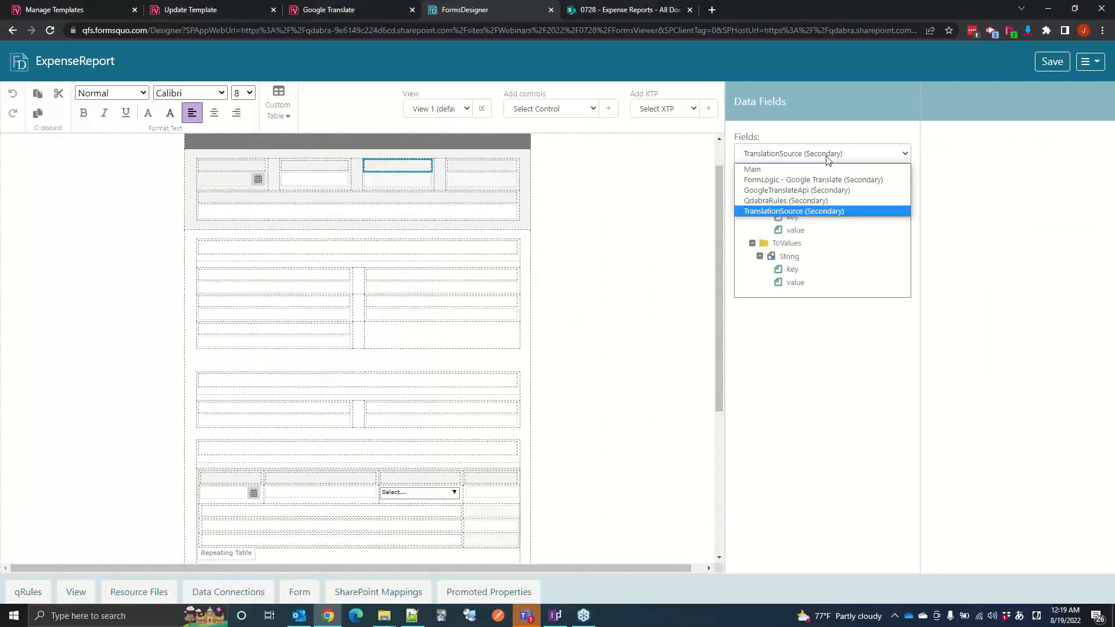
left_click(785, 200)
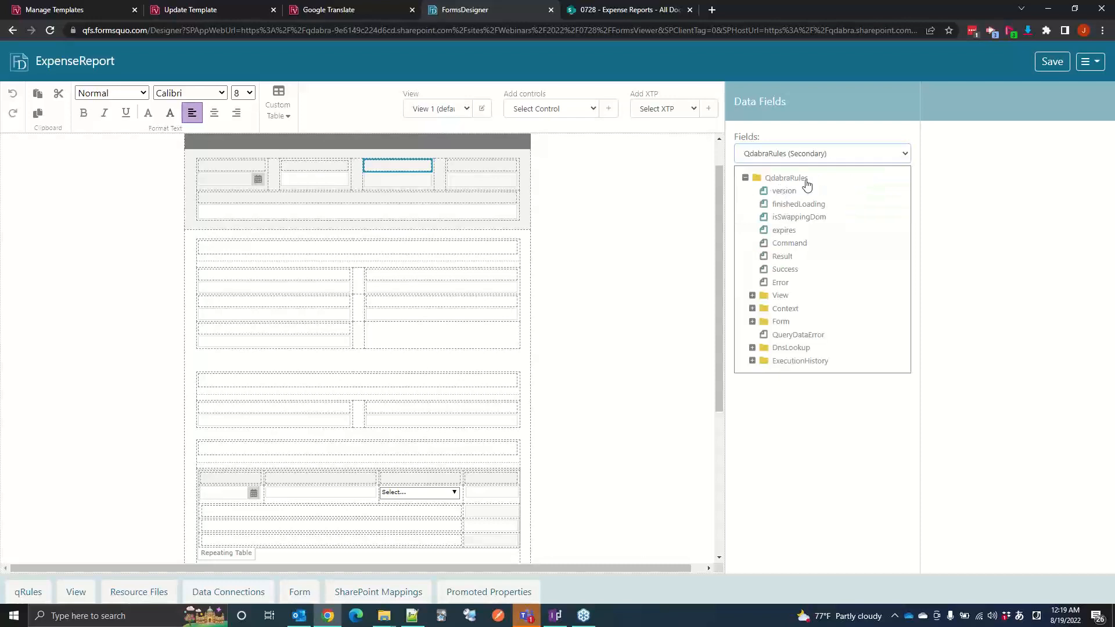
left_click(788, 207)
left_click(1087, 101)
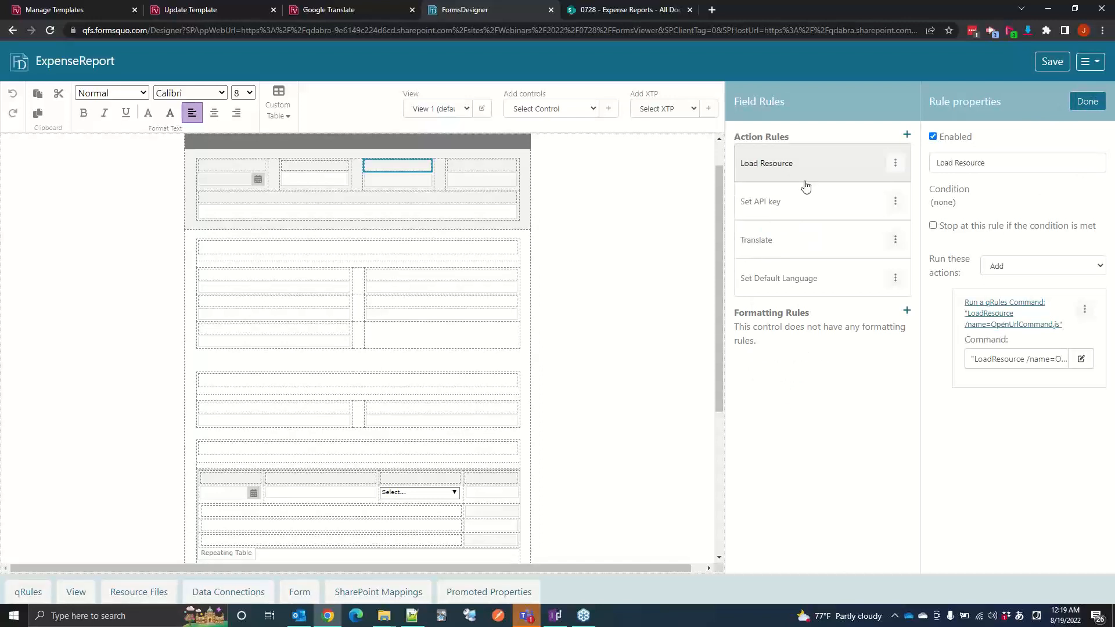
Step: Review finishedLoading's Set API key, Translate and Set Default Language rules, and close the rules without changing them
left_click(812, 203)
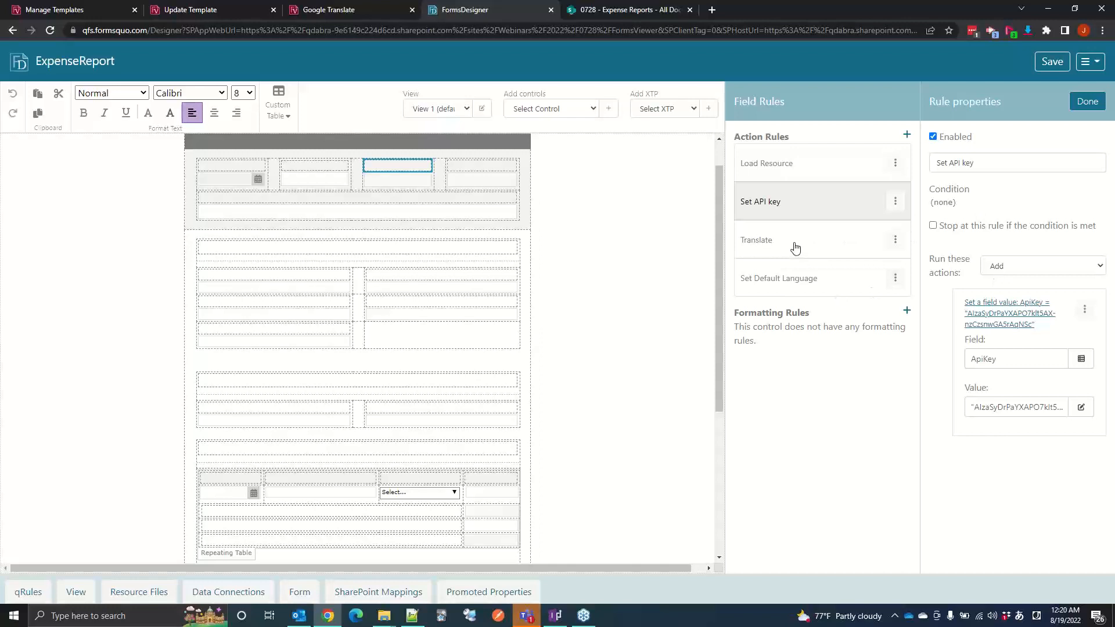
left_click(795, 248)
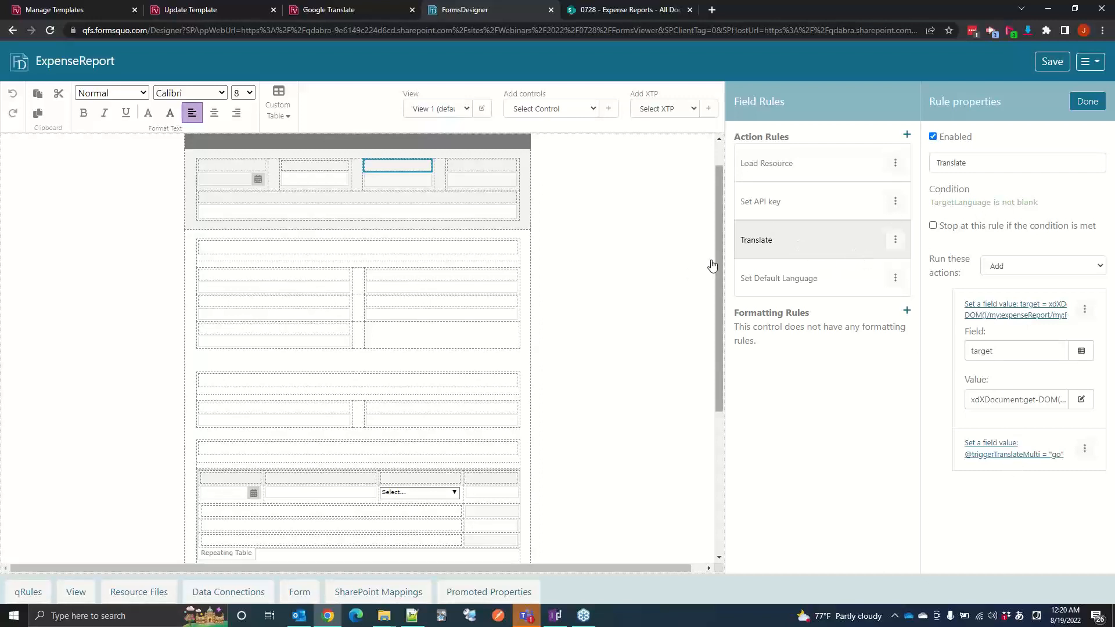
left_click(843, 283)
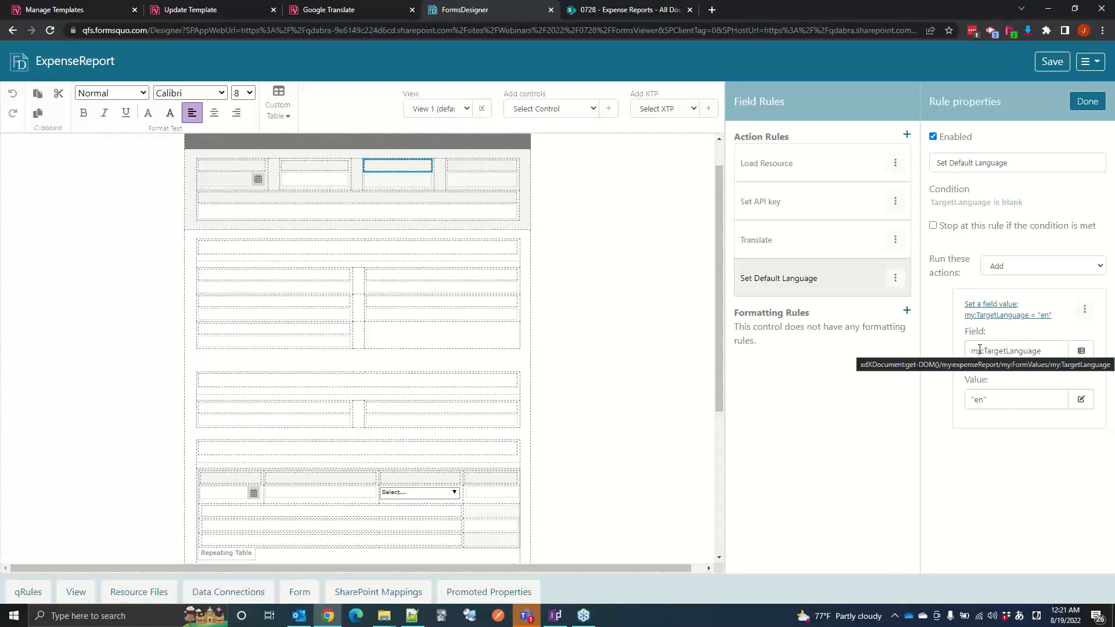
left_click(1087, 102)
Step: Display the rules of triggerInitToValues, found under Actions > InitializeToValues in the GoogleTranslateApi secondary data source
left_click(836, 154)
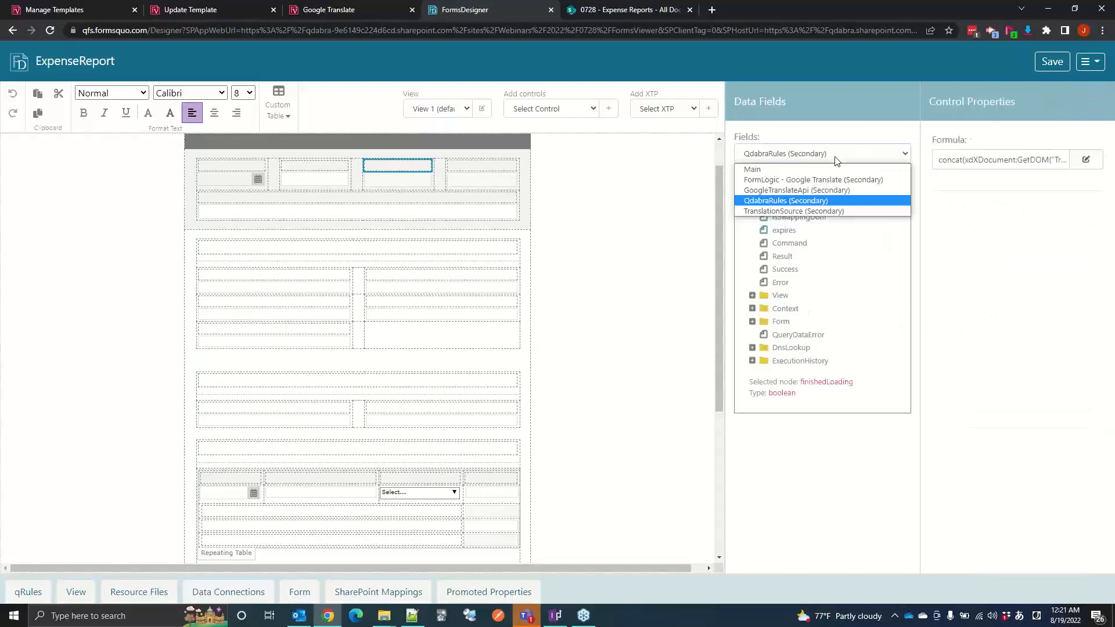
left_click(781, 191)
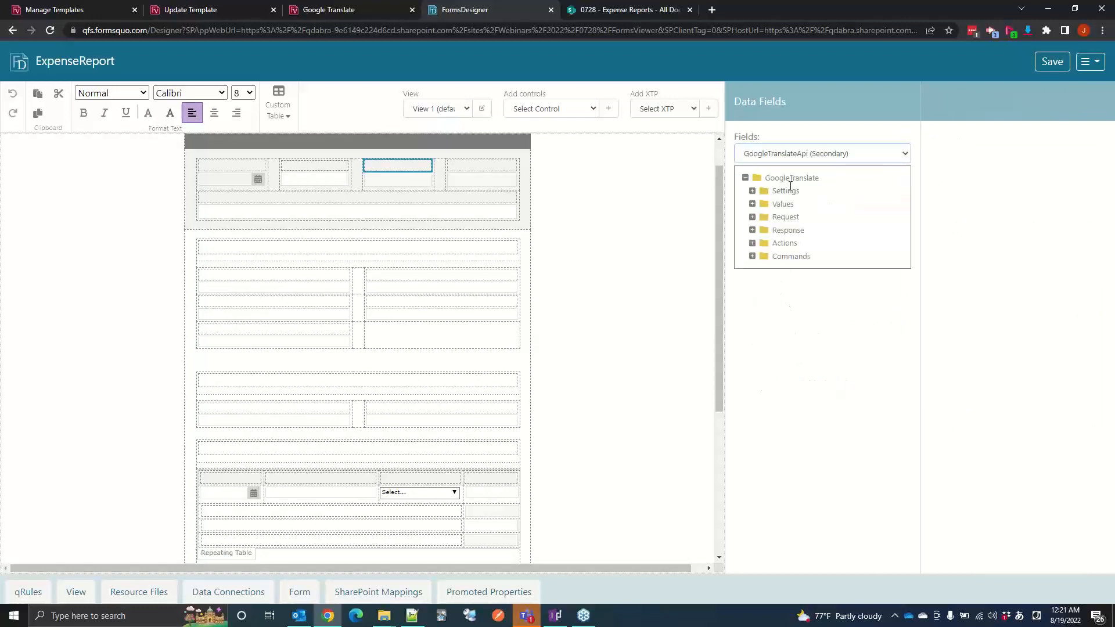
left_click(752, 244)
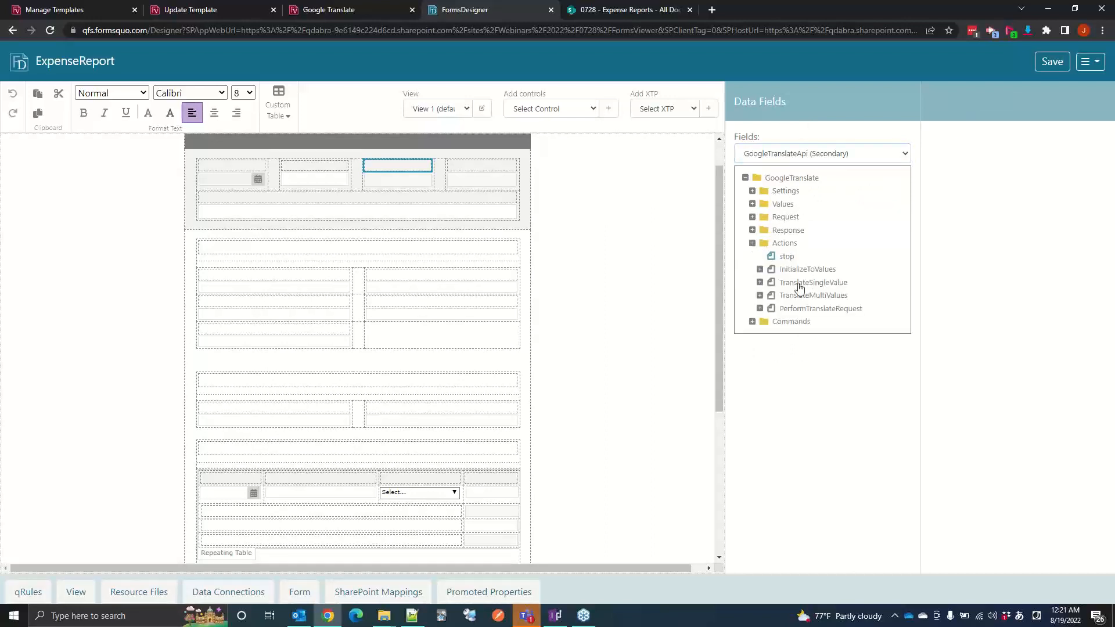
left_click(760, 270)
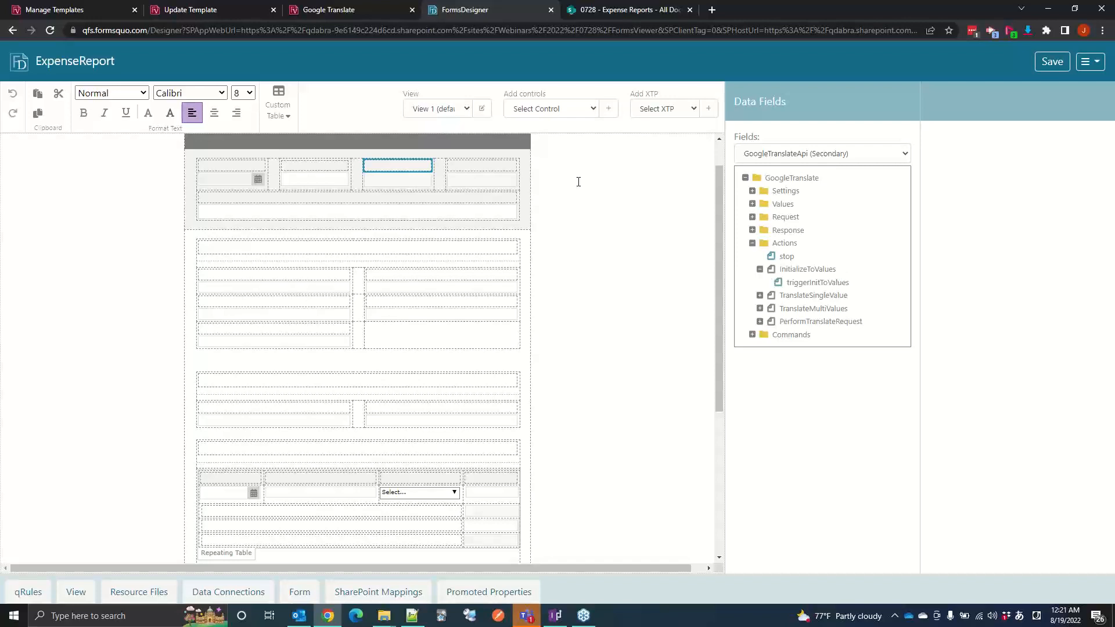
left_click(818, 283)
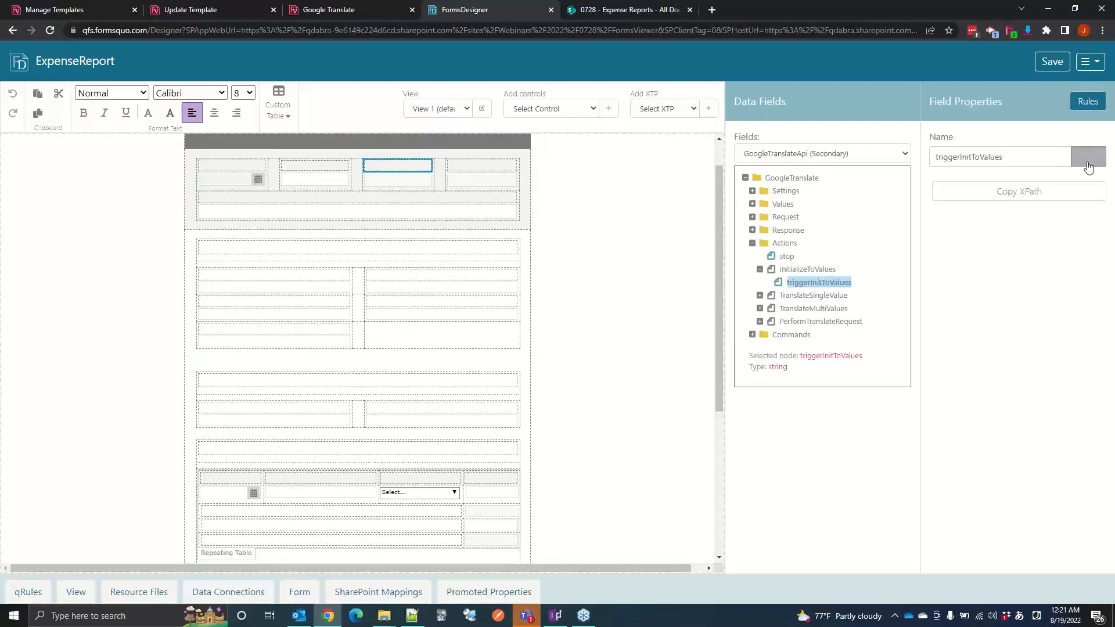
left_click(1083, 102)
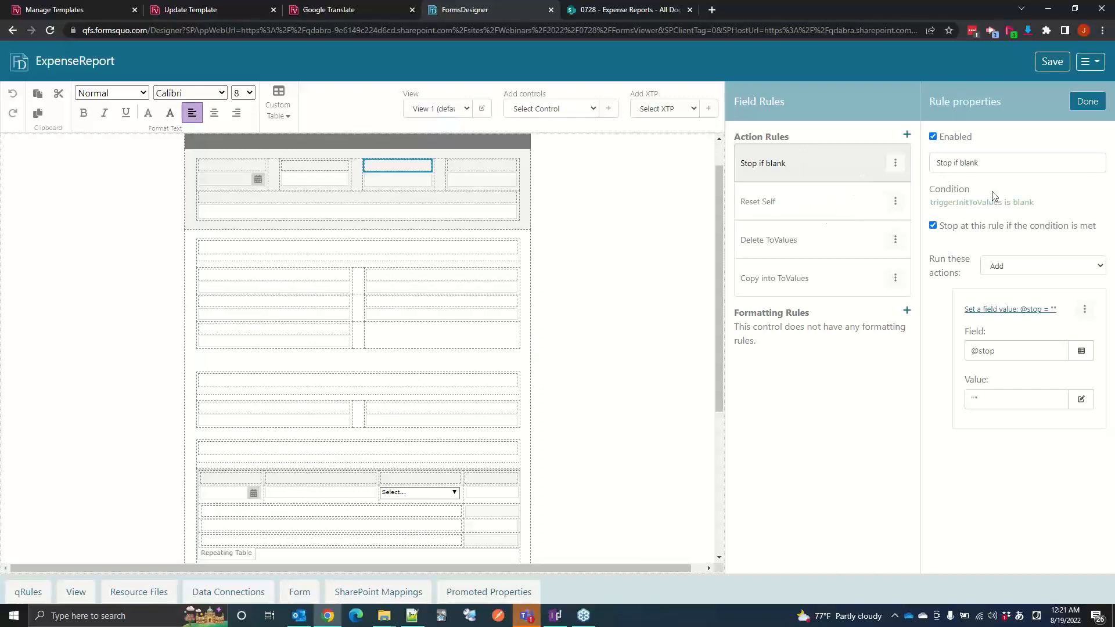
Step: Review the Reset Self, Delete ToValues and Copy into ToValues rules of triggerInitToValues
left_click(805, 204)
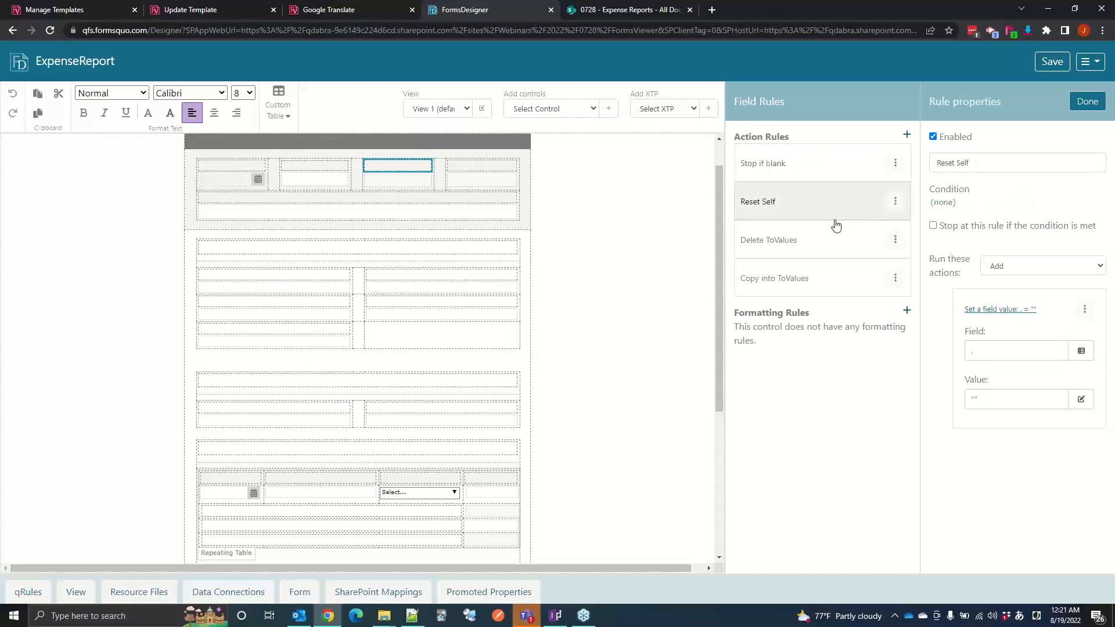
left_click(828, 243)
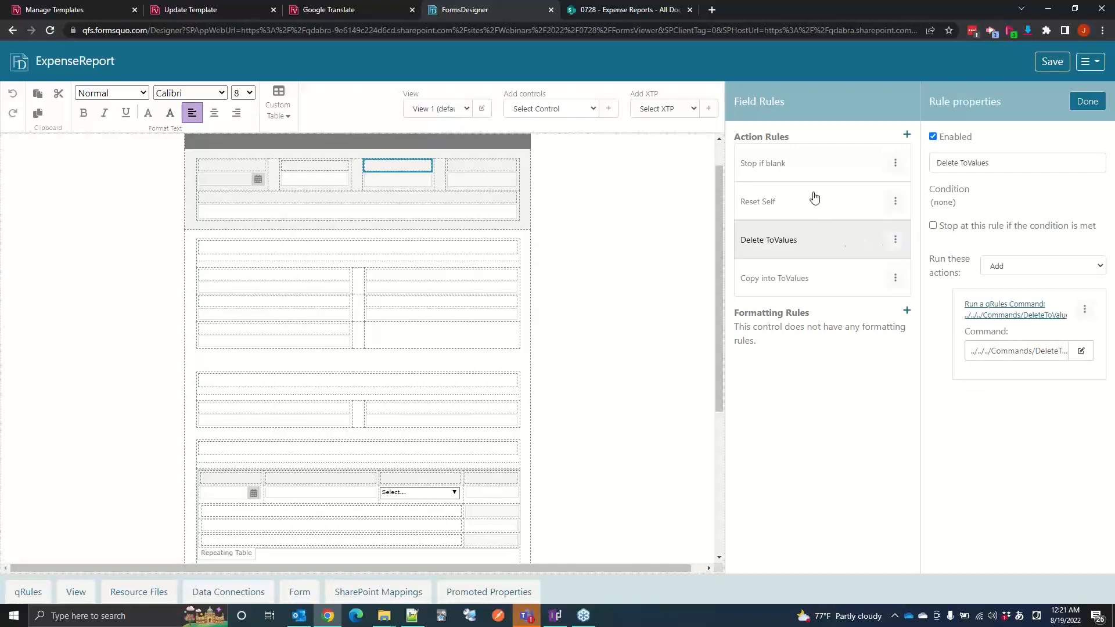
left_click(846, 280)
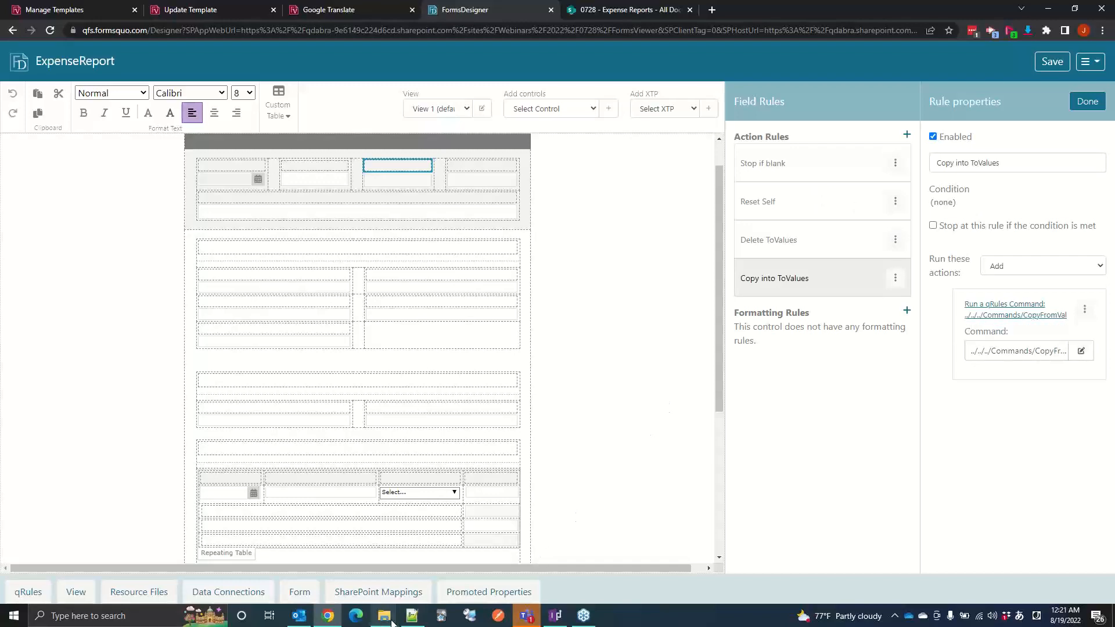
Step: Switch to GoogleTranslateApi.xml in Notepad++ and highlight the PopulateRequest element name in the Commands section
left_click(412, 615)
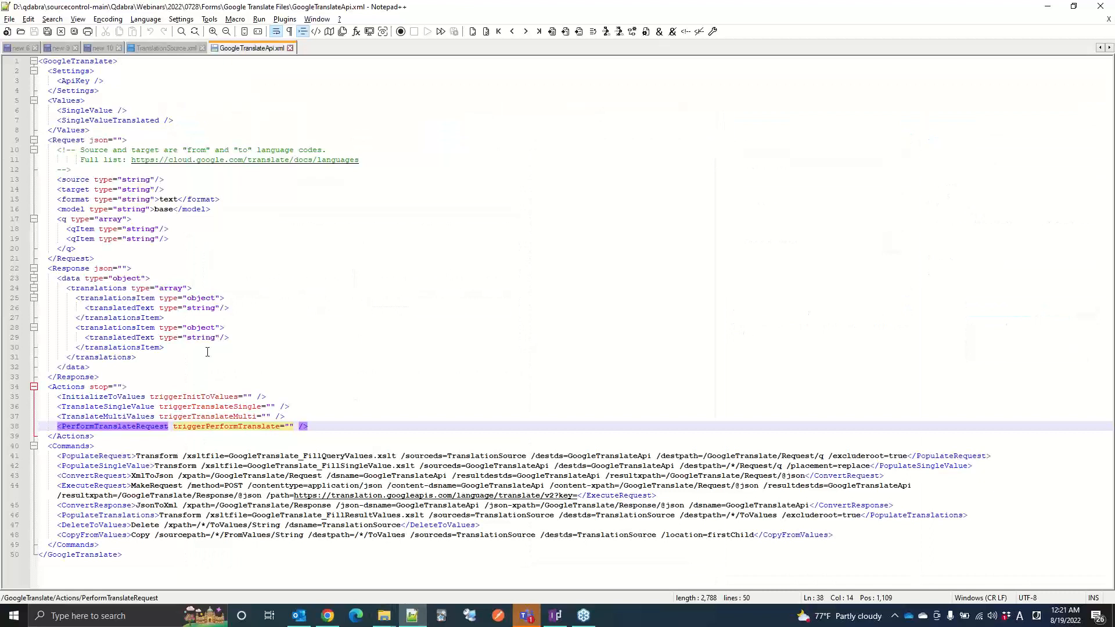
left_click(114, 457)
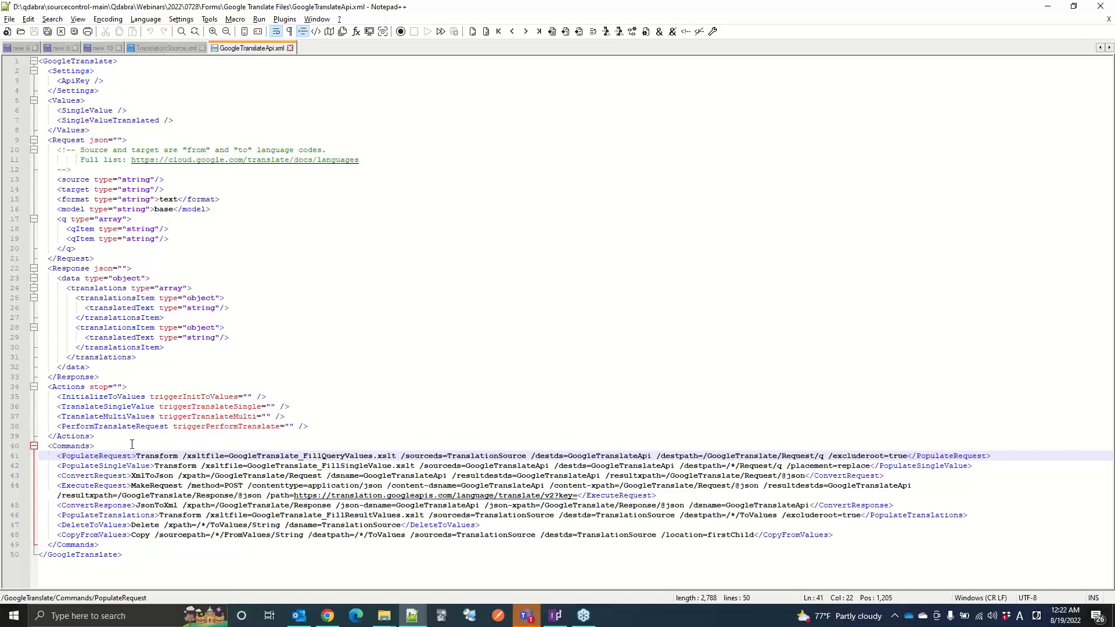
double_click(115, 456)
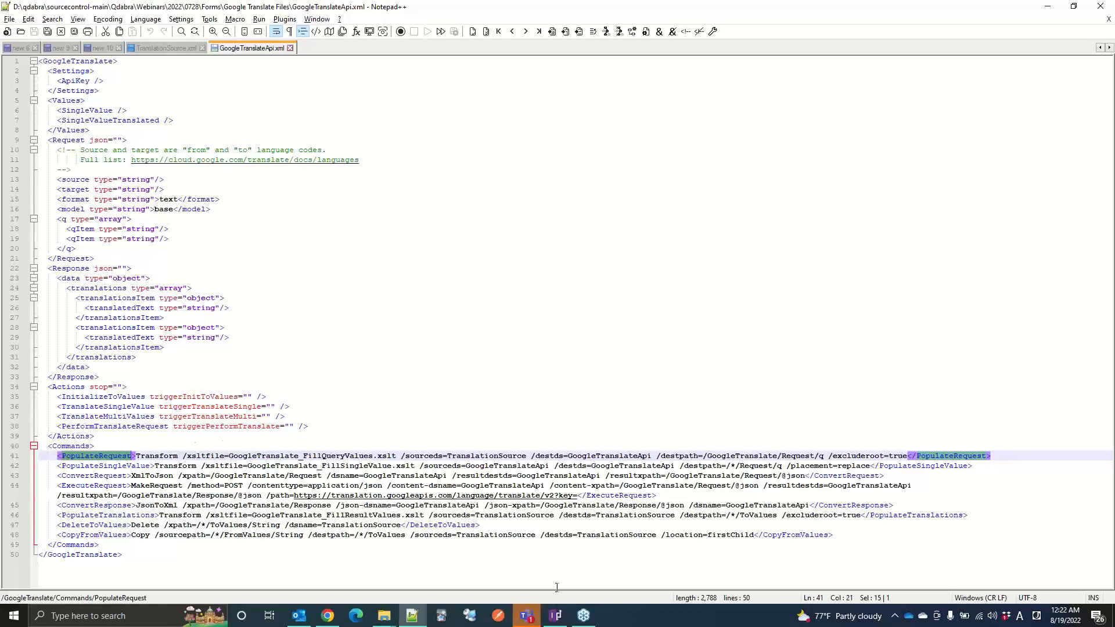
Step: Compare the Delete ToValues rule in FormsDesigner with the DeleteToValues command in GoogleTranslateApi.xml in Notepad++
left_click(327, 616)
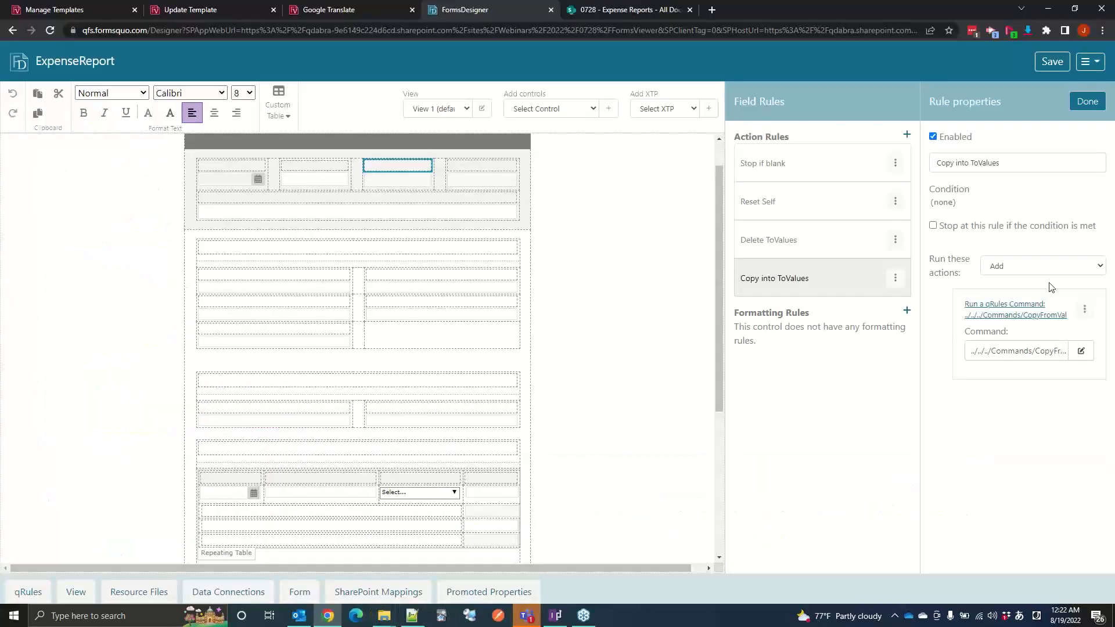
left_click(783, 254)
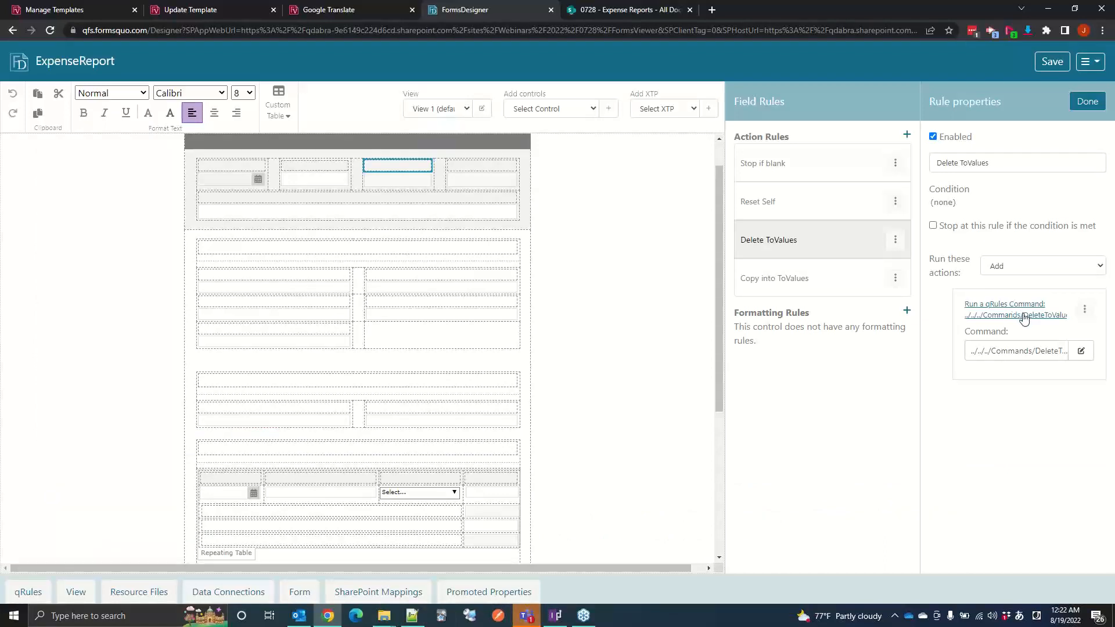
left_click(423, 619)
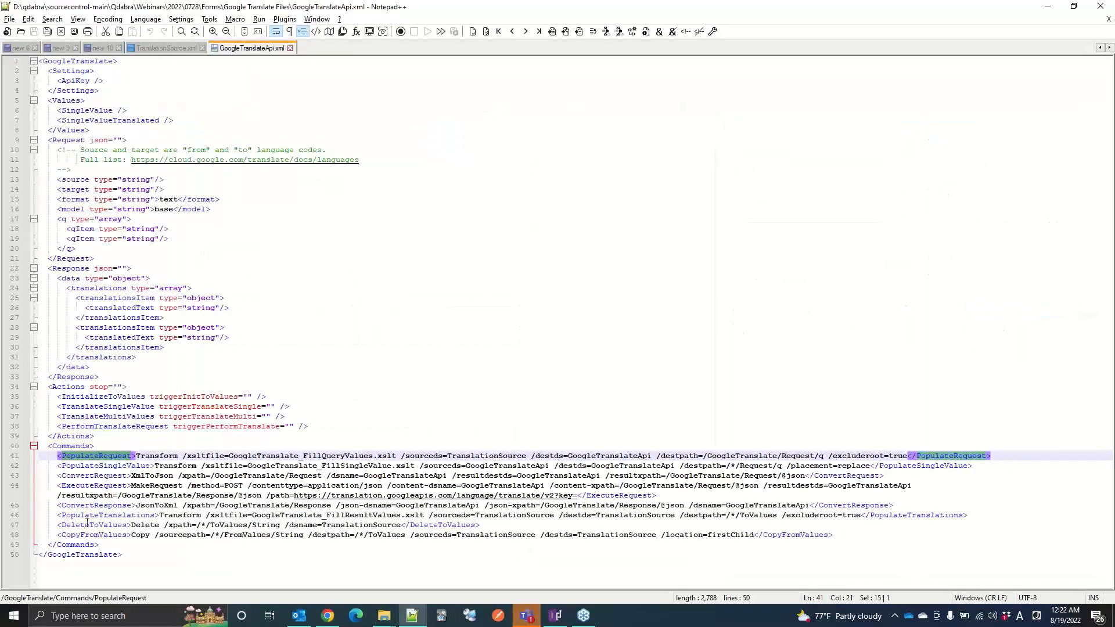
left_click(116, 524)
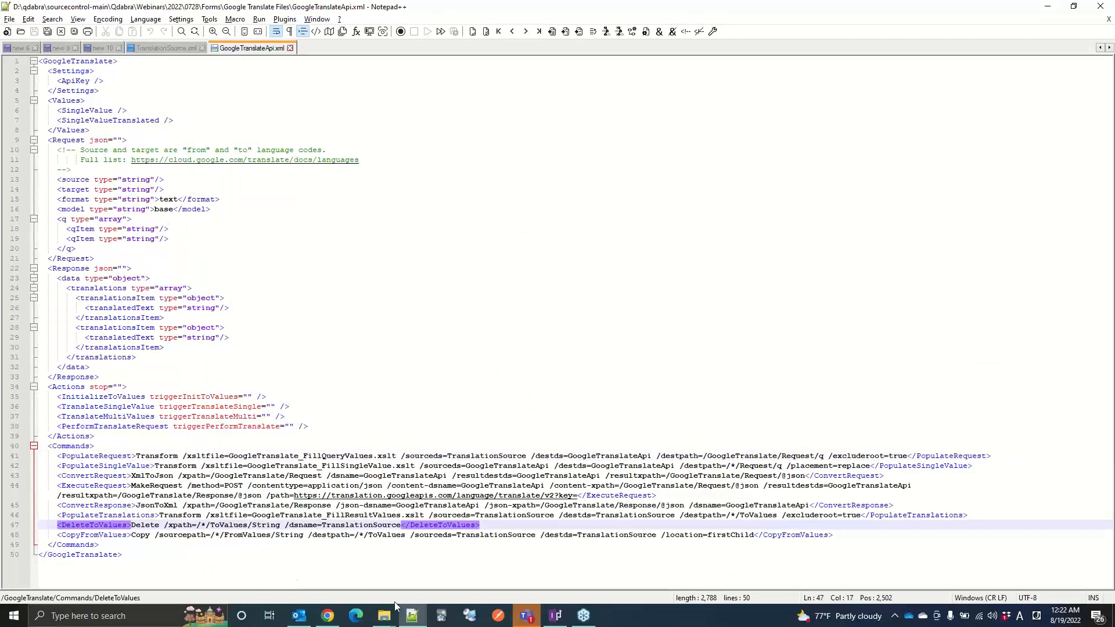
Step: Compare the Copy into ToValues rule in FormsDesigner with the CopyFromValues command in Notepad++, and close the rules in FormsDesigner
left_click(318, 617)
left_click(796, 280)
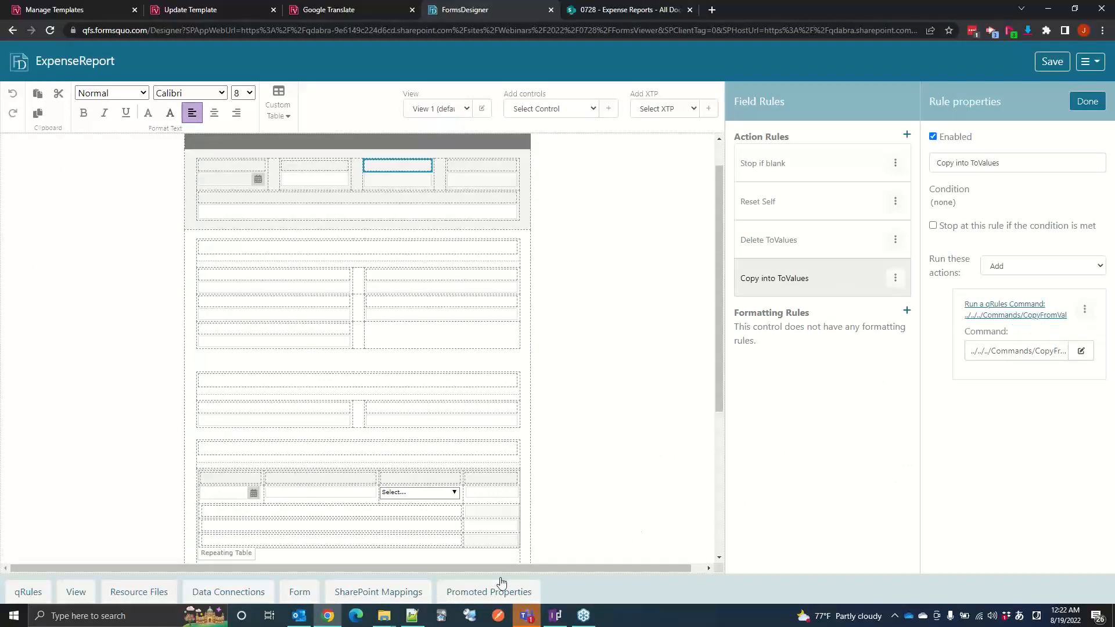
left_click(423, 617)
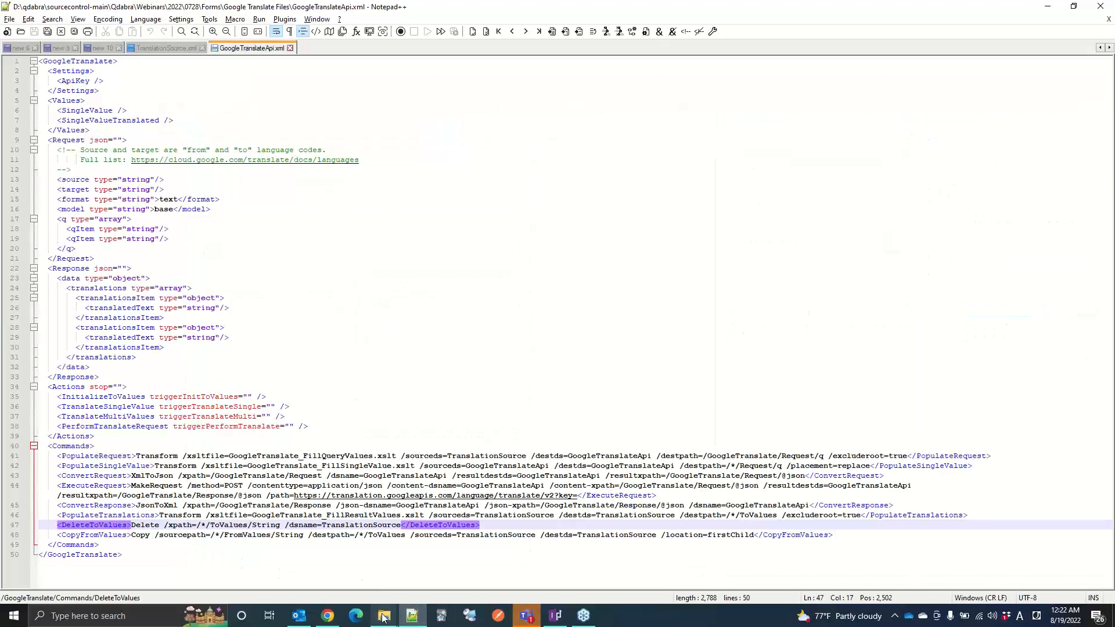
mouse_move(419, 615)
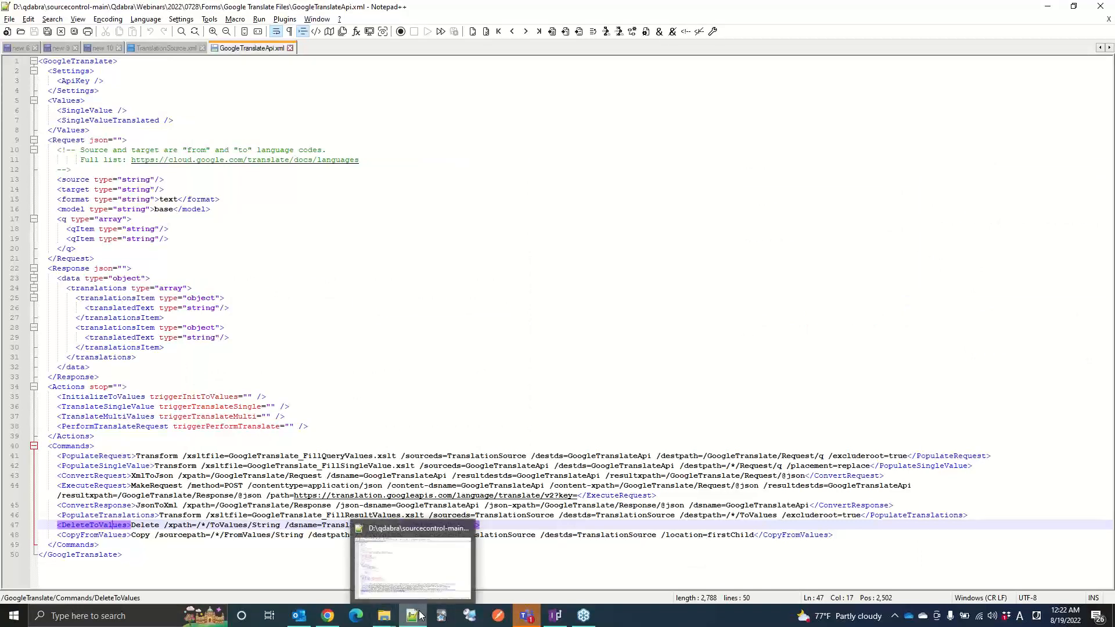
left_click(328, 615)
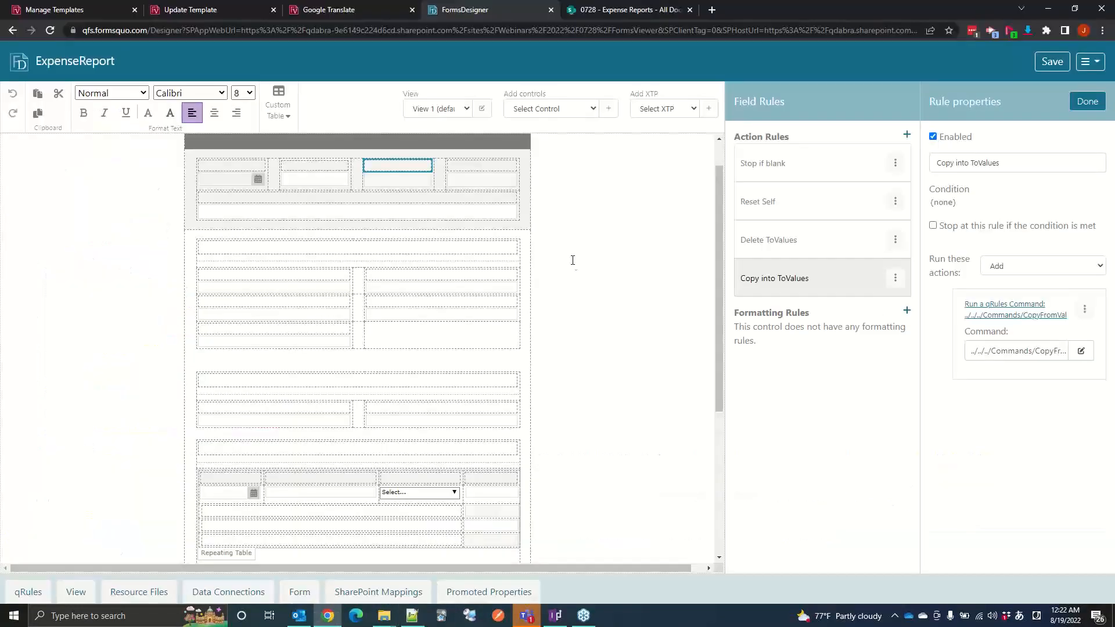
left_click(1087, 102)
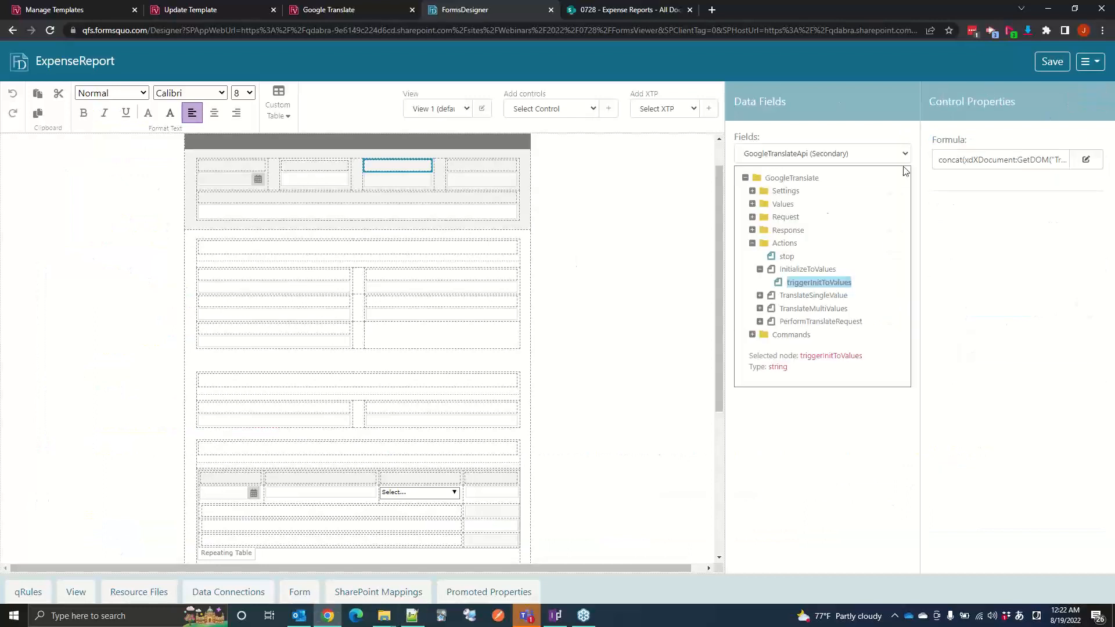
Step: Expand the TranslateSingleValue and PerformTranslateRequest actions and inspect the triggerTranslateSingle field
left_click(784, 297)
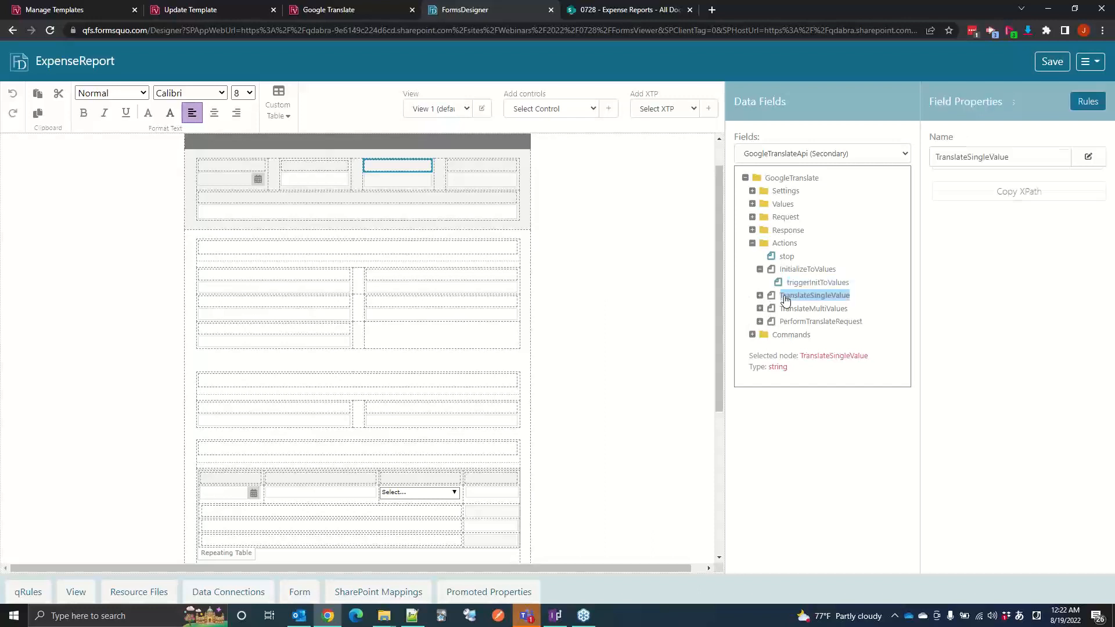
left_click(759, 296)
left_click(809, 308)
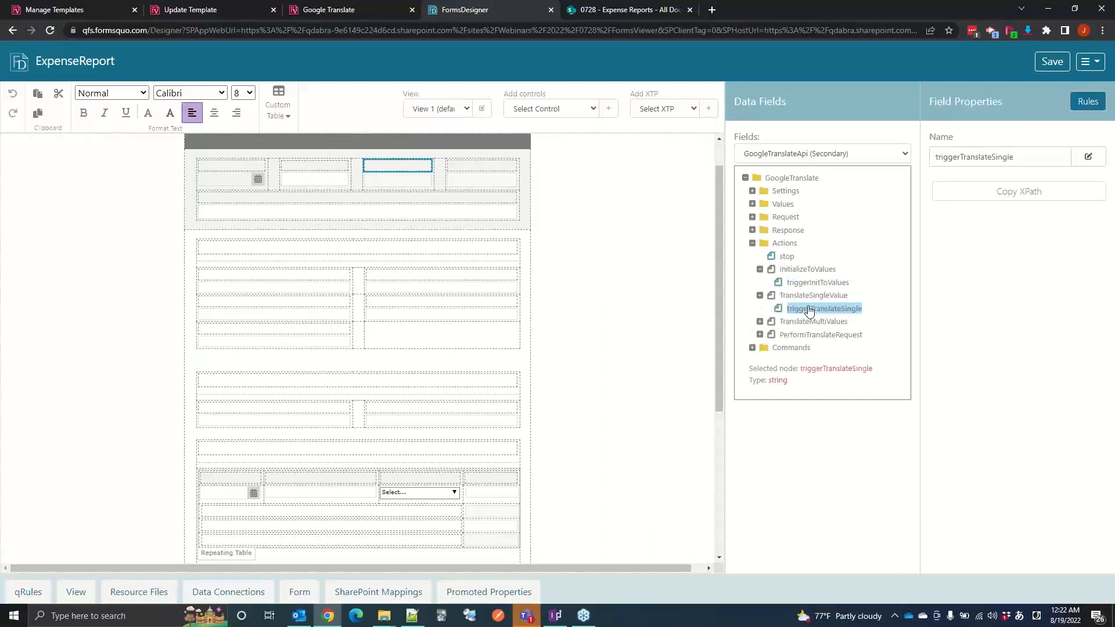
left_click(759, 335)
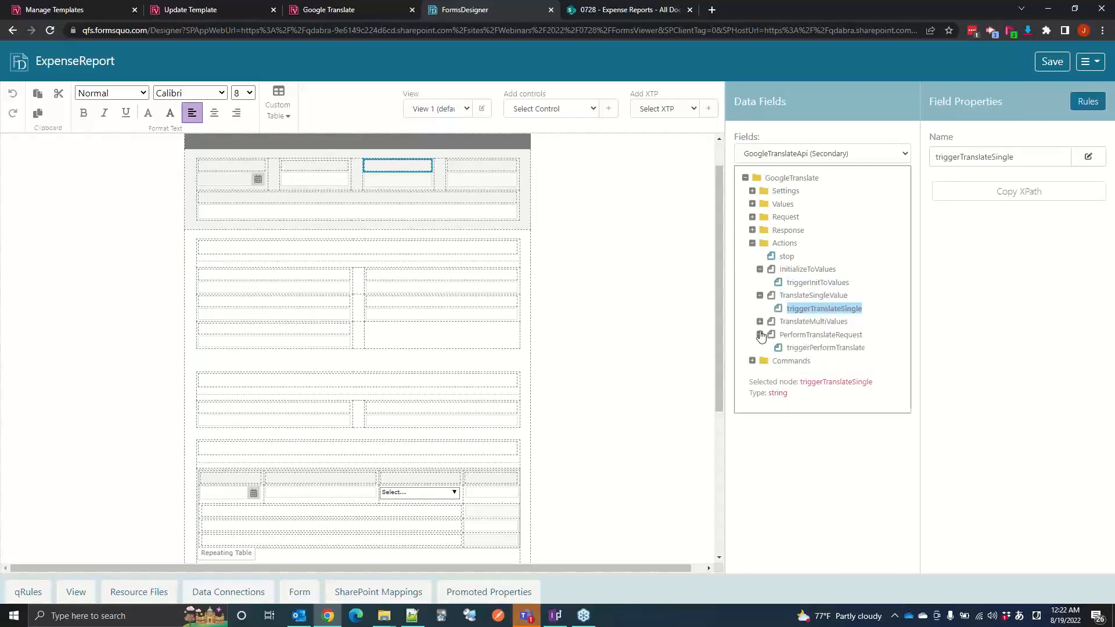
Step: Open the rules of triggerPerformTranslate and examine the qRules command run by its Convert request rule
left_click(822, 347)
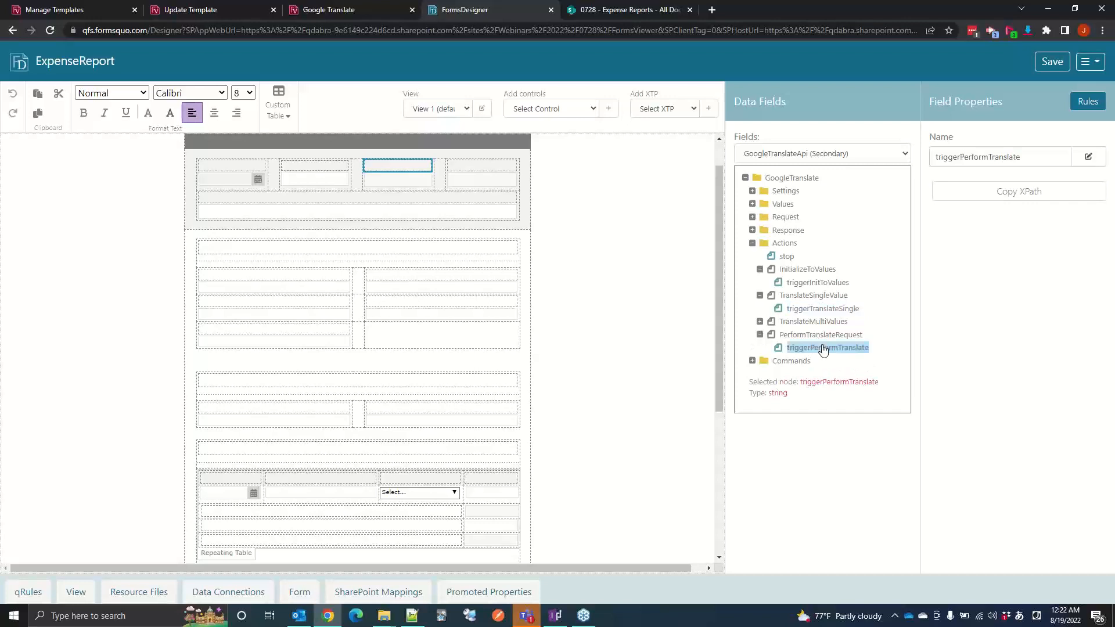
left_click(1085, 100)
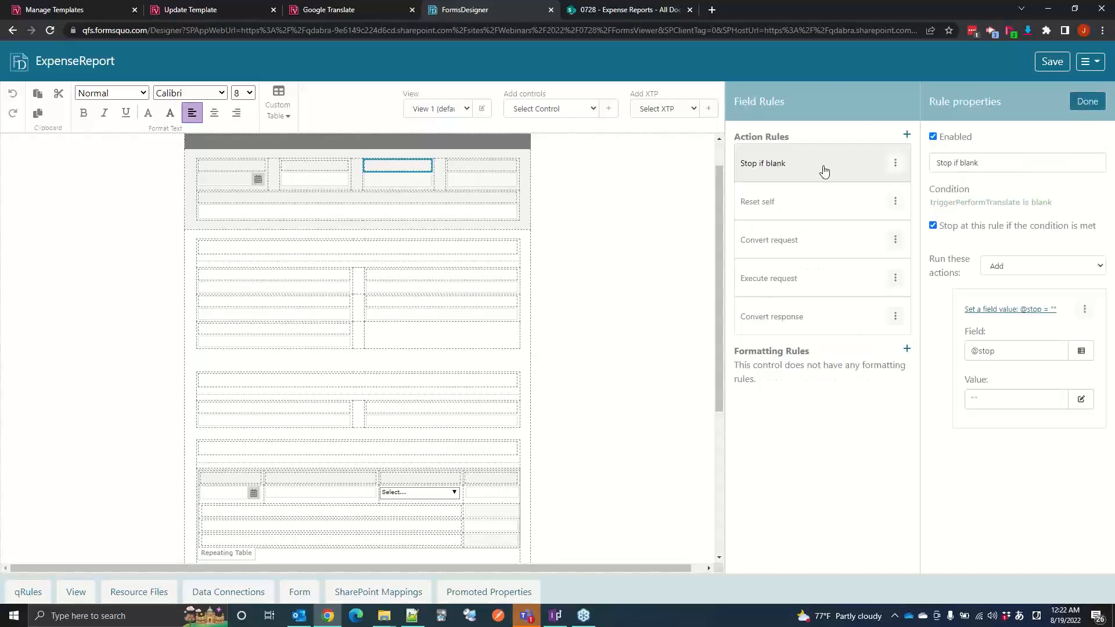
left_click(806, 239)
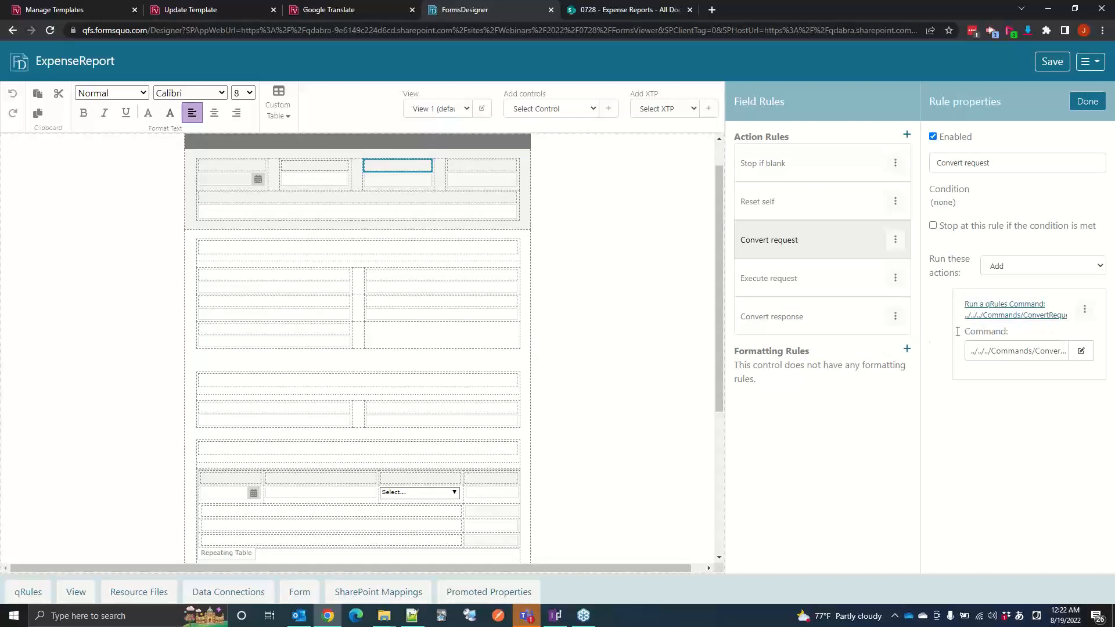
left_click(1016, 321)
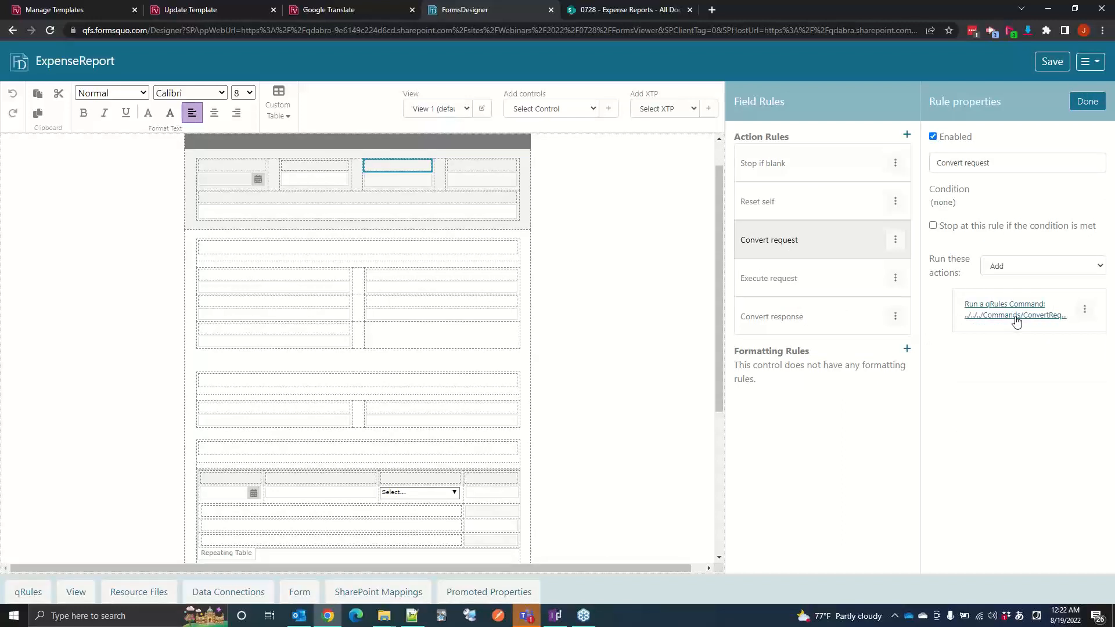
Step: Read the command formula of the Convert request rule and close it without editing
left_click(1015, 321)
left_click(1080, 351)
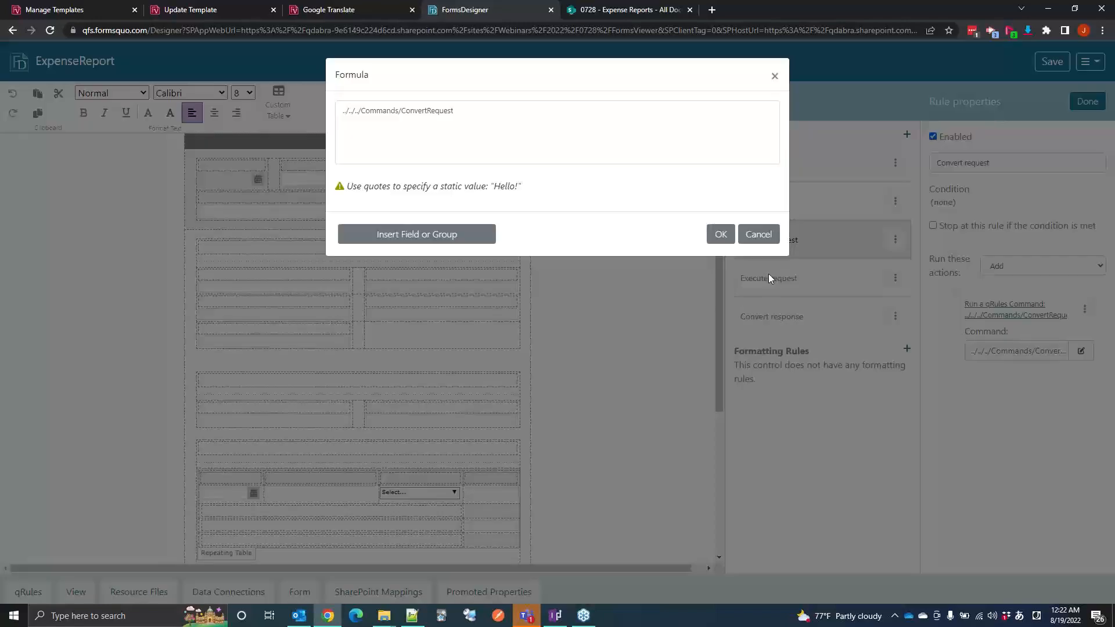
left_click(777, 242)
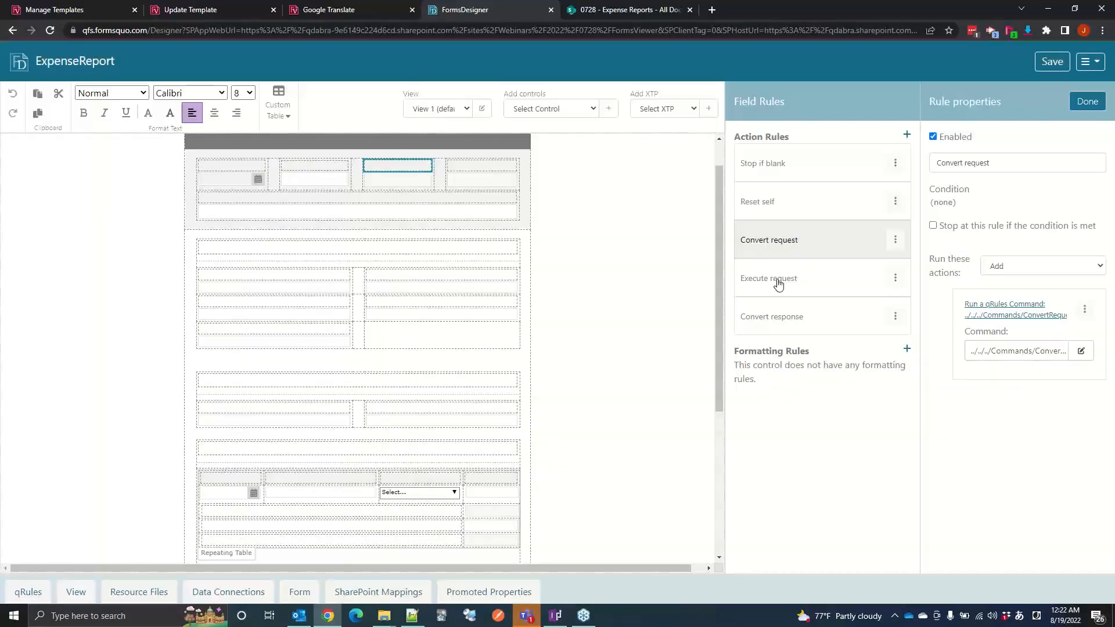
Step: Switch to Notepad++ and examine the source, target, format, model and qItem elements in the Request section of GoogleTranslateApi.xml
left_click(417, 617)
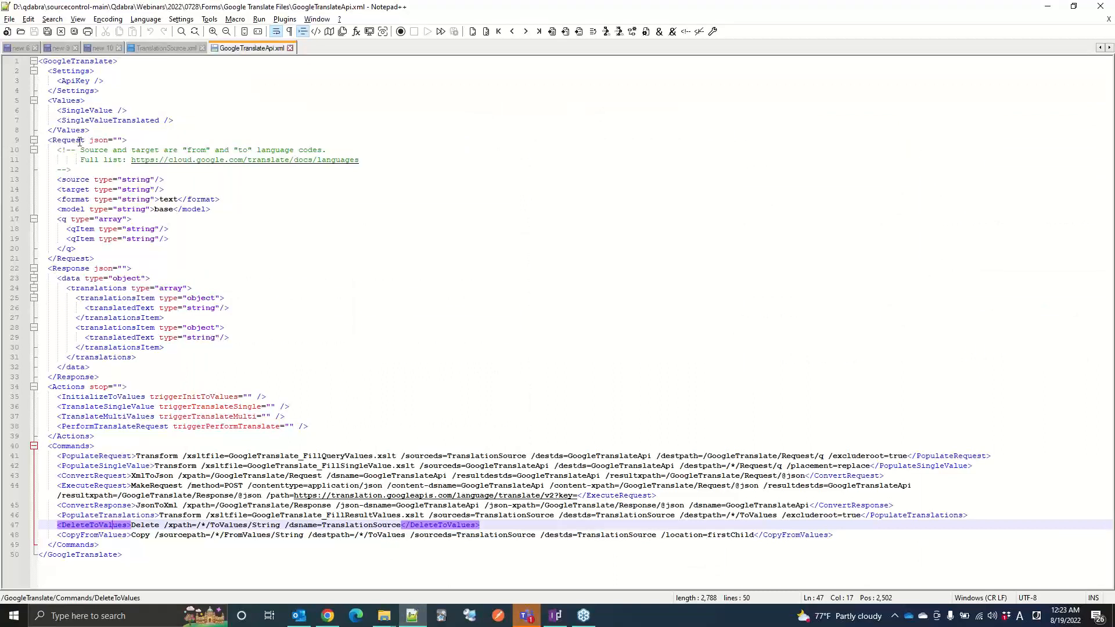
double_click(70, 180)
double_click(73, 190)
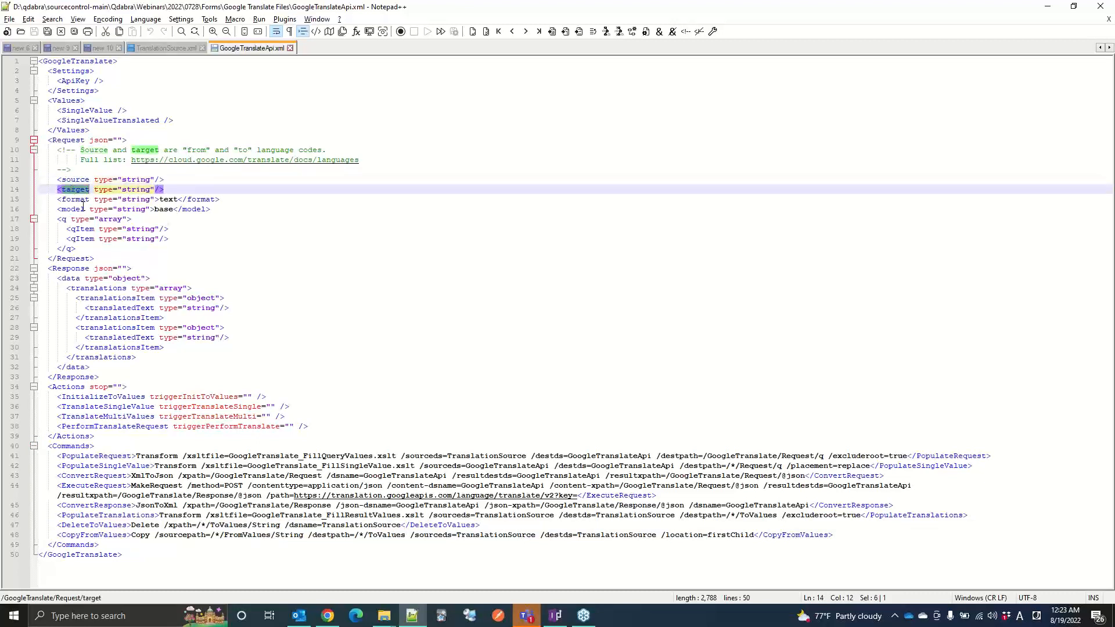
left_click(84, 200)
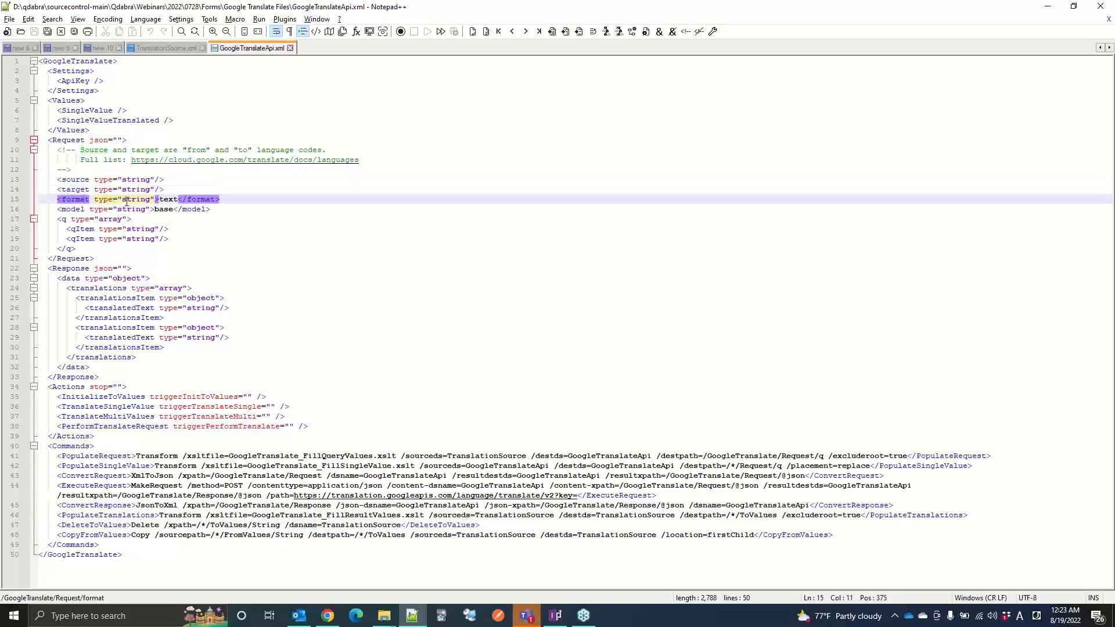
double_click(79, 211)
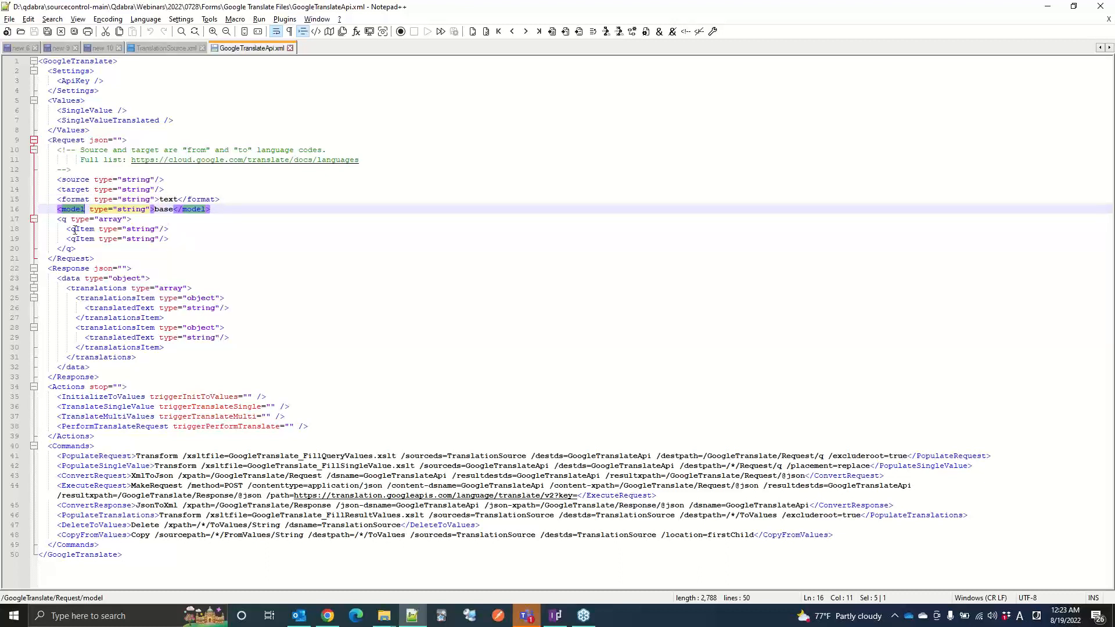
left_click(75, 230)
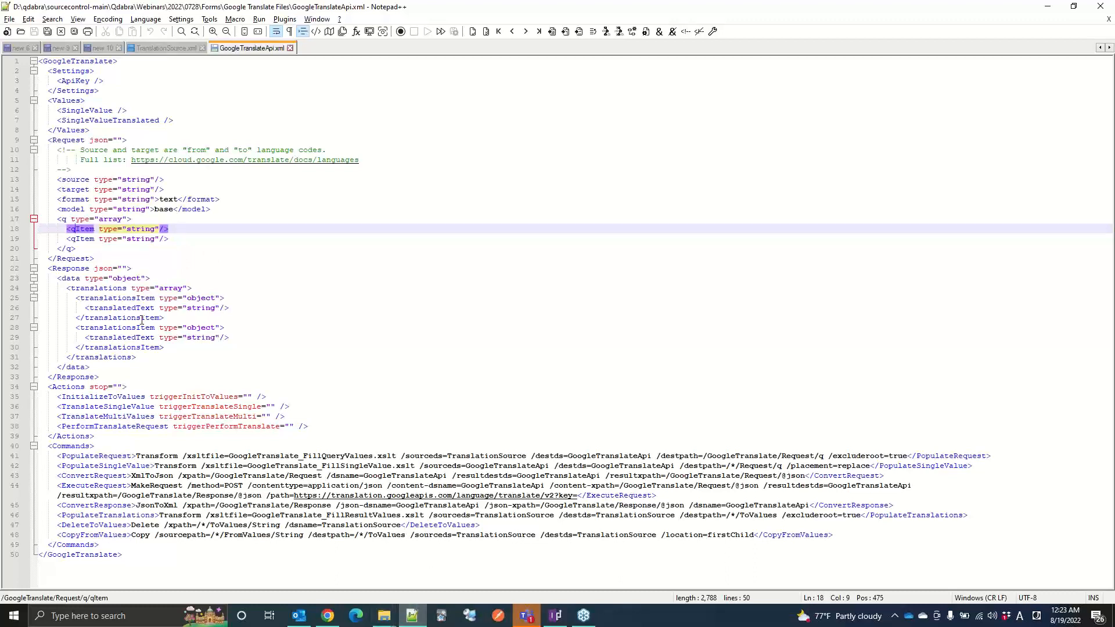
Step: Examine the XmlToJson command in ConvertRequest and highlight the Request content that it converts in GoogleTranslateApi.xml
left_click(327, 615)
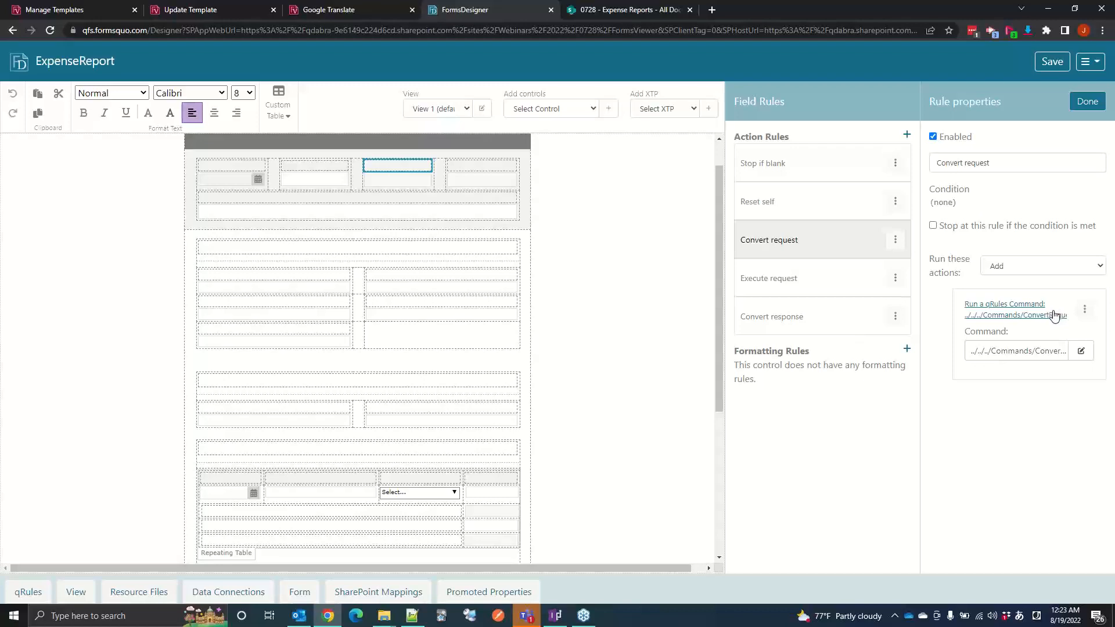
left_click(411, 616)
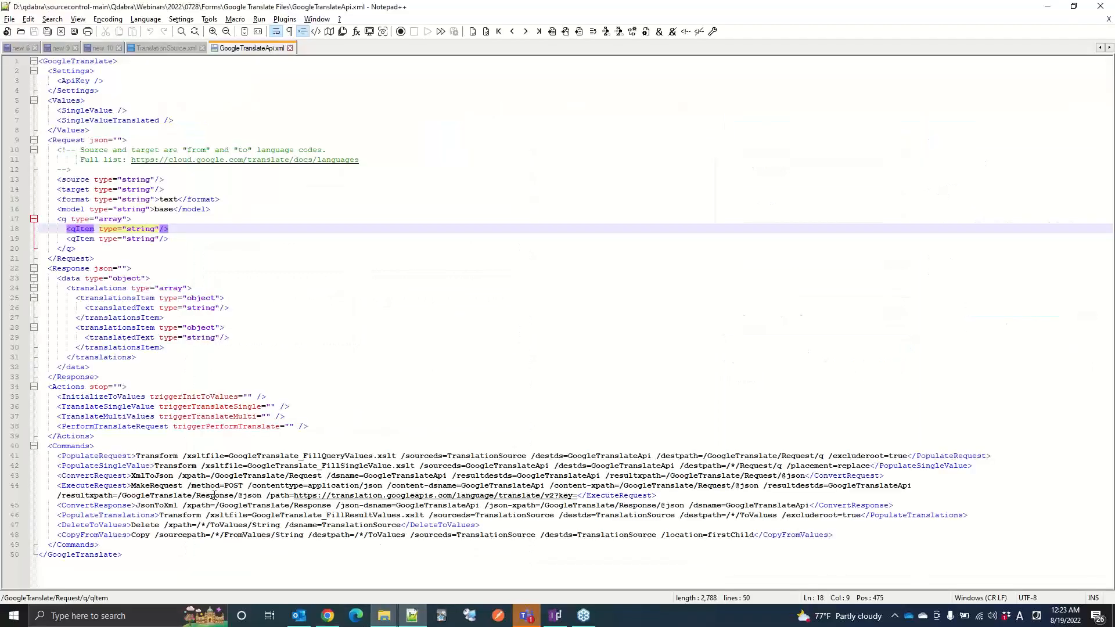
double_click(146, 476)
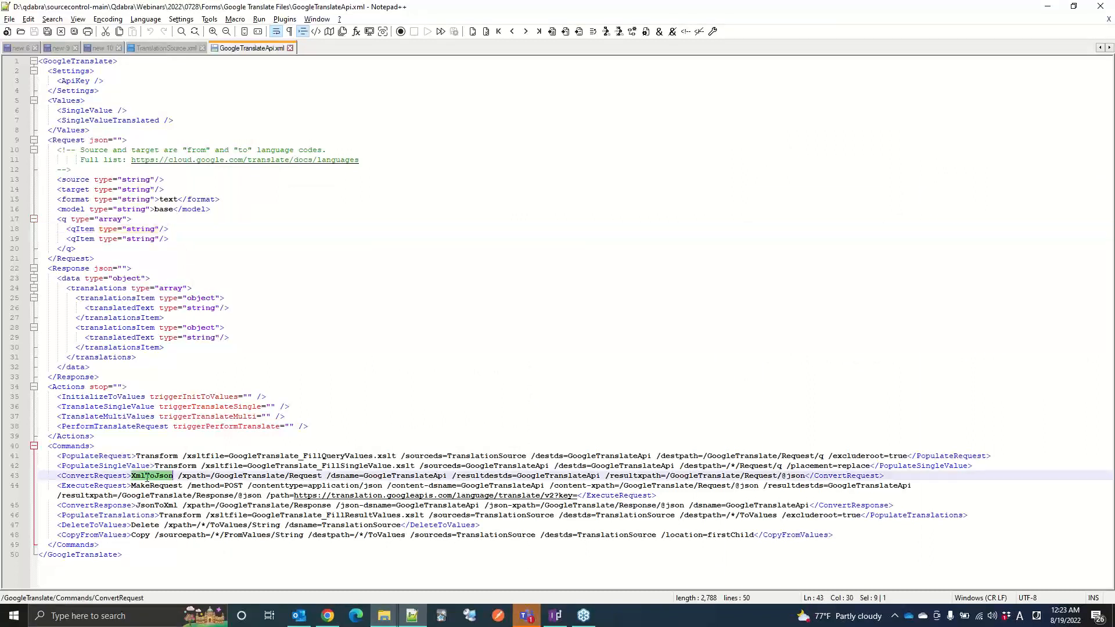
left_click_drag(60, 151, 165, 247)
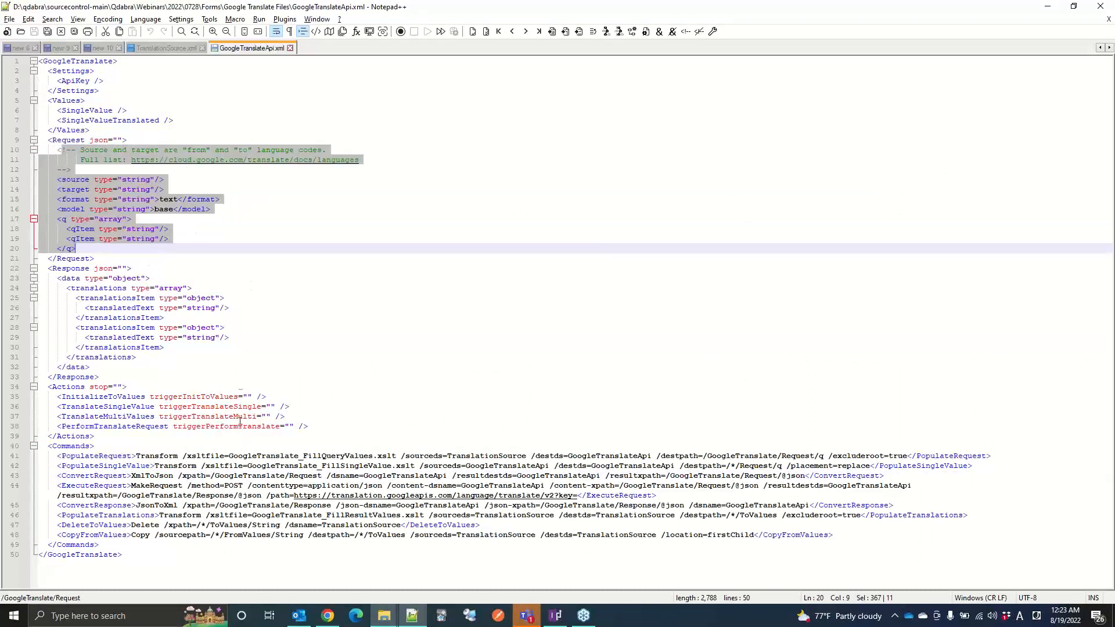
Step: Switch to FormsDesigner and read the command formula of the Execute request rule, closing it without editing
left_click(336, 620)
left_click(812, 282)
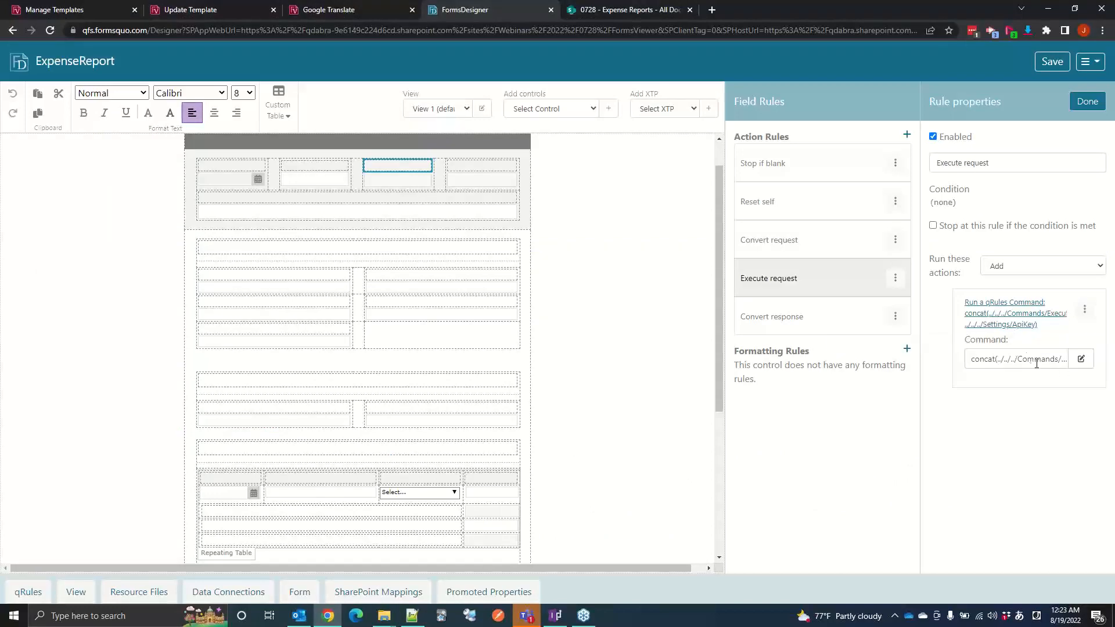
left_click(1081, 359)
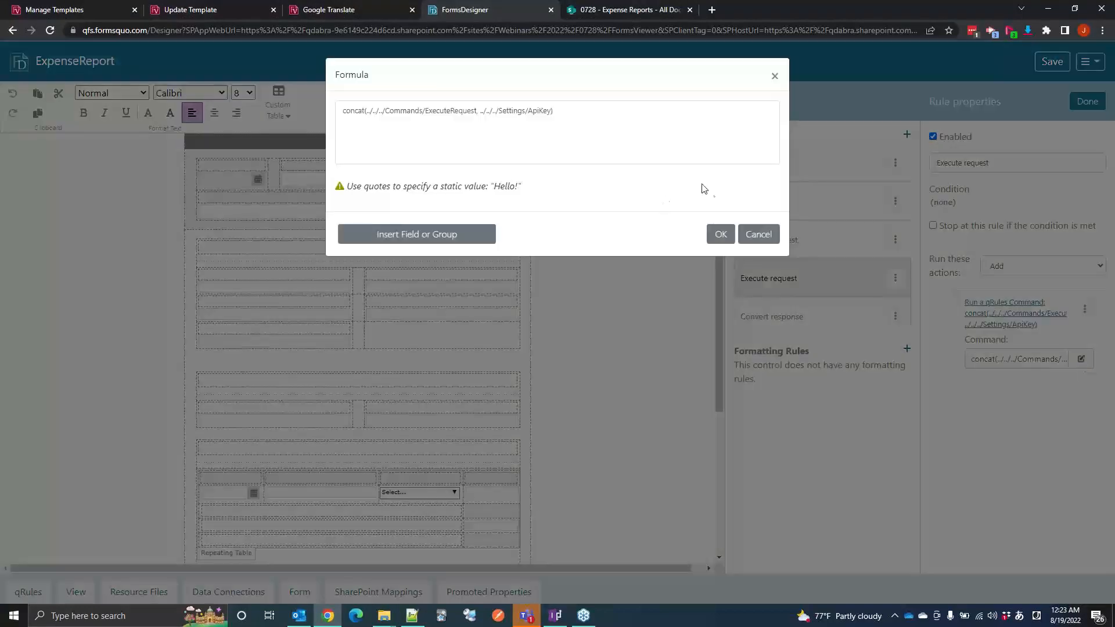
left_click(758, 234)
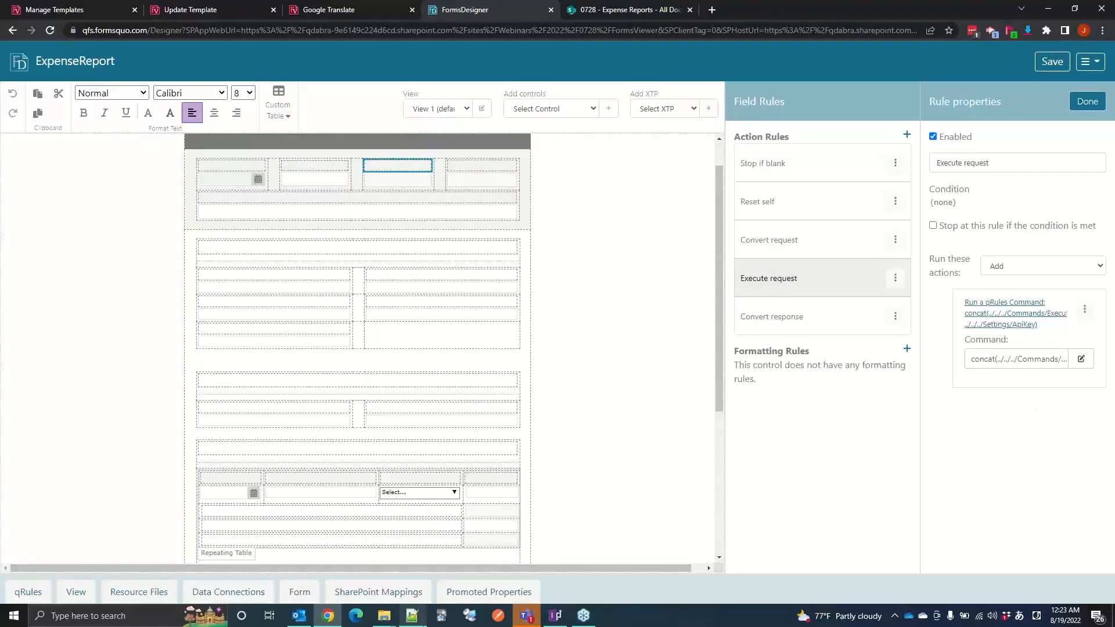
Step: Switch to Notepad++ and examine the MakeRequest command in ExecuteRequest, including the key parameter ending its URL
left_click(412, 615)
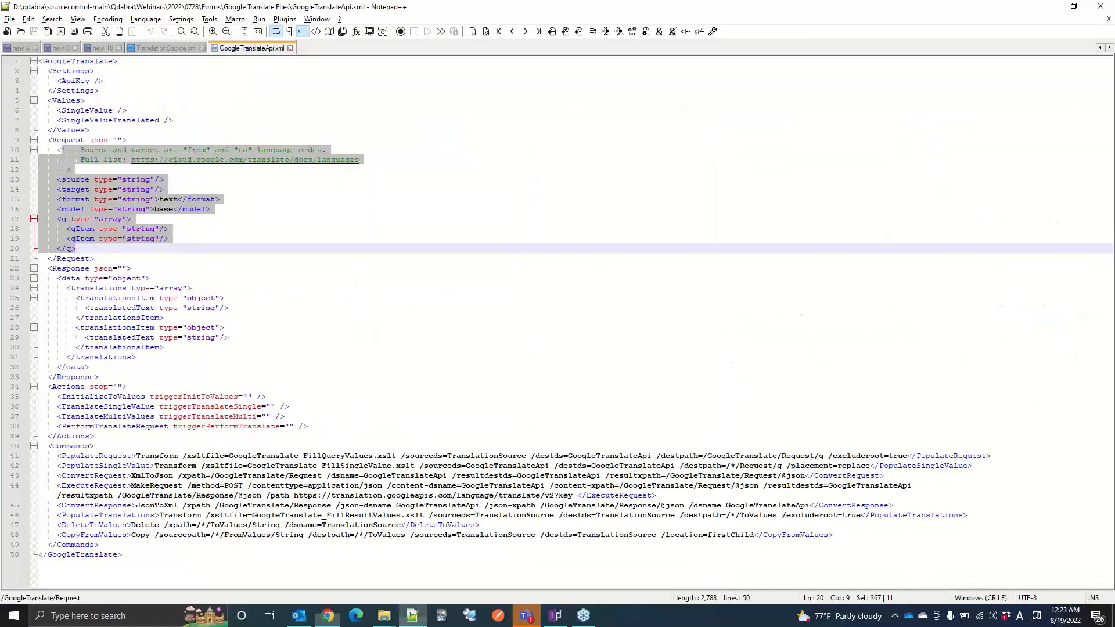
double_click(156, 494)
double_click(140, 485)
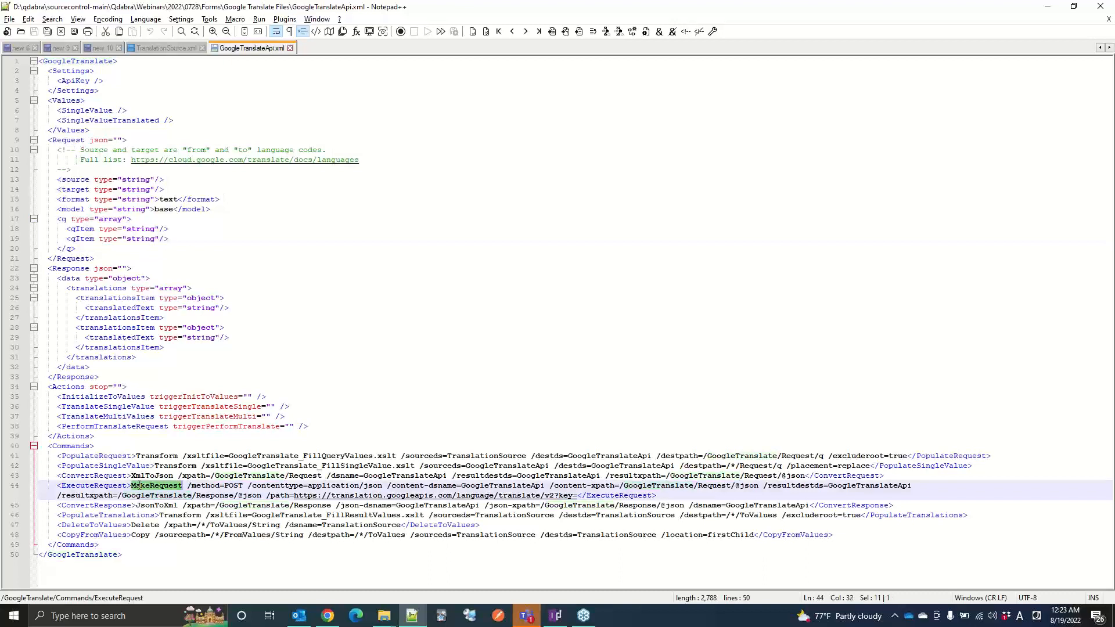
left_click(576, 496)
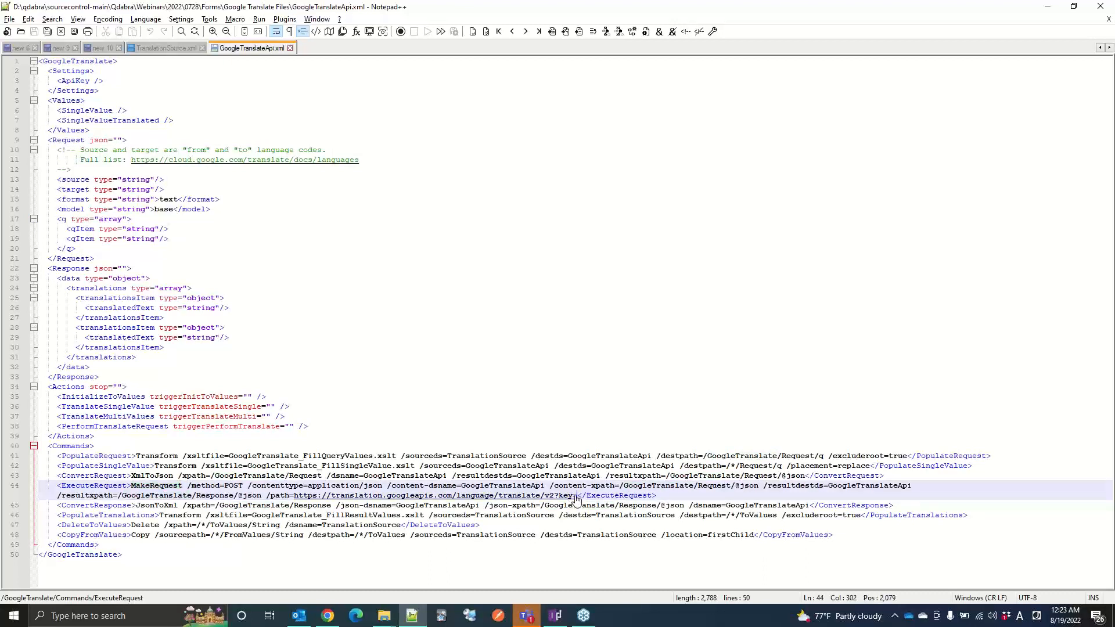
Step: Switch to FormsDesigner and read the command formula of the Convert response rule, closing it without editing
left_click(327, 615)
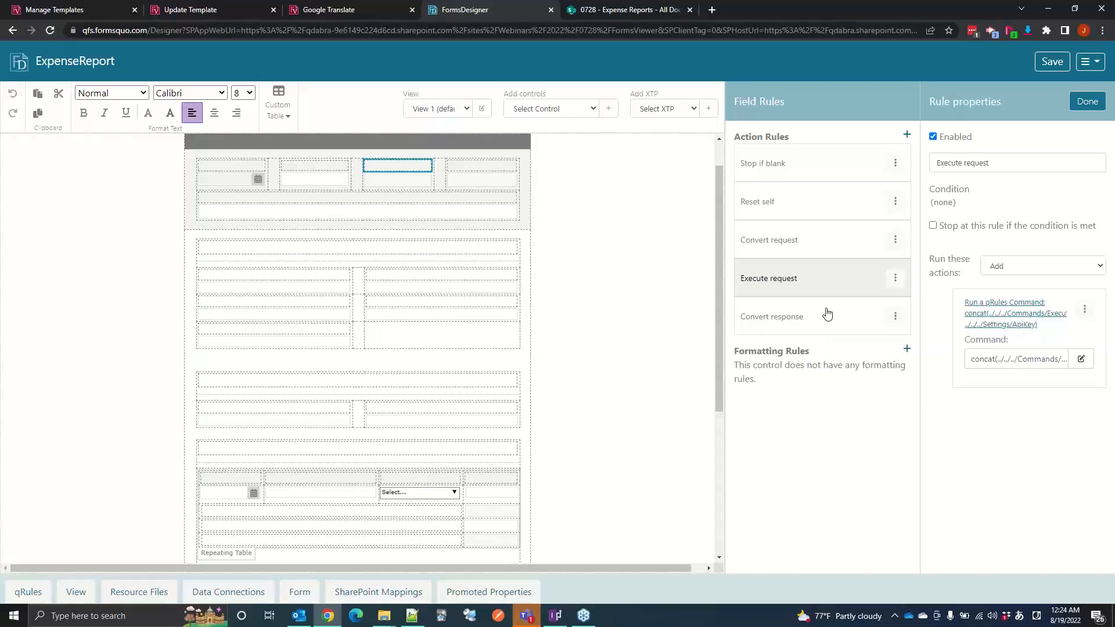
left_click(848, 331)
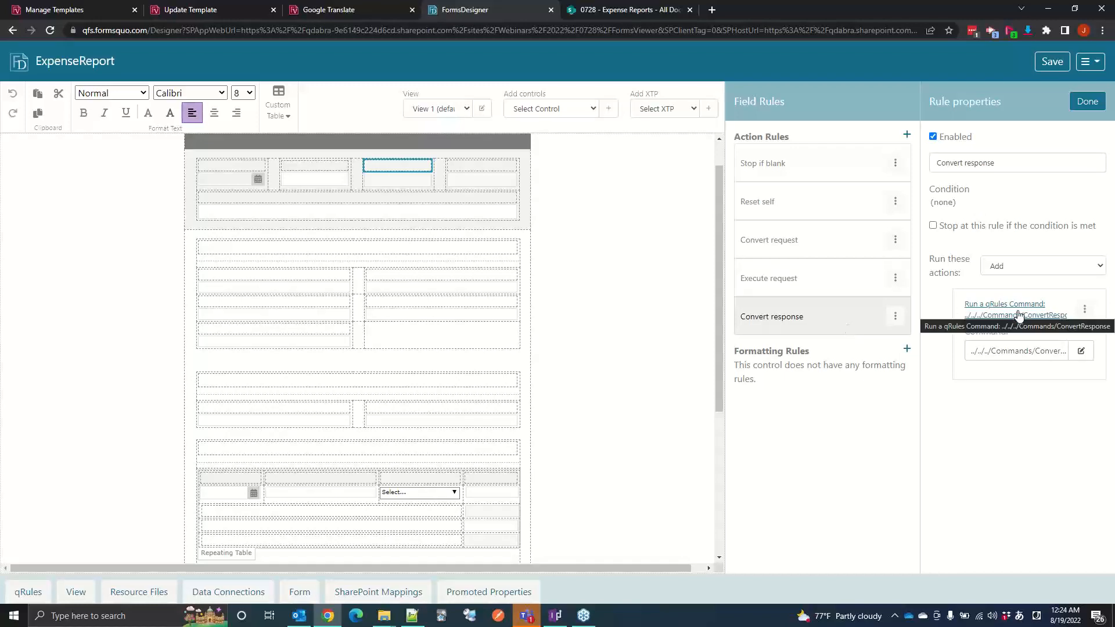
left_click(1080, 350)
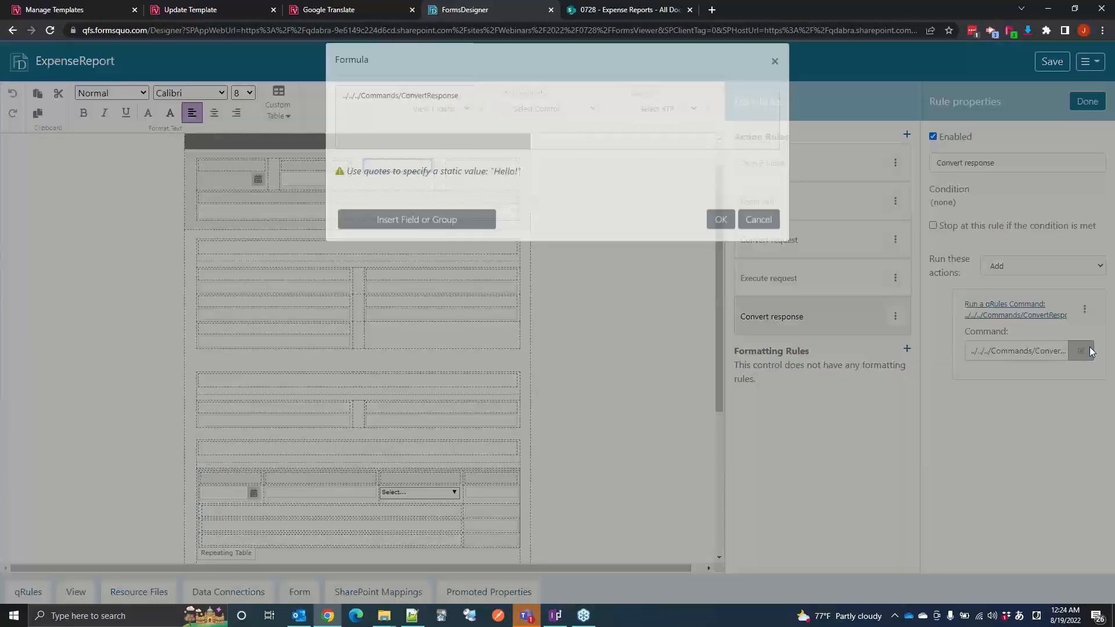
left_click(762, 233)
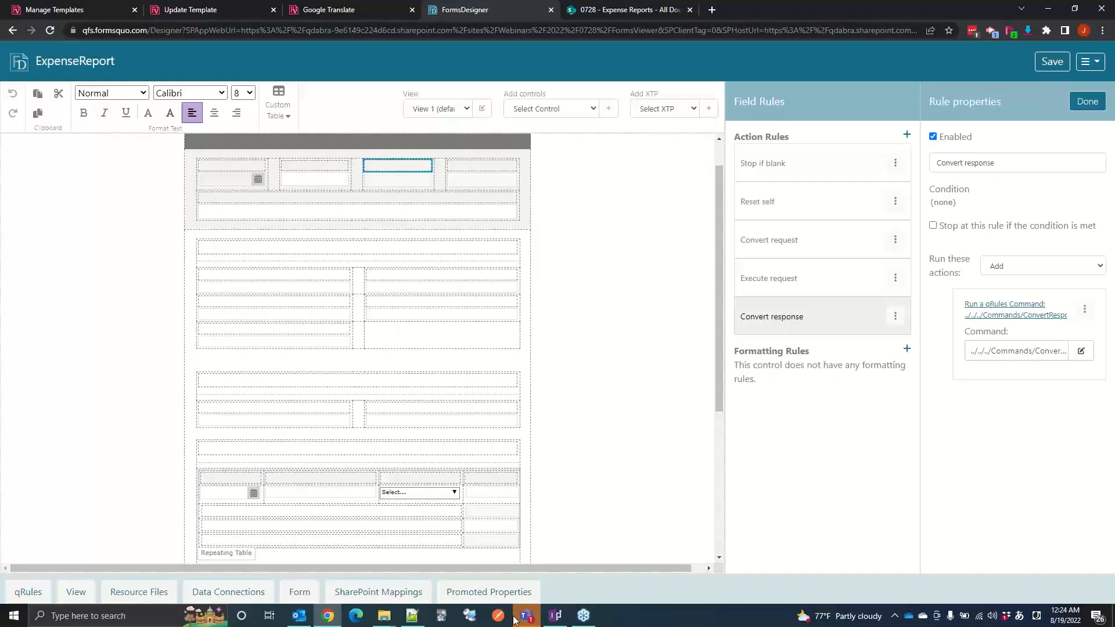
Step: Switch to Notepad++ and examine the JsonToXml command in ConvertResponse together with the translations structure in the Response section
left_click(412, 615)
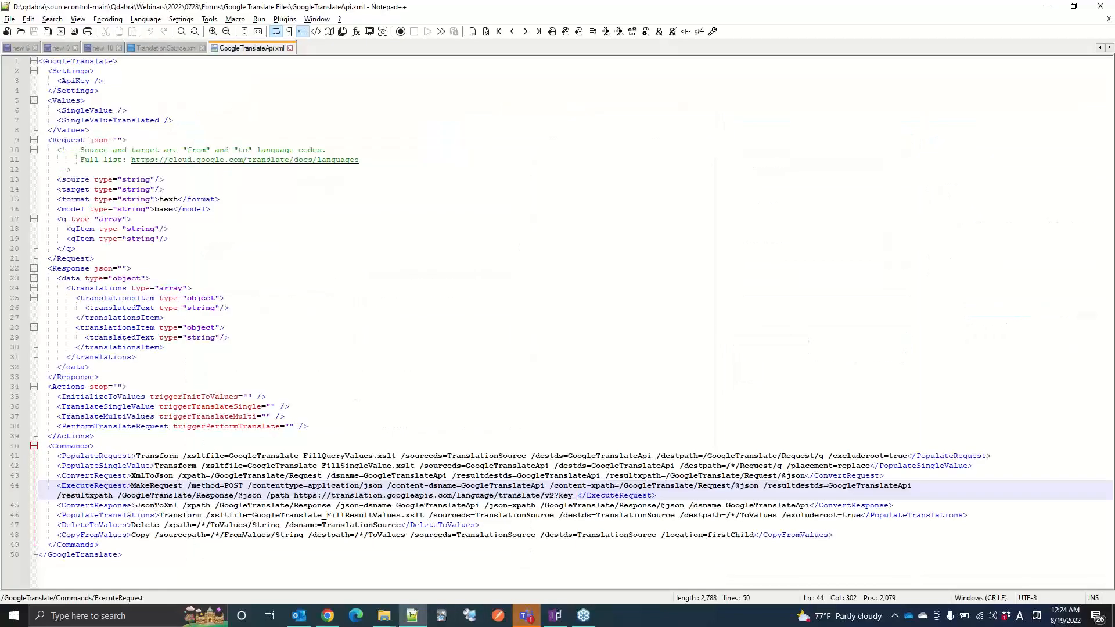
double_click(156, 504)
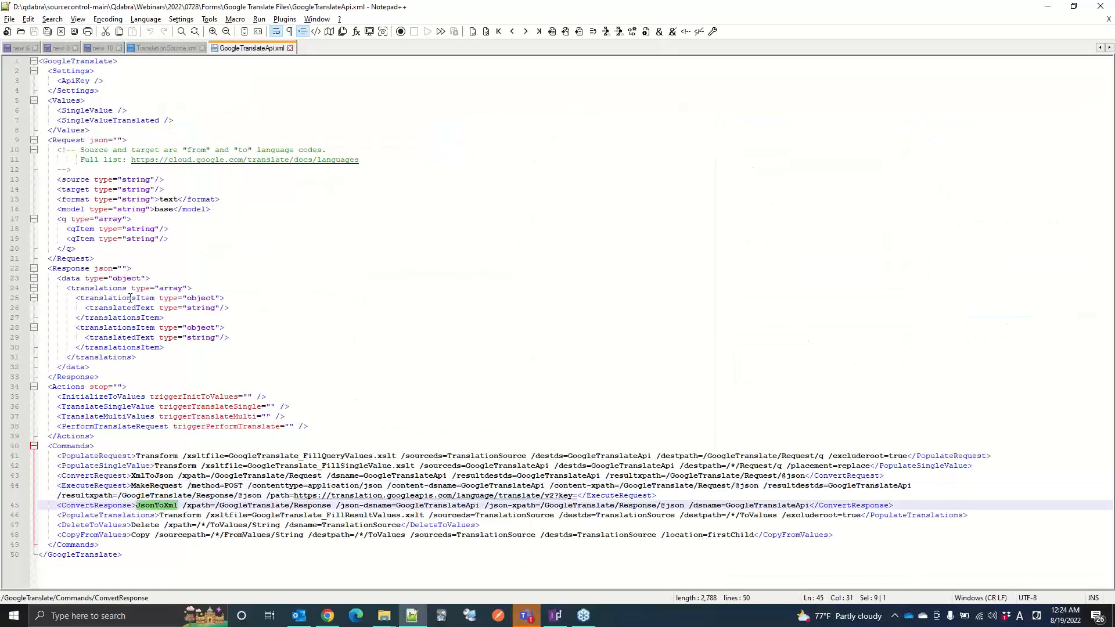
left_click_drag(99, 280, 173, 329)
mouse_move(114, 287)
left_mouse_down()
mouse_move(160, 328)
mouse_move(113, 278)
left_mouse_up()
left_click(201, 314)
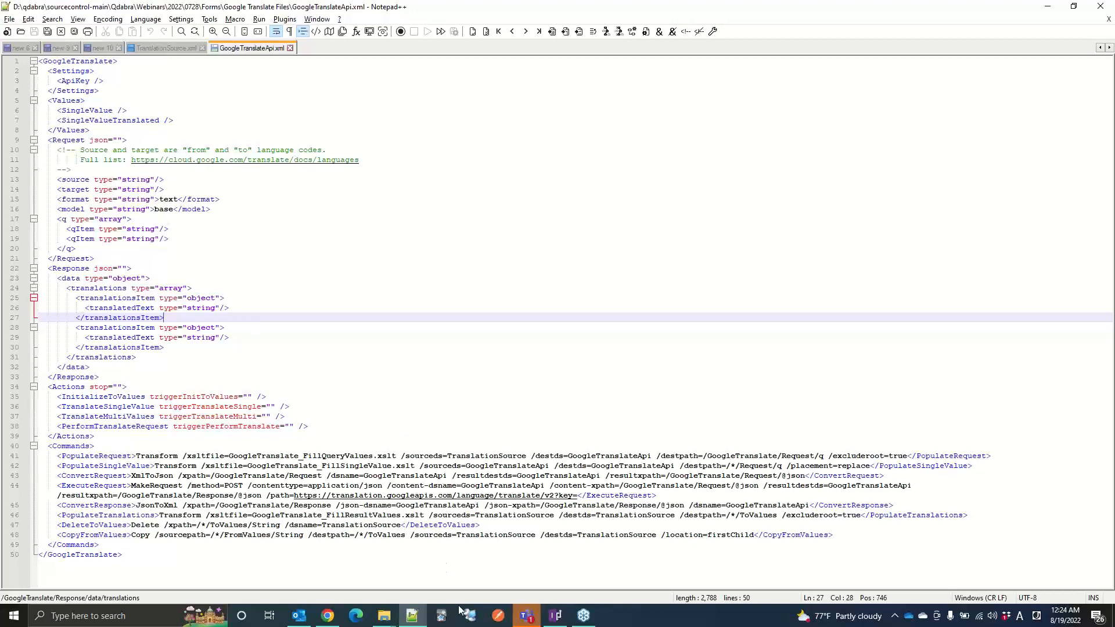
Step: Switch to FormsDesigner, open the rules of triggerTranslateMulti under TranslateMultiValues, and inspect the Reset self and Populate request rules
mouse_move(328, 615)
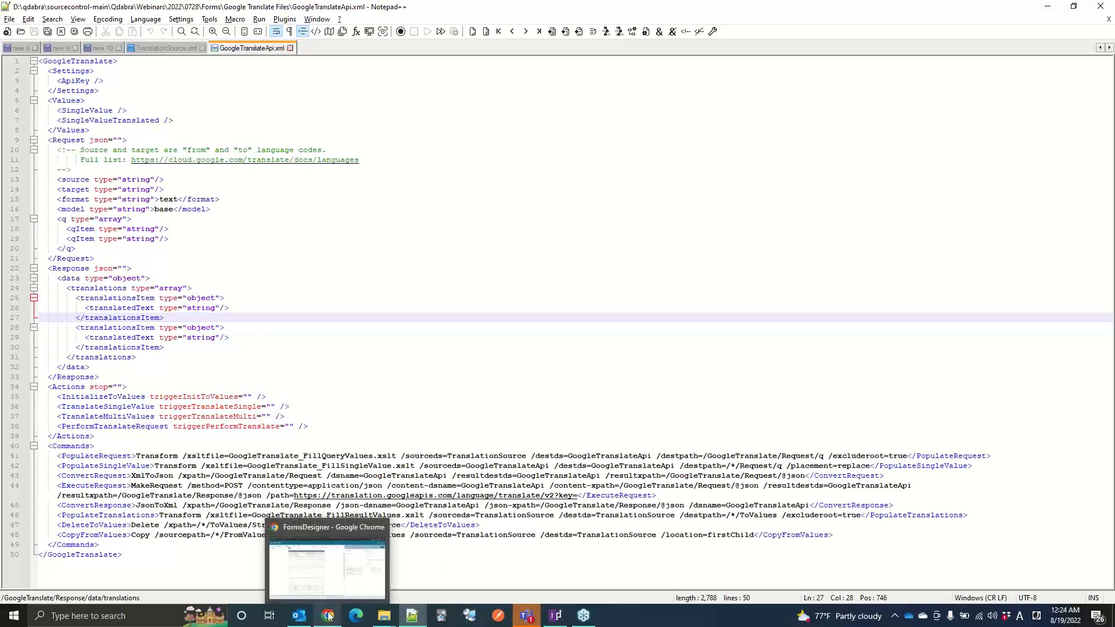
left_click(328, 616)
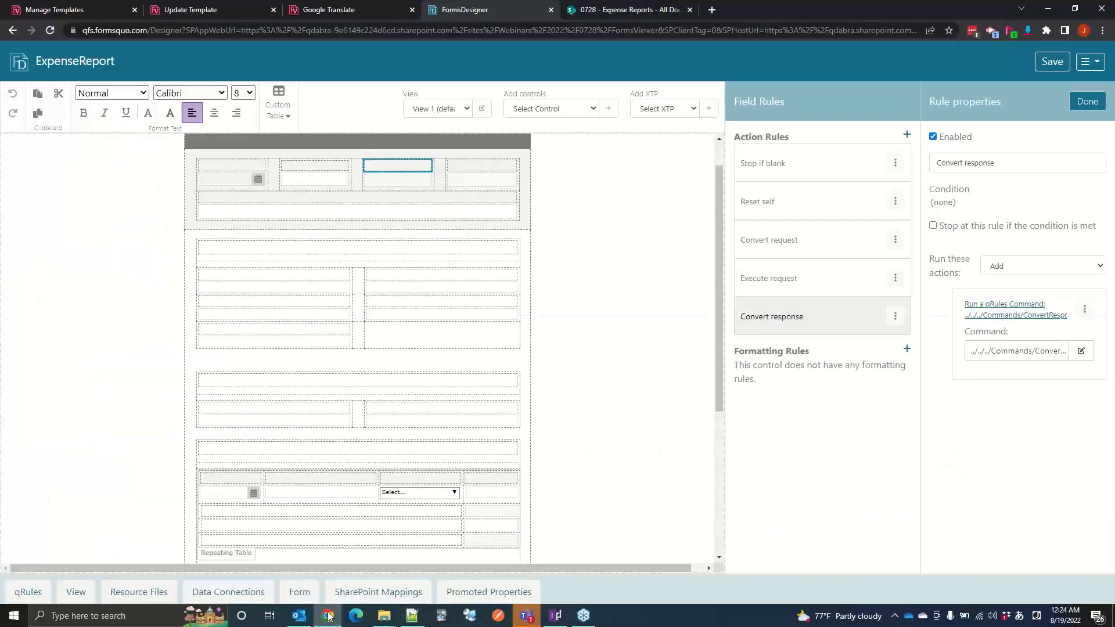
left_click(1071, 104)
left_click(759, 295)
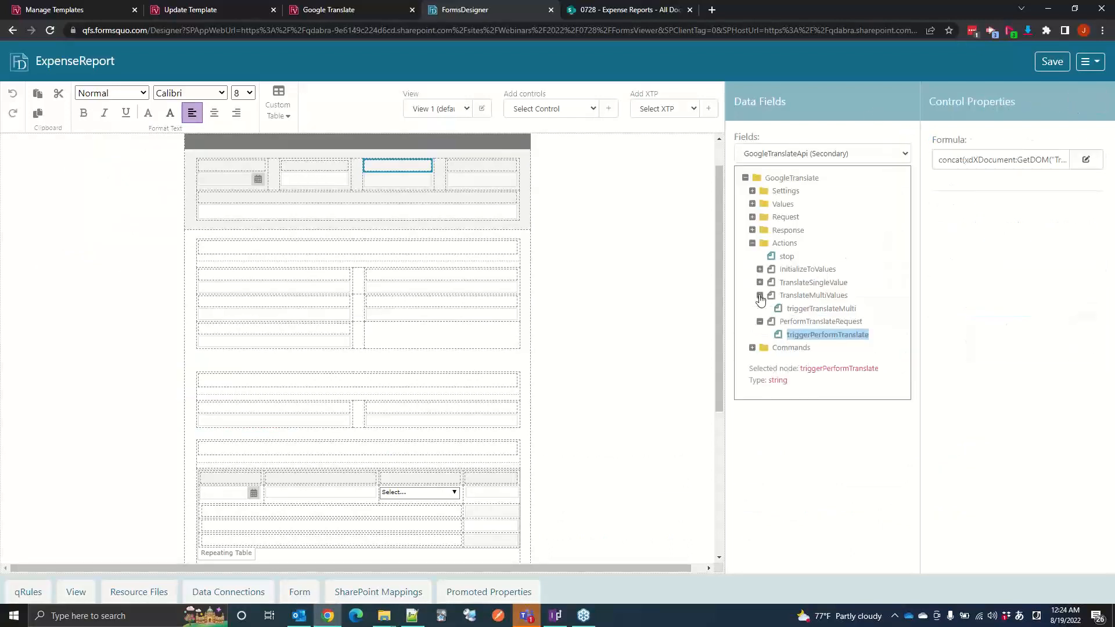
left_click(789, 309)
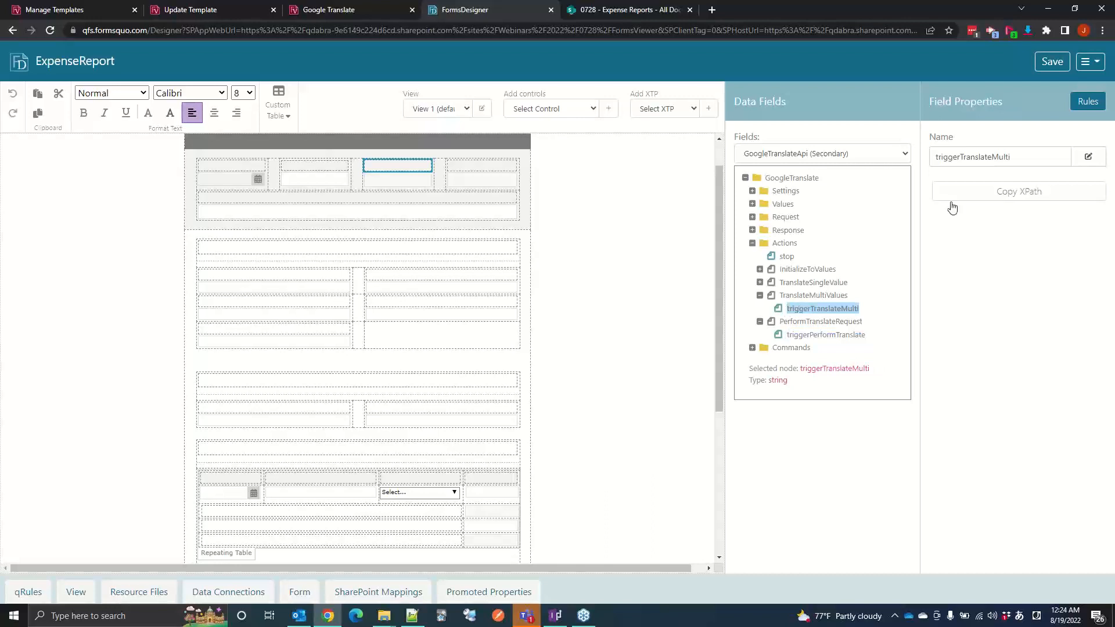
left_click(1087, 101)
left_click(808, 216)
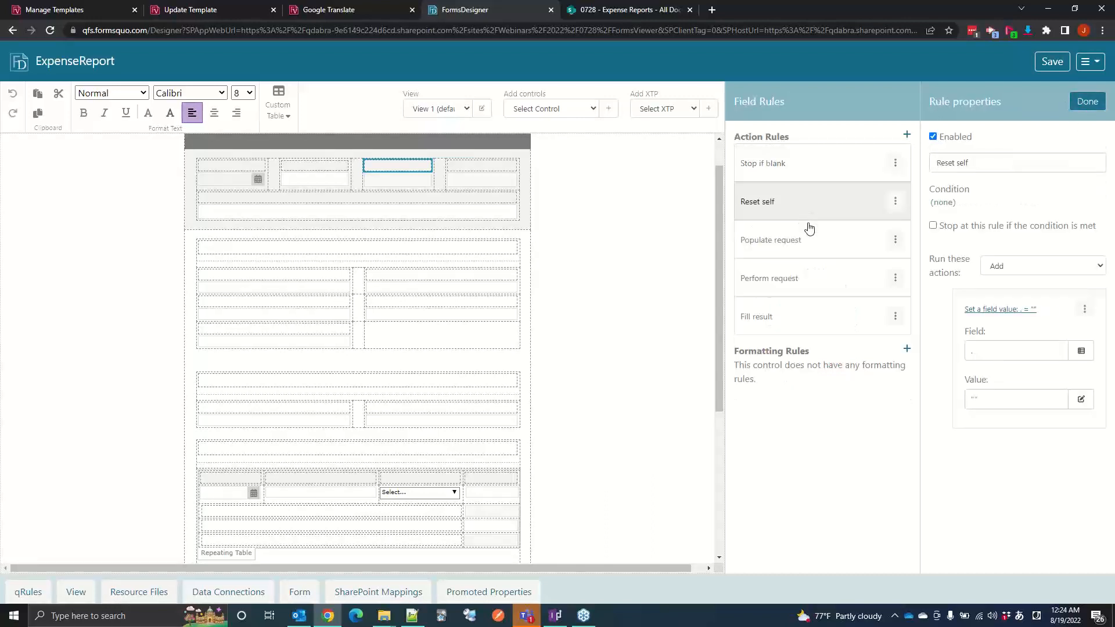
left_click(808, 241)
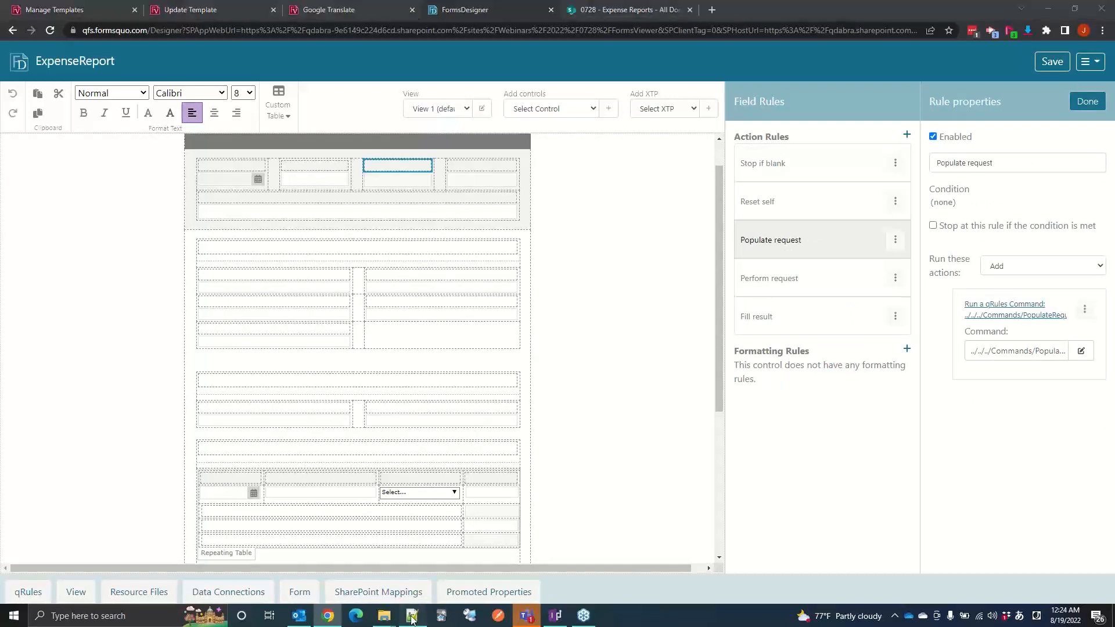
Step: Switch to Notepad++ and highlight all the String entries under FromValues in TranslationSource.xml
left_click(411, 615)
left_click(160, 49)
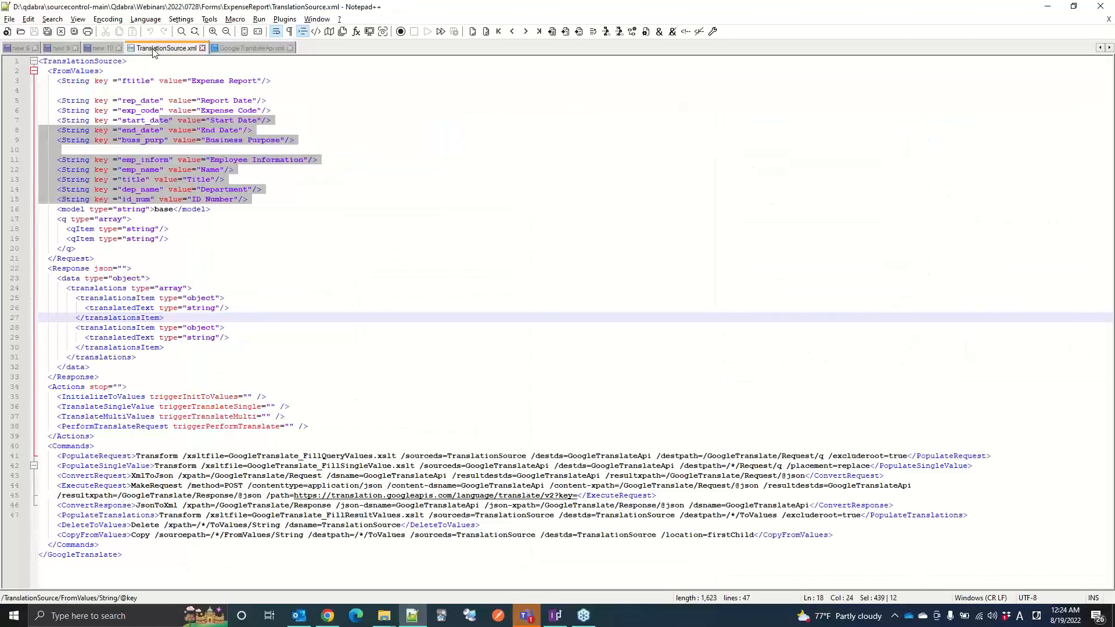
left_click_drag(58, 81, 290, 442)
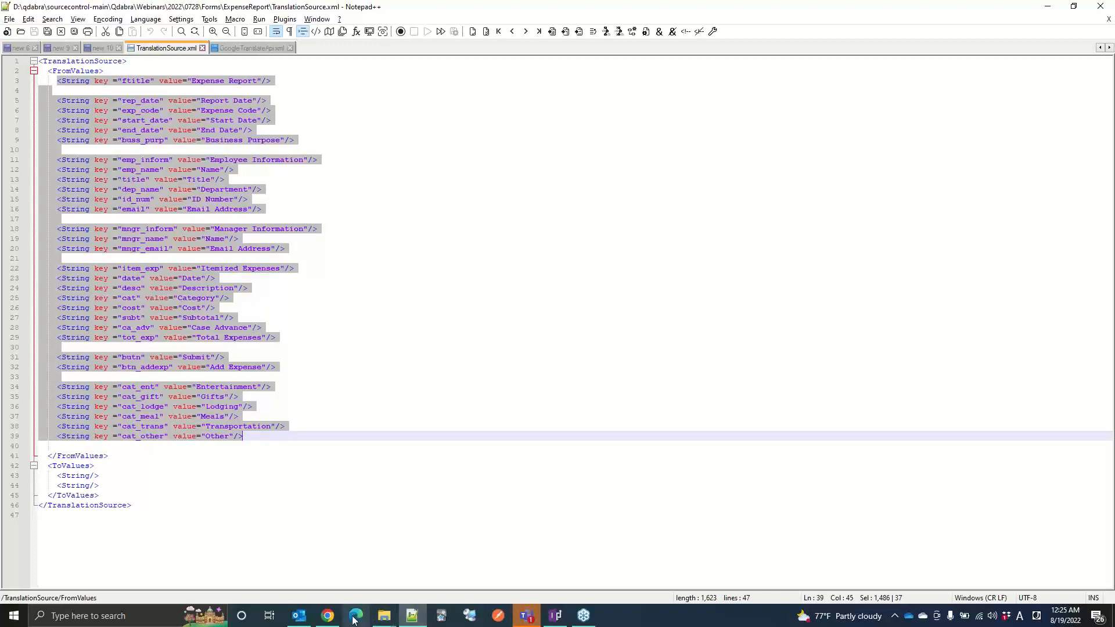
Step: Check the Populate request rule in FormsDesigner, and examine the PopulateRequest Transform command in GoogleTranslateApi.xml in Notepad++
left_click(327, 615)
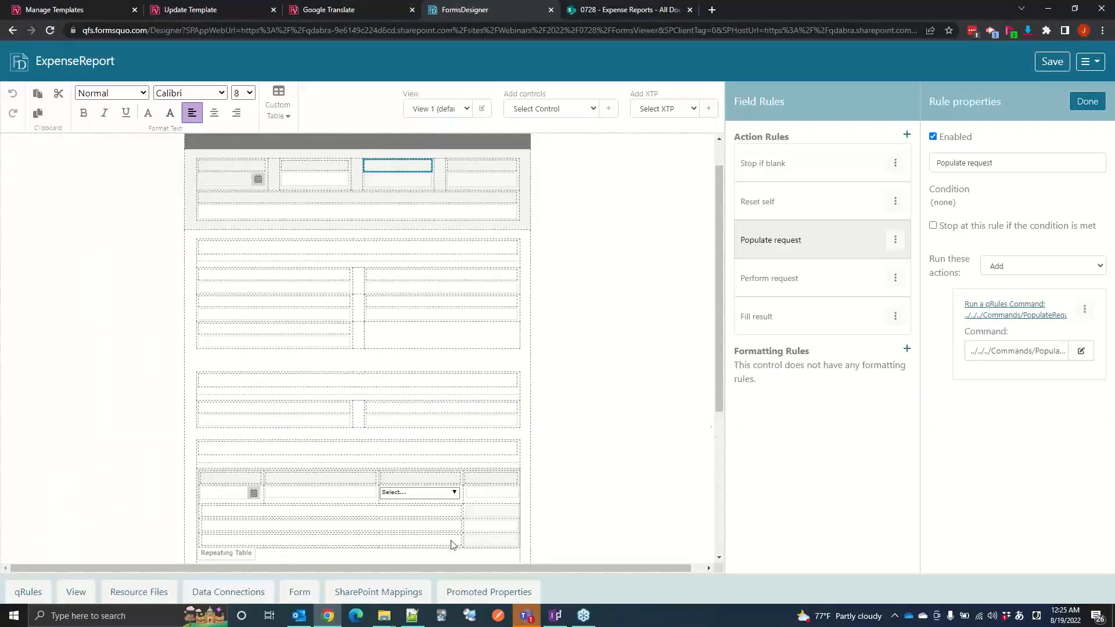
left_click(409, 617)
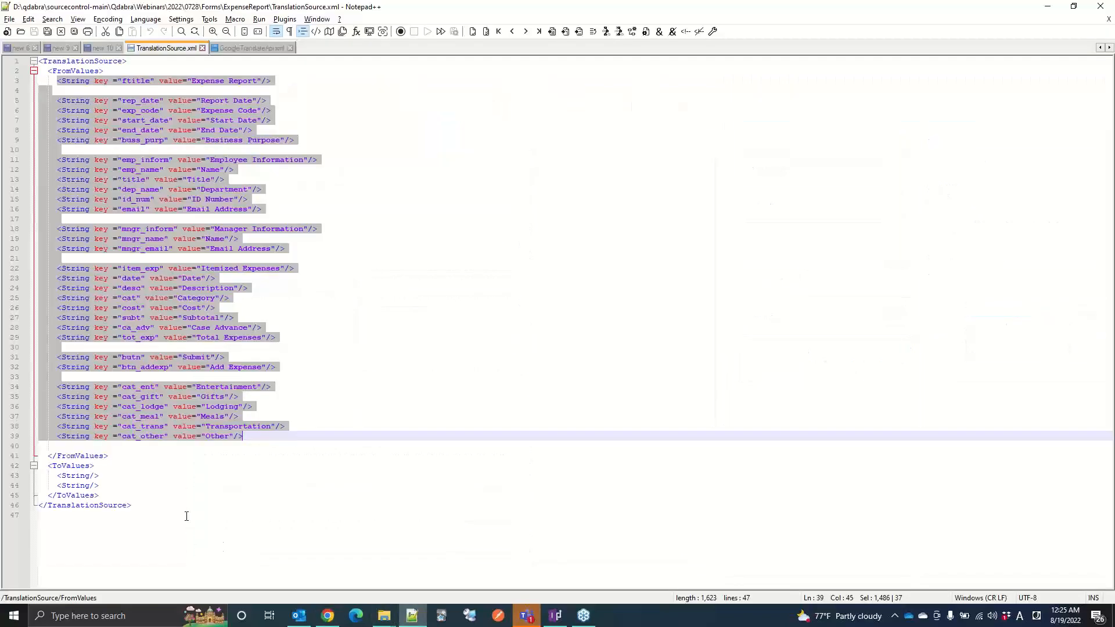
left_click(269, 50)
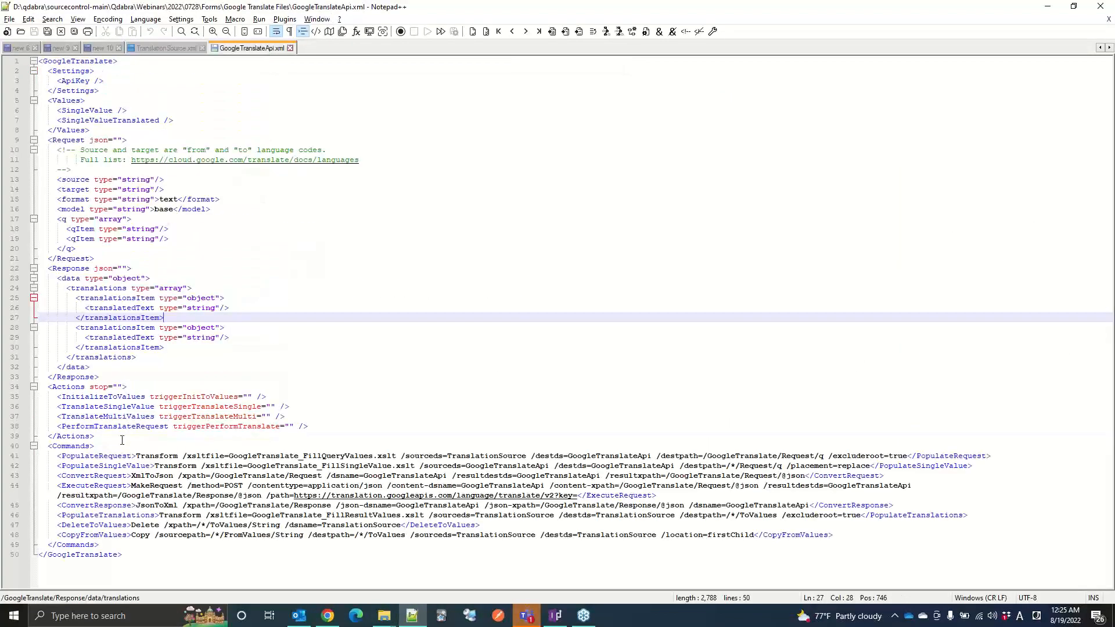
double_click(94, 457)
left_click(153, 456)
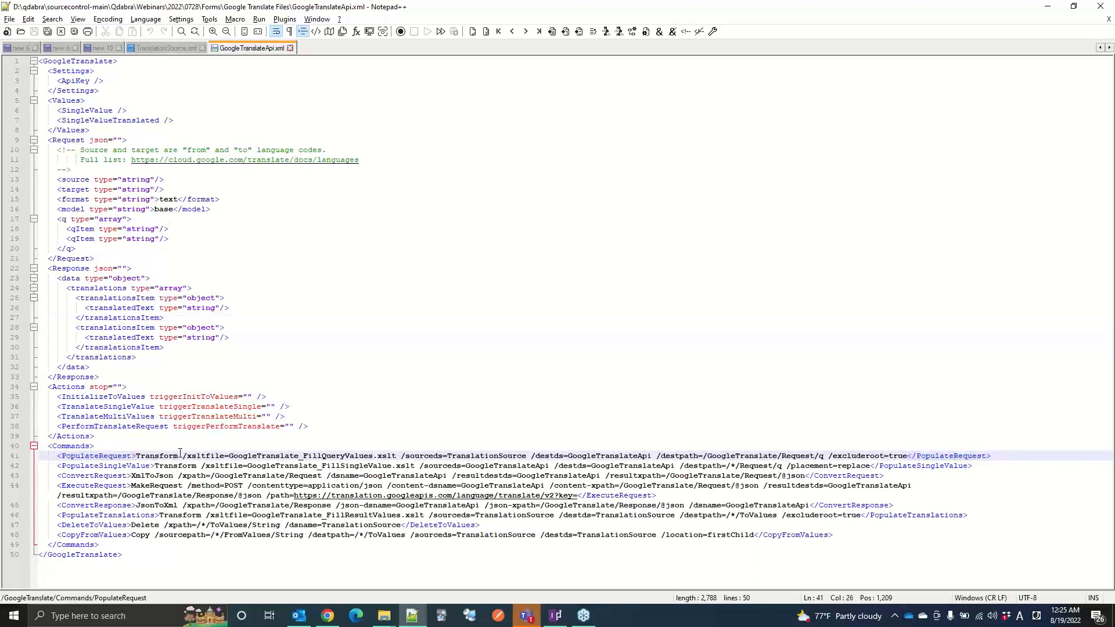
Step: Compare the ftitle String entry in TranslationSource.xml with the qItem elements in the Request section of GoogleTranslateApi.xml, highlighting both qItem lines
left_click(168, 49)
left_click(73, 84)
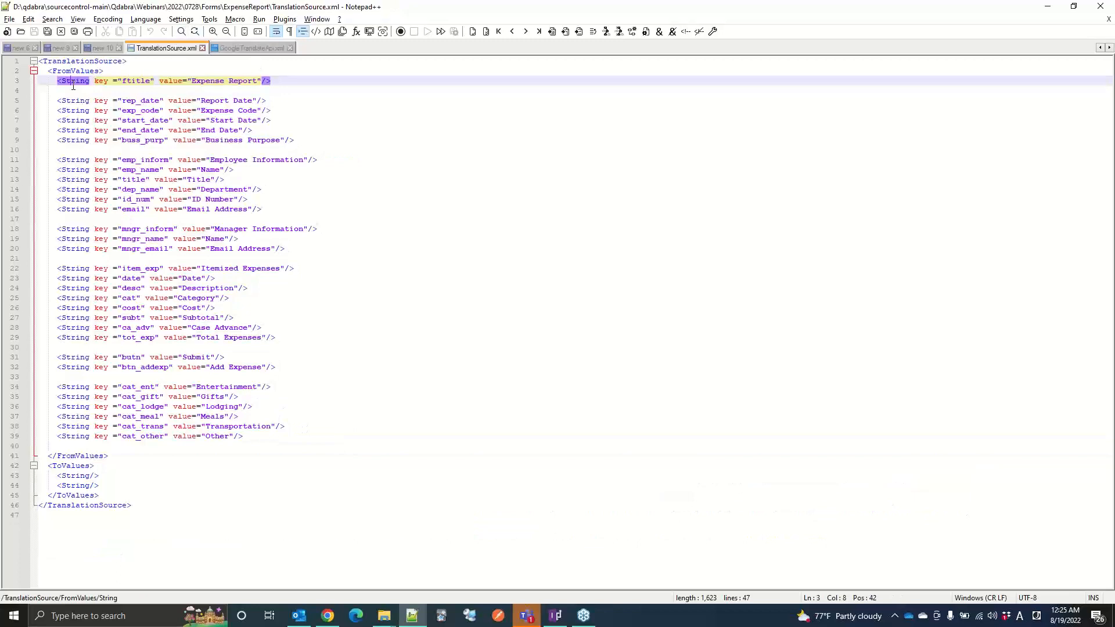
left_click(260, 48)
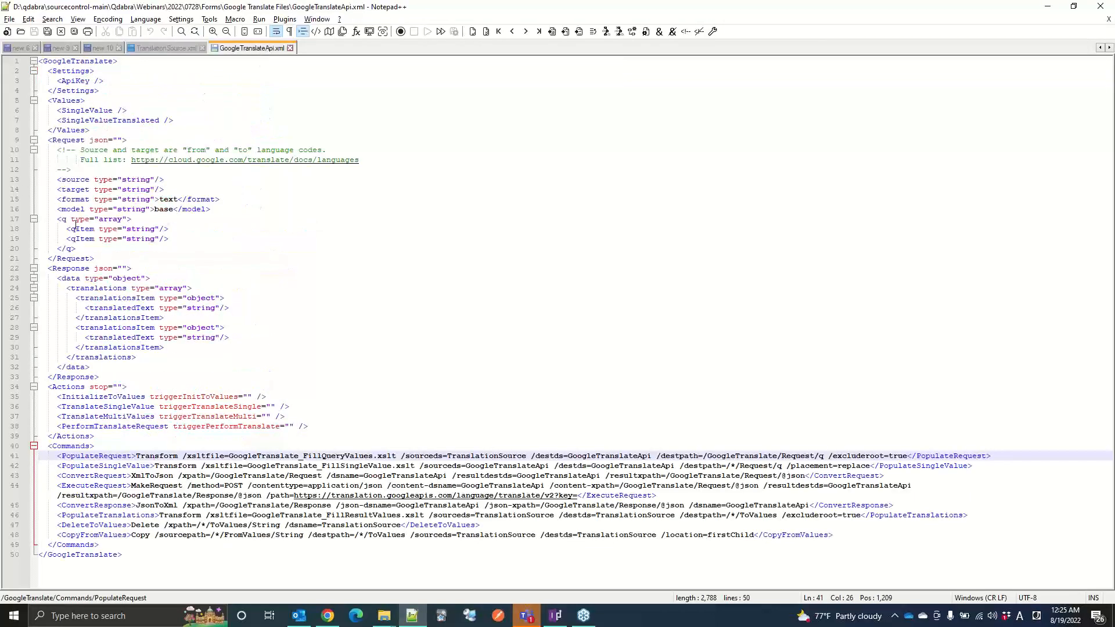
left_click_drag(72, 228, 199, 237)
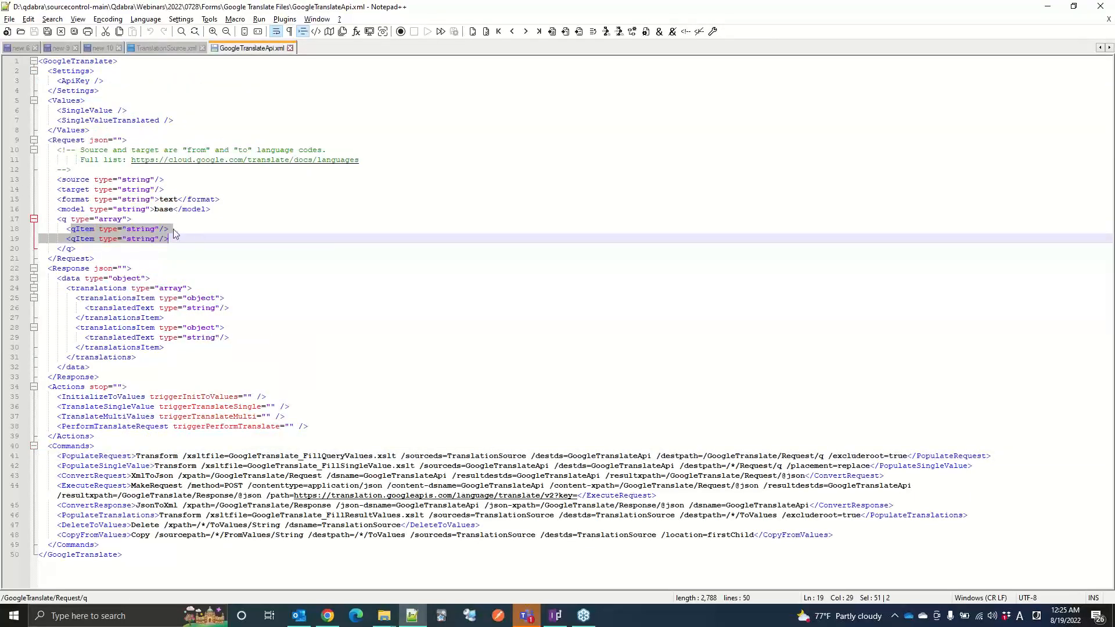
Step: Switch to FormsDesigner and inspect the Perform request and Fill result rules of triggerTranslateMulti
left_click(321, 623)
left_click(839, 278)
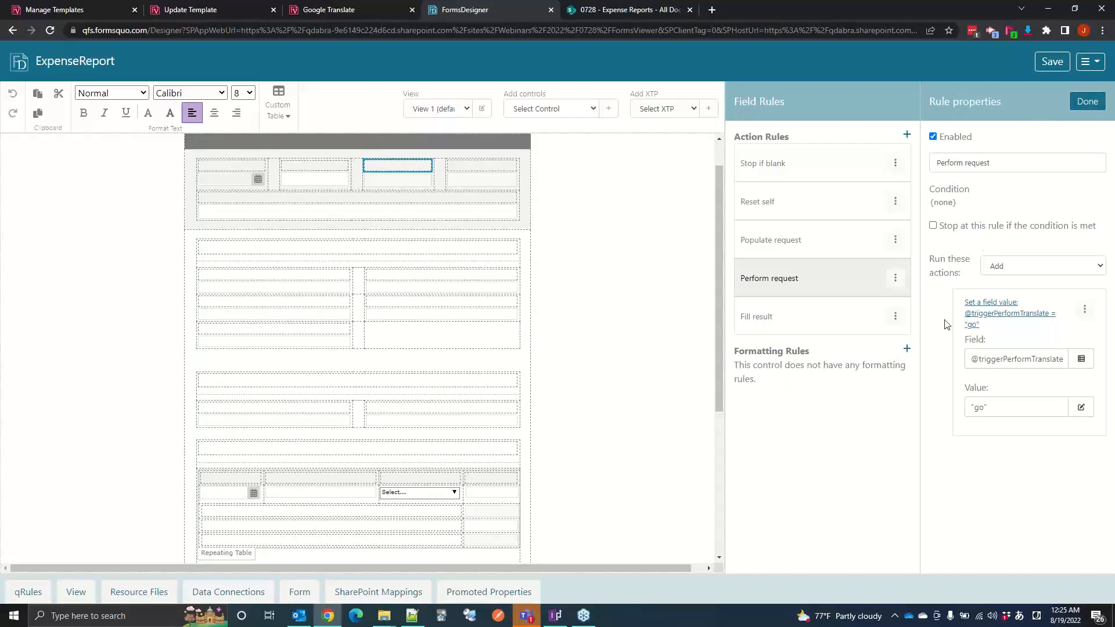
left_click(830, 326)
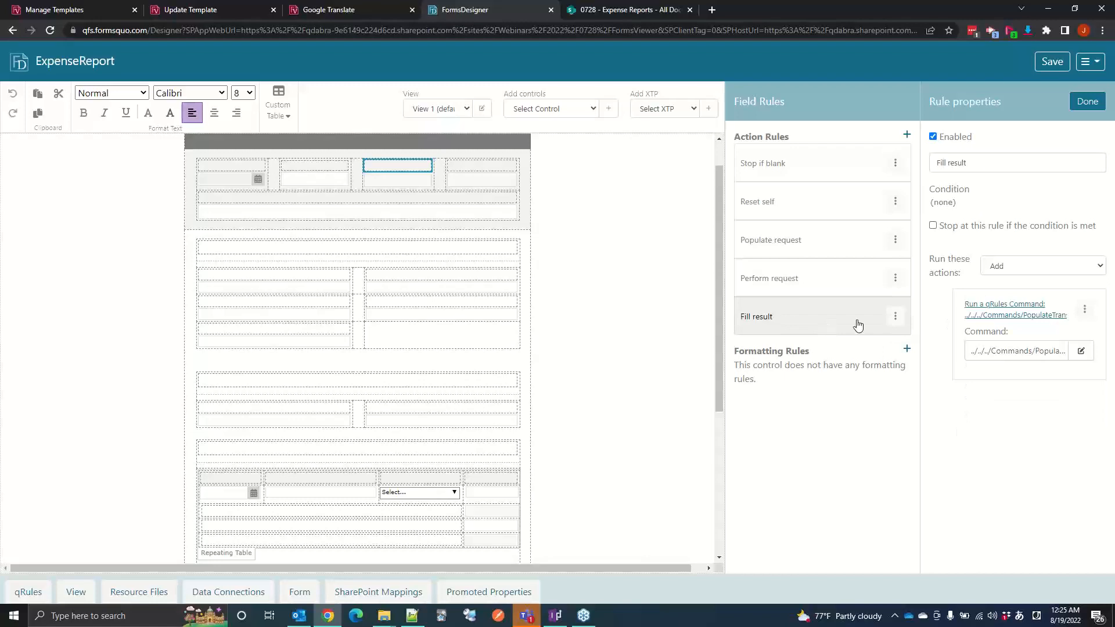
Step: Switch to Notepad++ and highlight the translationsItem blocks in the API response, plus the String placeholders under ToValues in TranslationSource.xml
left_click(412, 616)
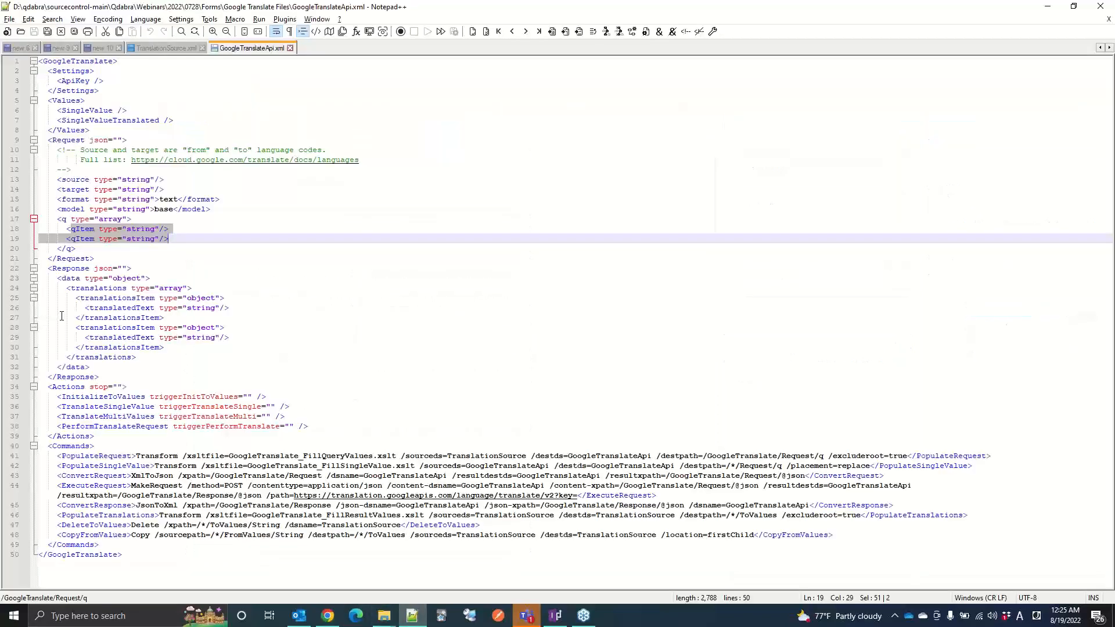
left_click_drag(64, 300, 177, 337)
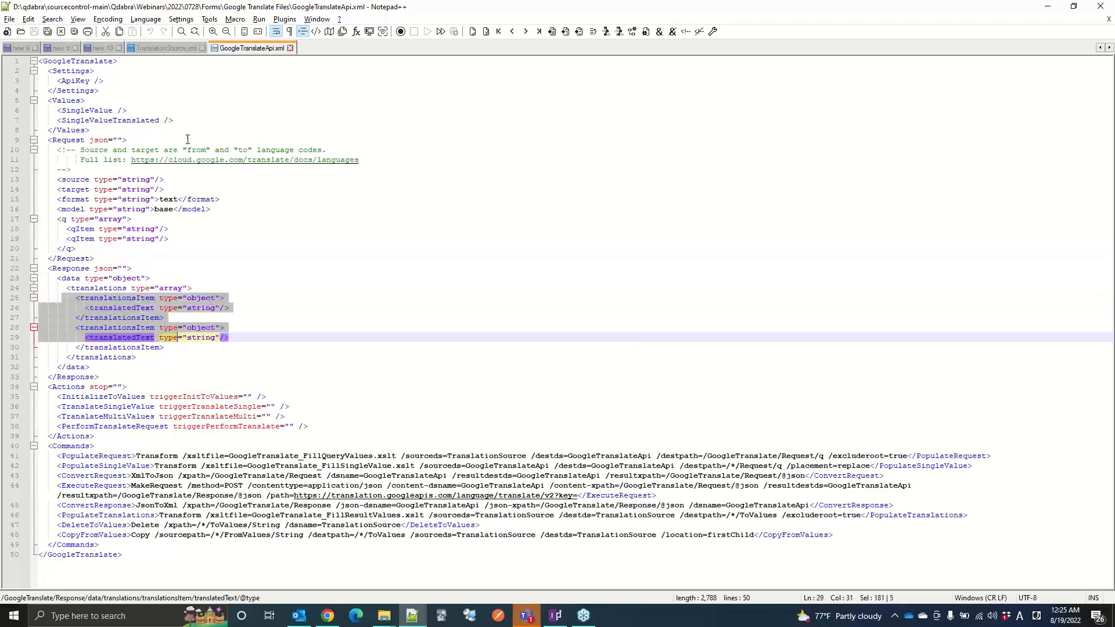
left_click(162, 47)
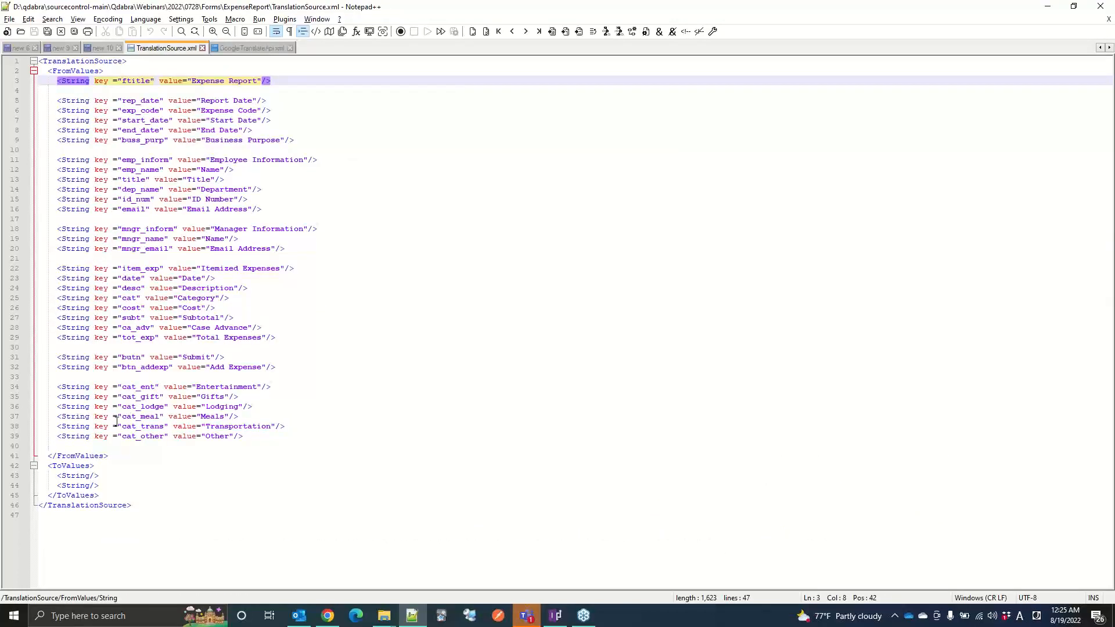
left_click_drag(60, 475, 133, 485)
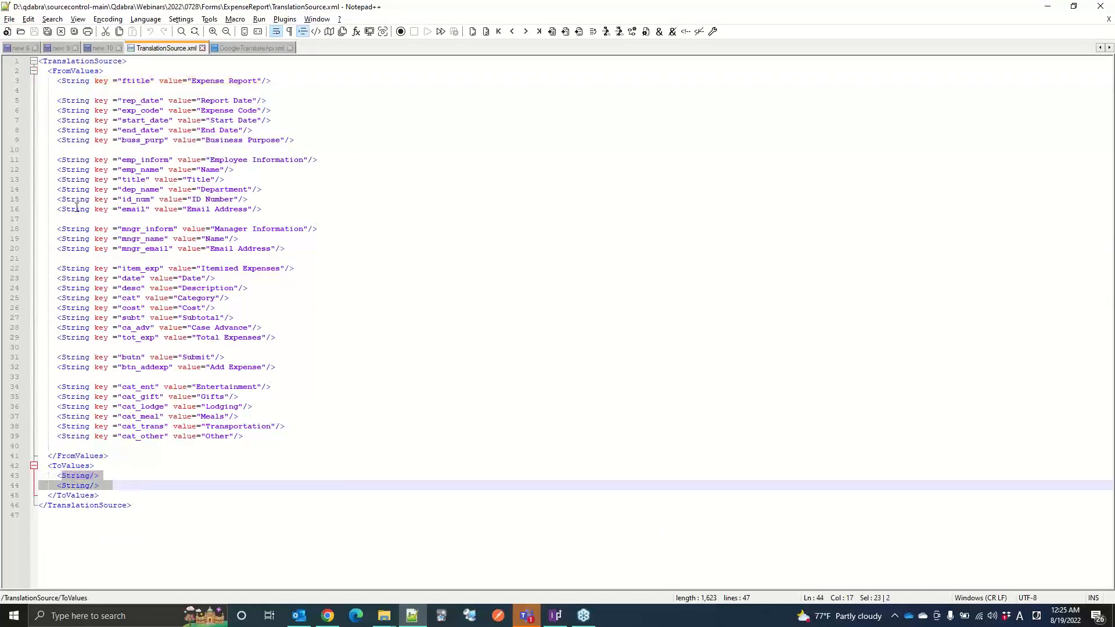
Step: Highlight the title to email entries under FromValues, examine the dep_name key, and compare them with the response structure in GoogleTranslateApi.xml
left_click_drag(80, 179, 117, 209)
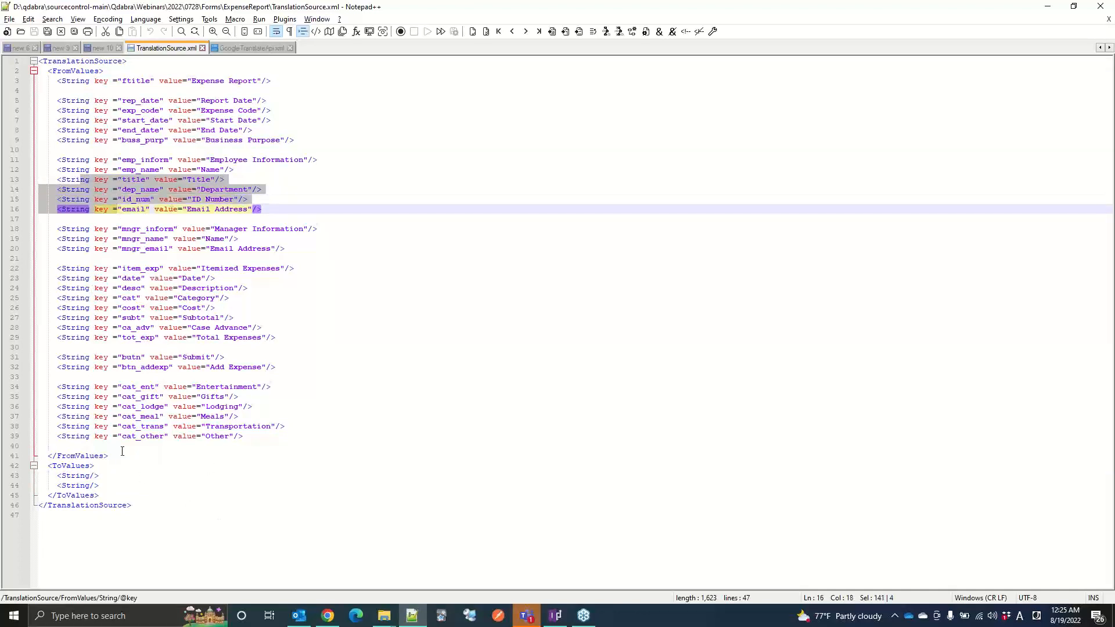
left_click(137, 190)
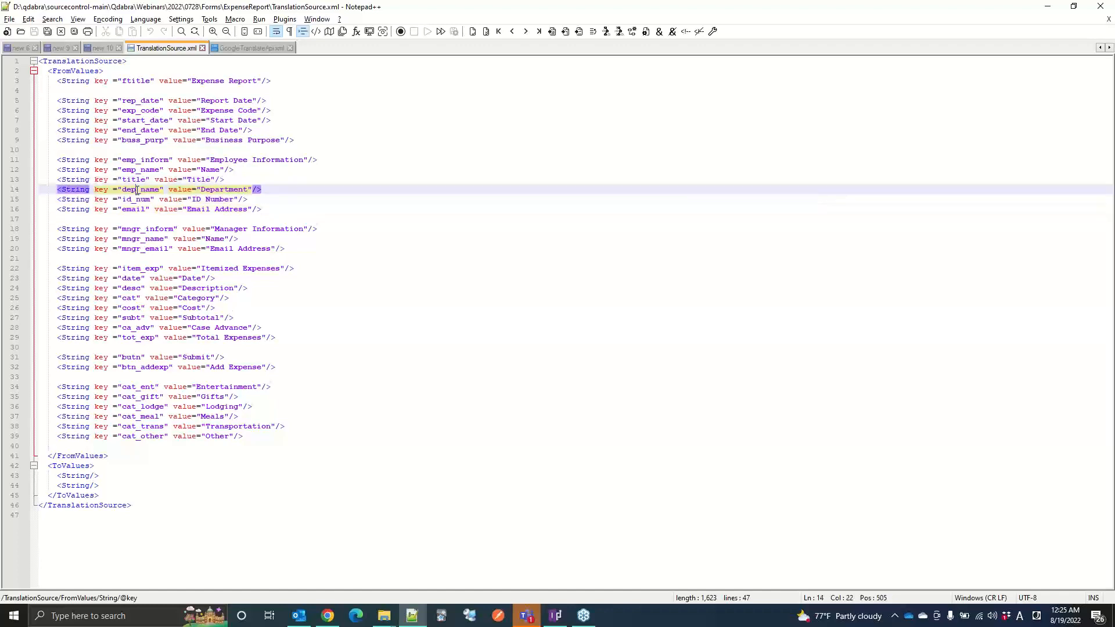
left_click(244, 48)
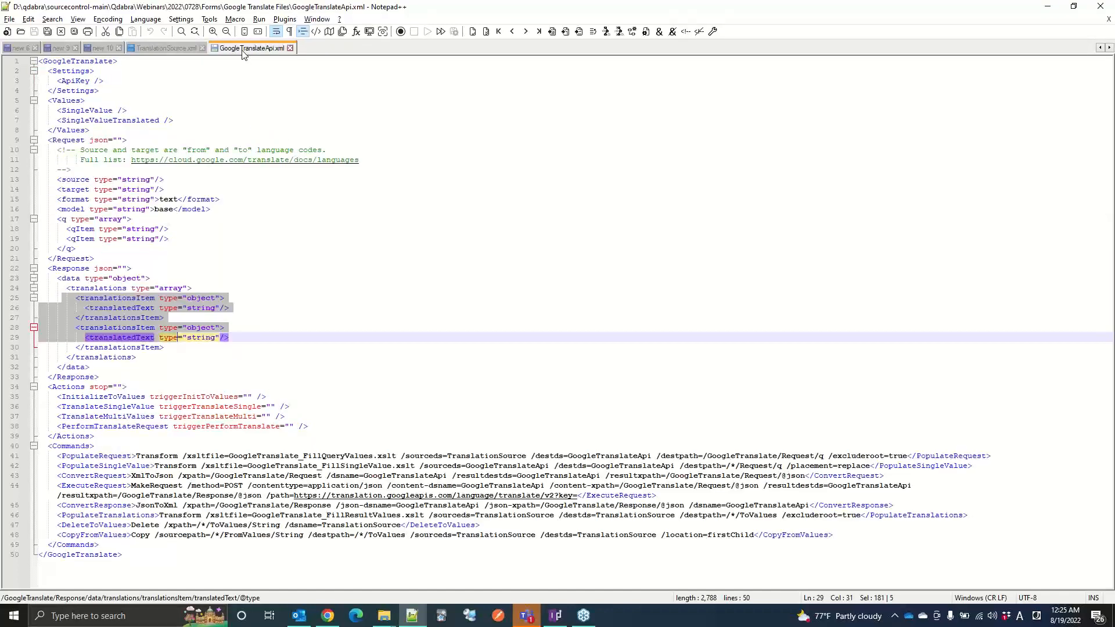
left_click(159, 47)
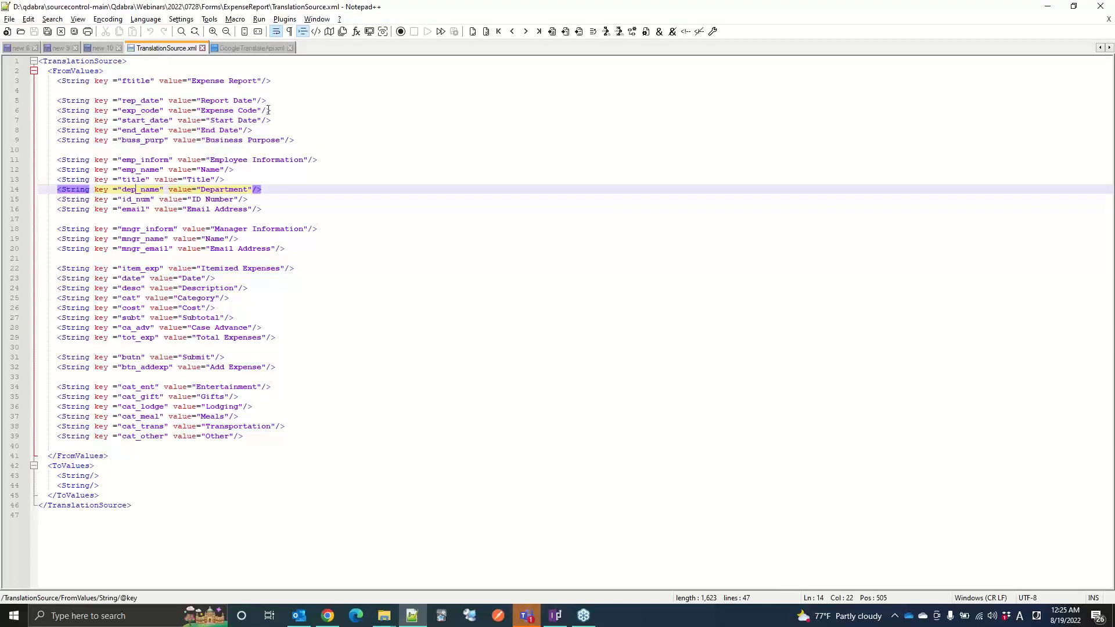
Step: Switch to FormsDesigner, open the rules of triggerTranslateSingle under TranslateSingleValue, and inspect the Populate request rule, glancing back at Notepad++
left_click(327, 615)
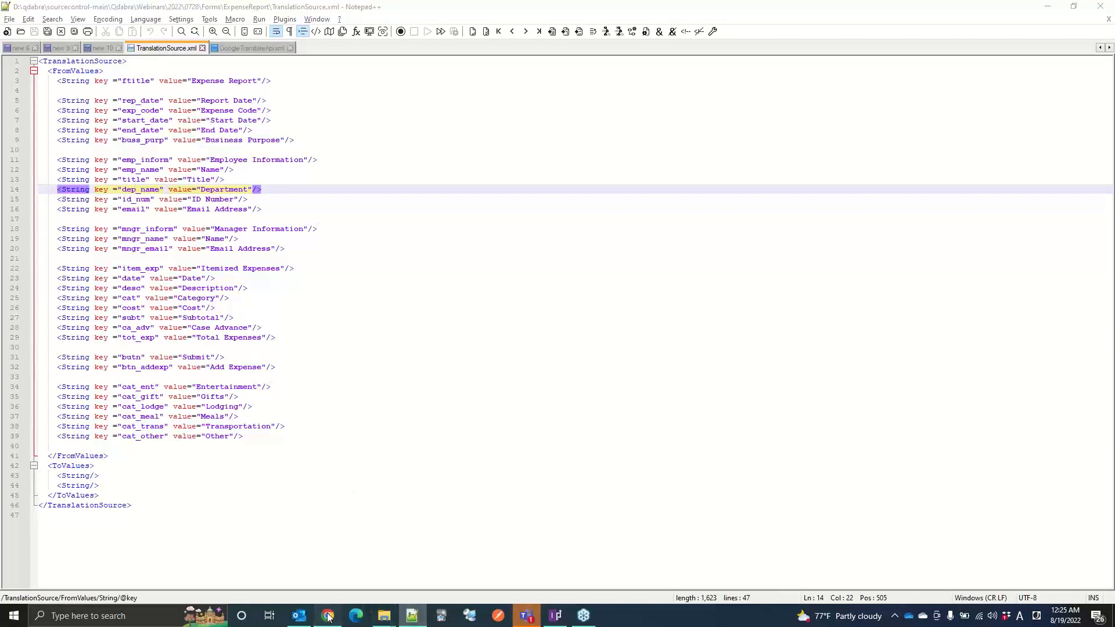
left_click(1086, 101)
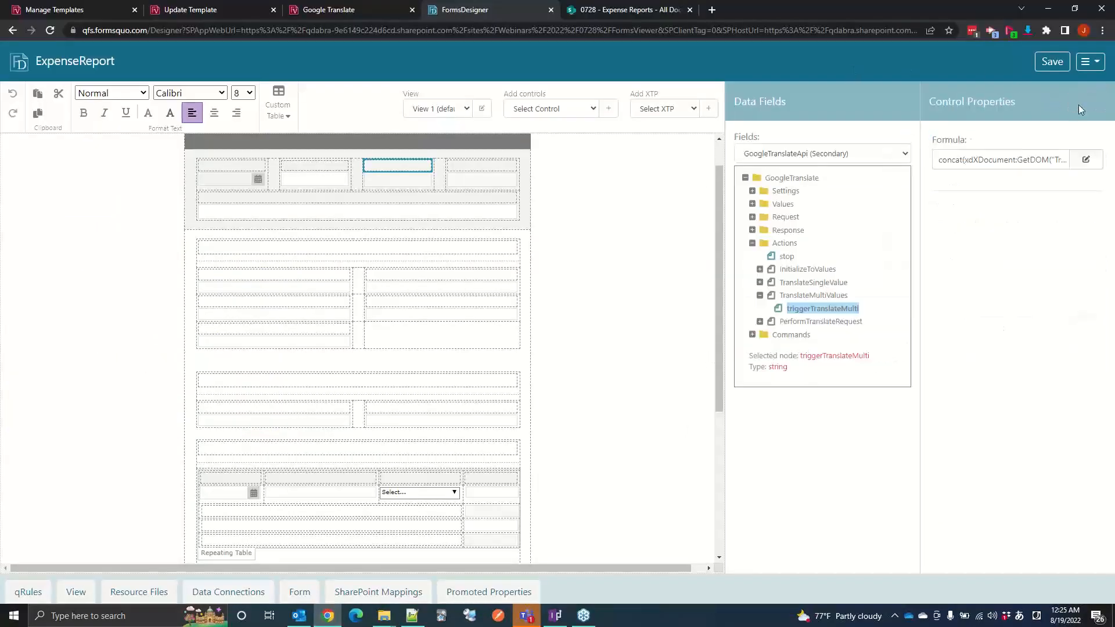
left_click(760, 283)
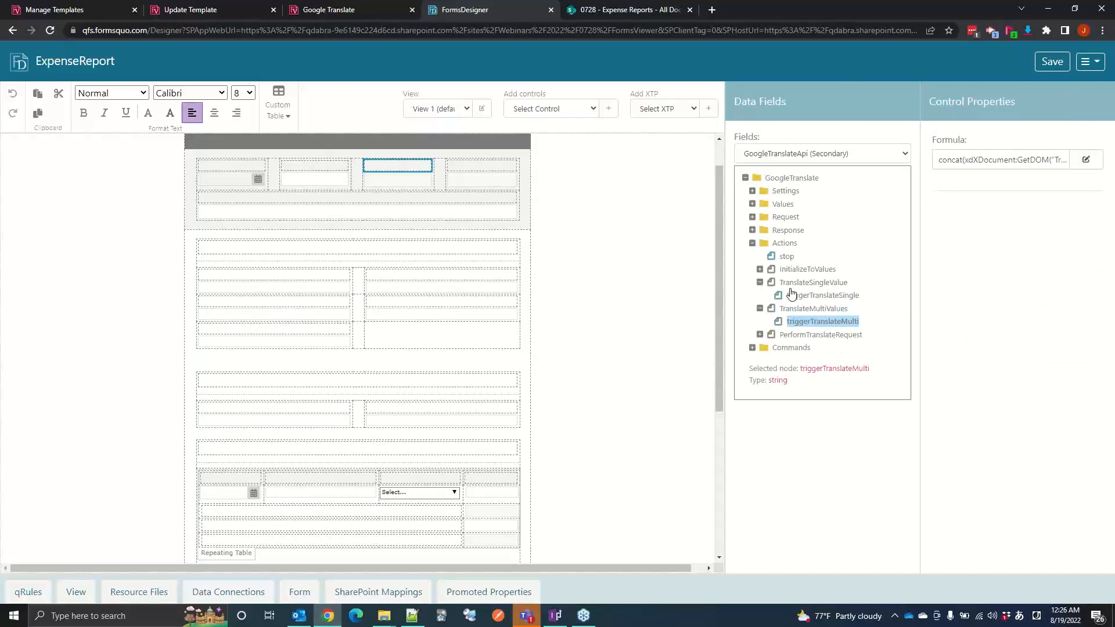
left_click(799, 295)
left_click(1085, 101)
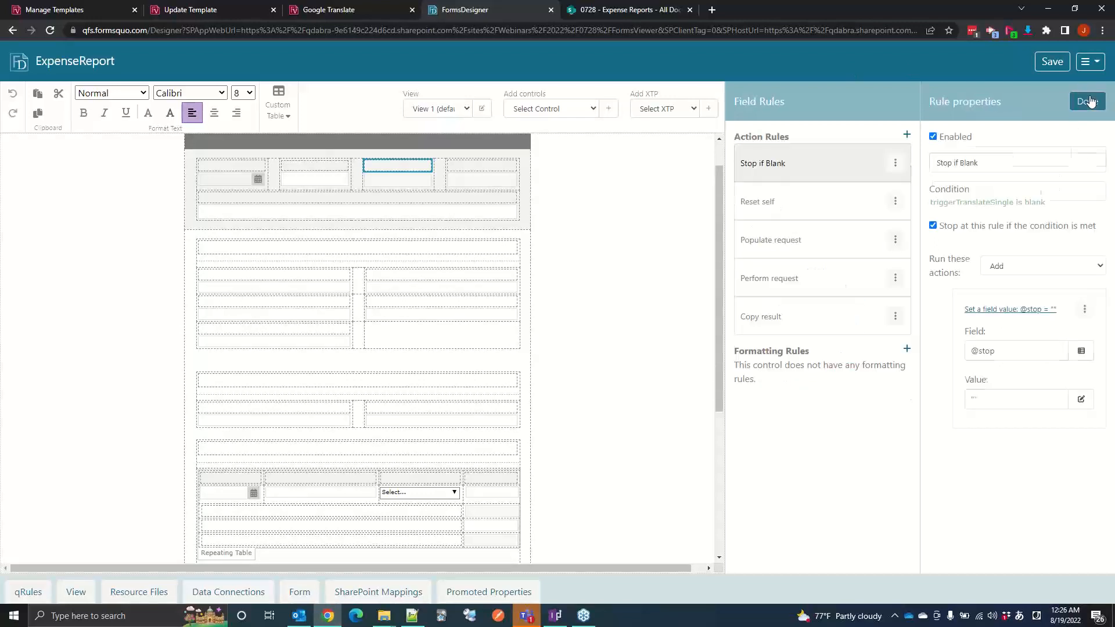
left_click(788, 256)
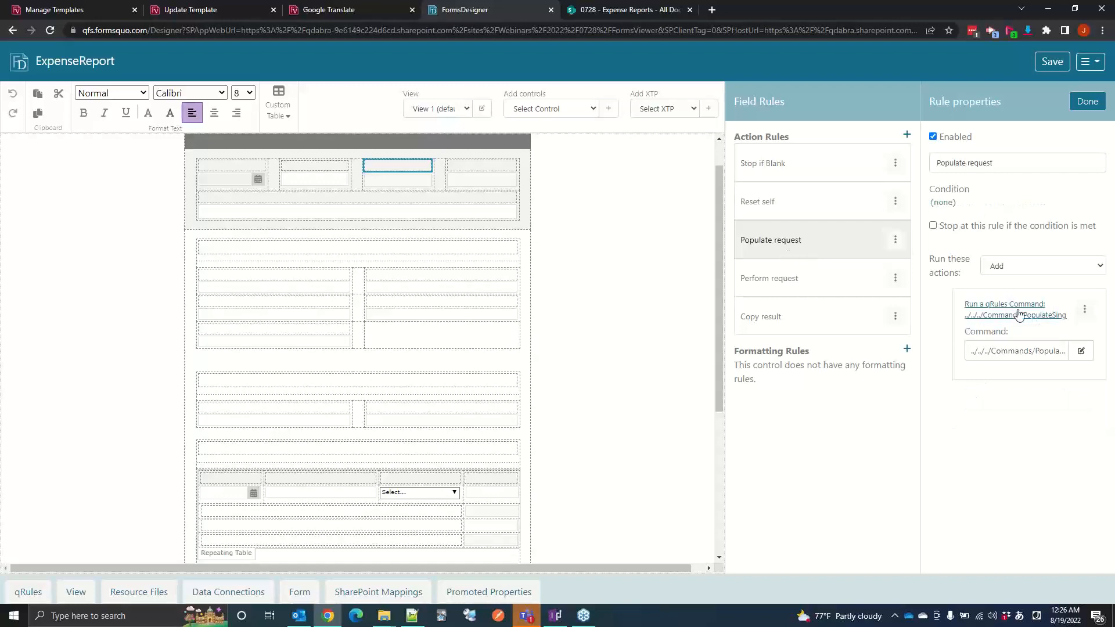
left_click(412, 615)
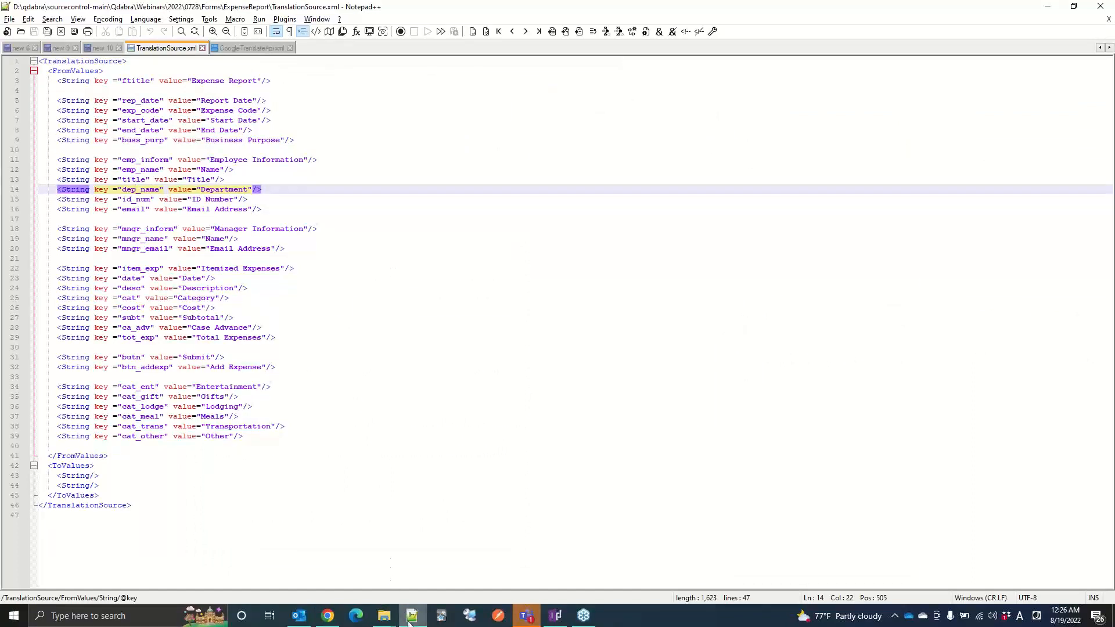
left_click(329, 617)
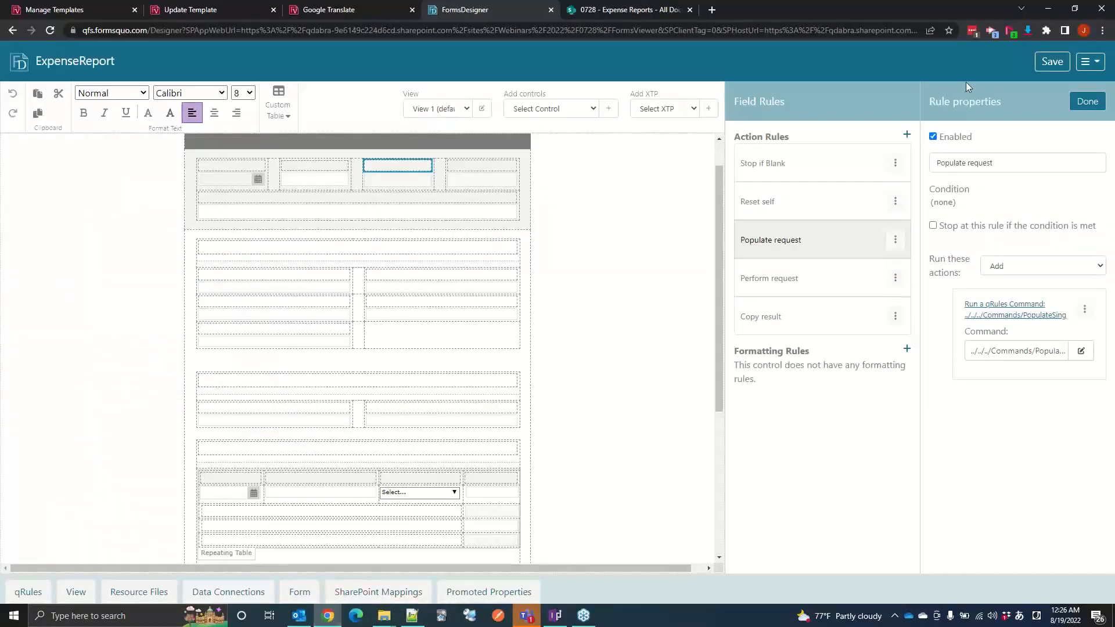
Step: Close the triggerTranslateSingle rules, show the Main data source, and open the rules of the English attribute under purpose
scroll(534, 199, "down", 4)
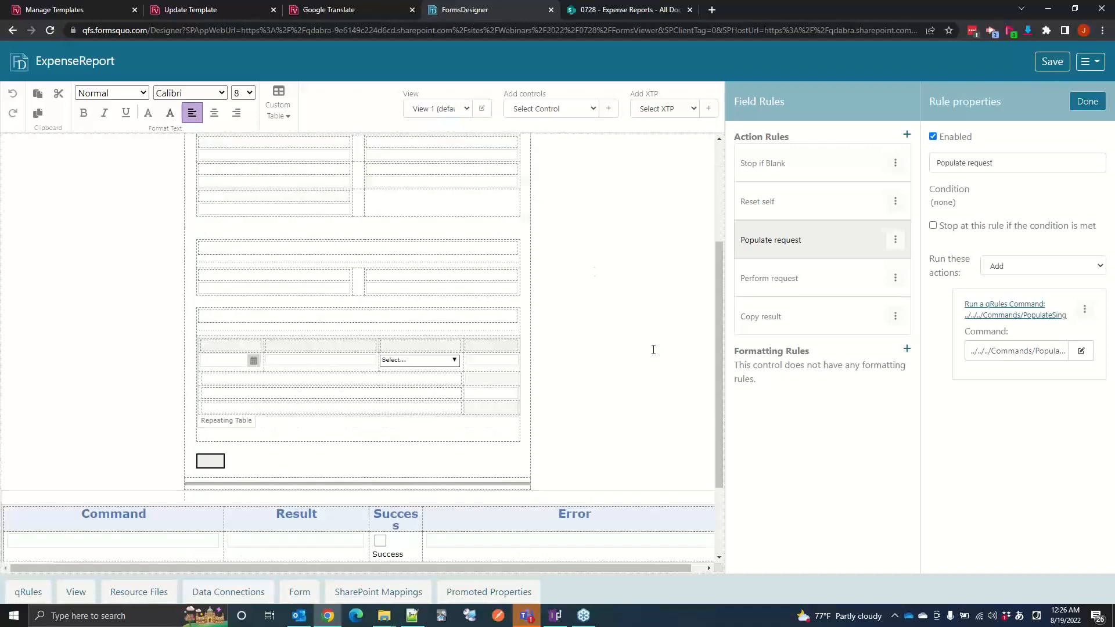
scroll(442, 359, "up", 5)
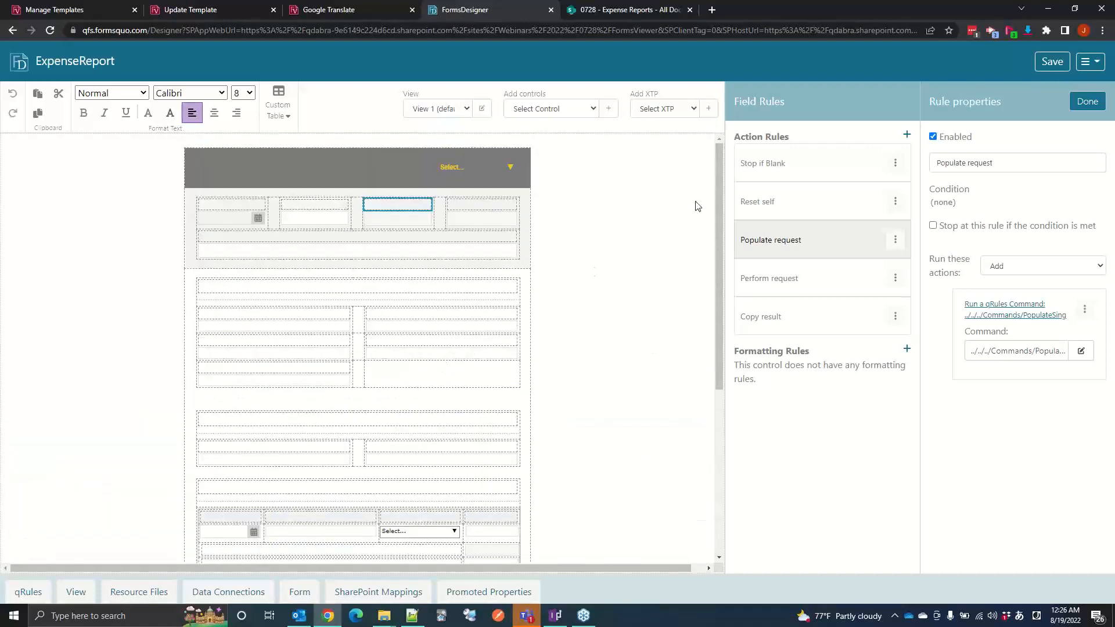
left_click(1080, 103)
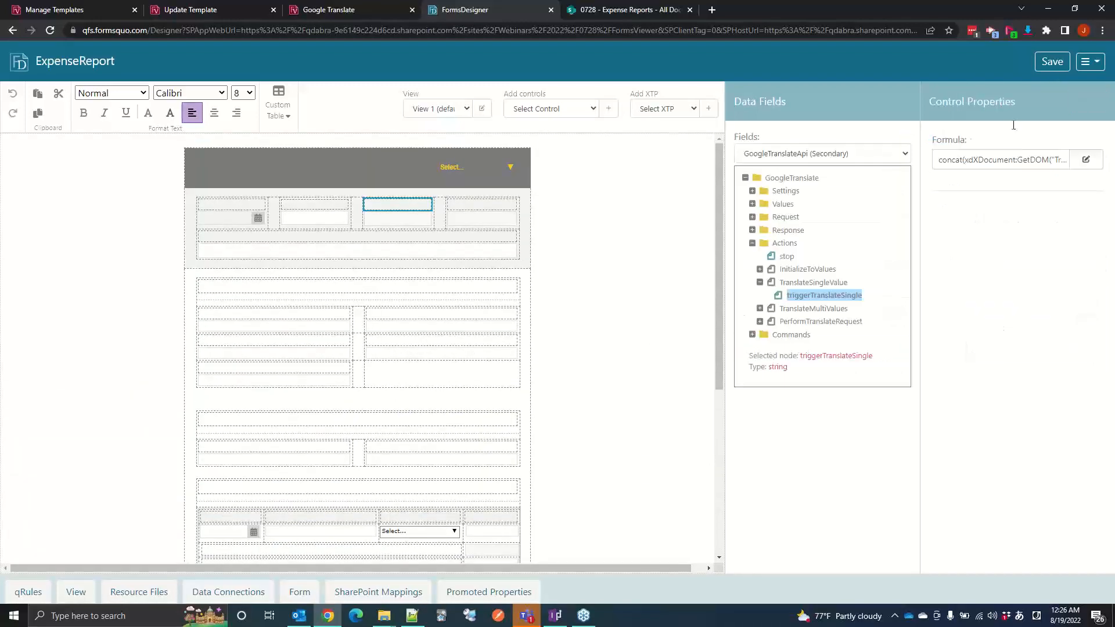
left_click(813, 154)
left_click(812, 164)
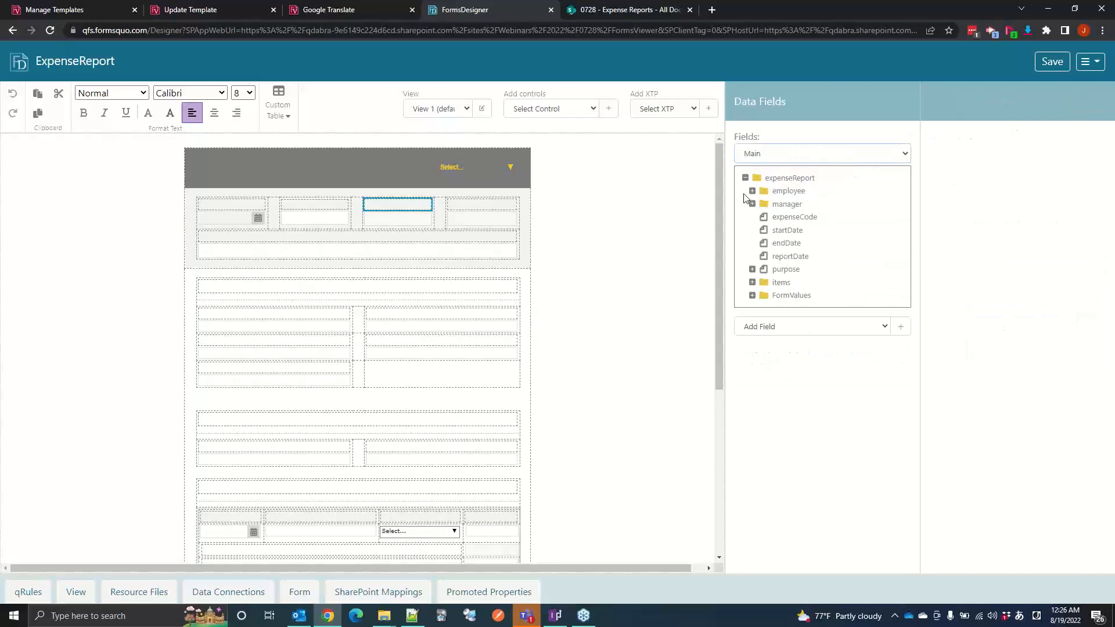
left_click_drag(760, 268, 764, 278)
left_click(753, 270)
left_click(752, 270)
left_click(752, 270)
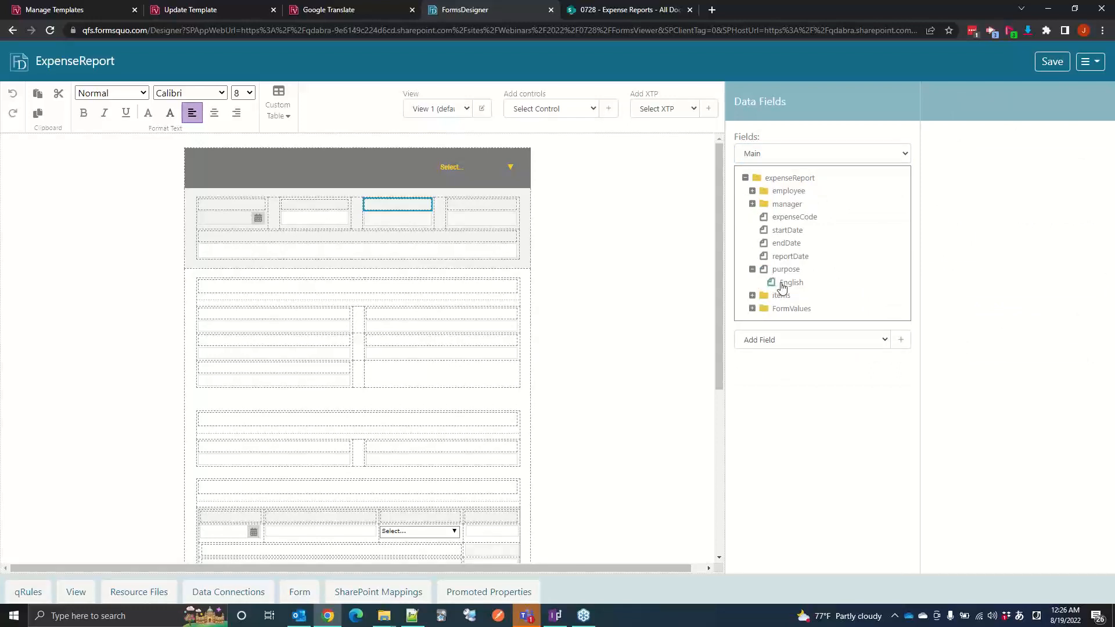
left_click(782, 284)
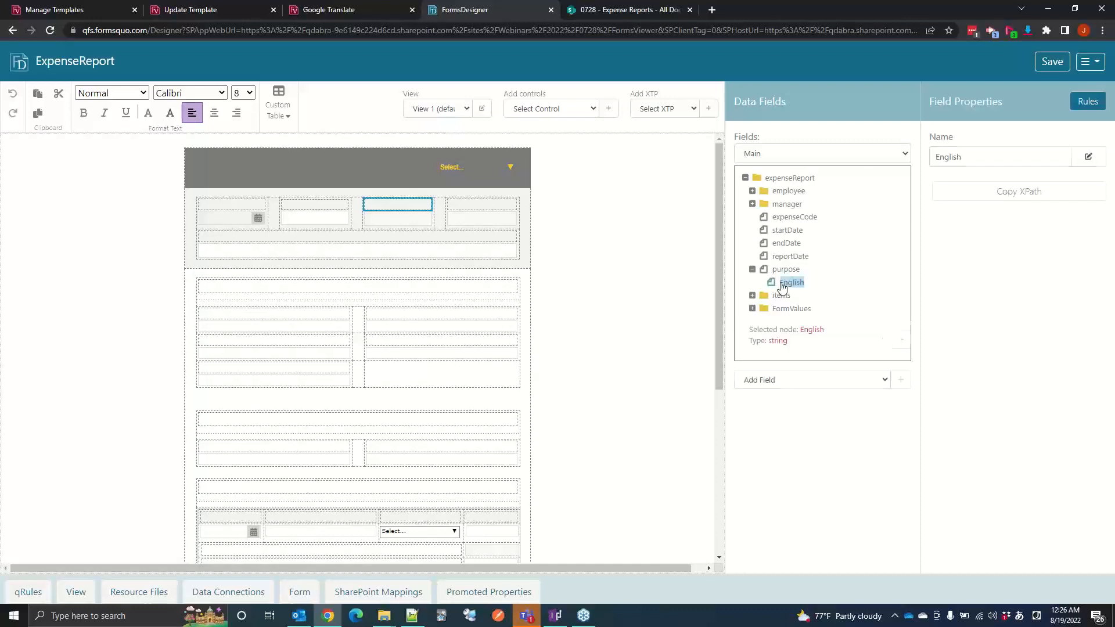
left_click(1085, 102)
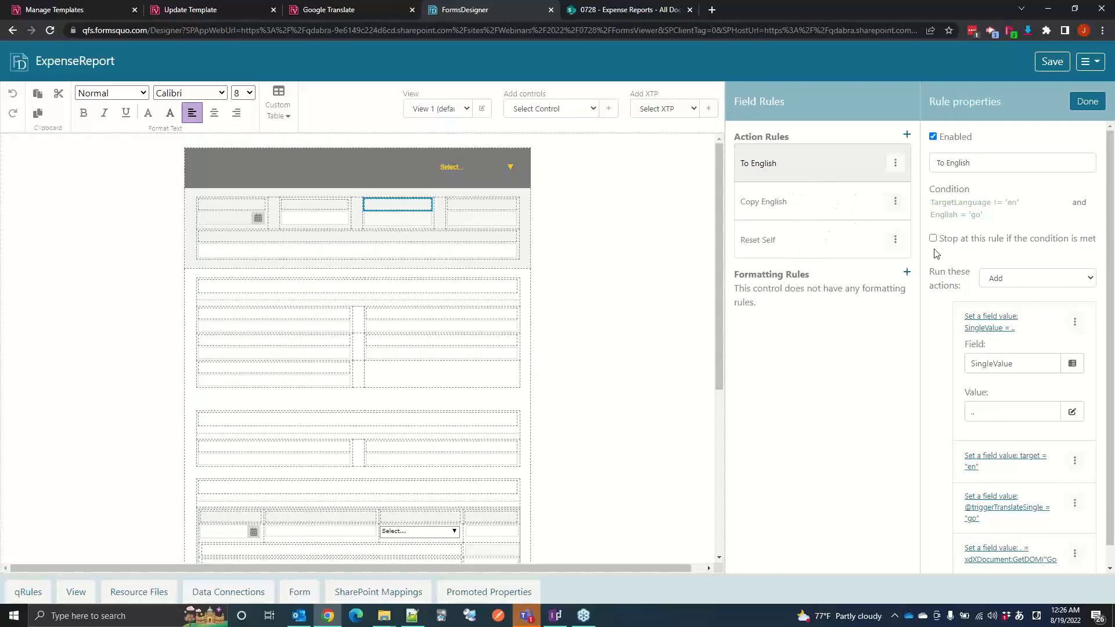
scroll(1039, 433, "down", 1)
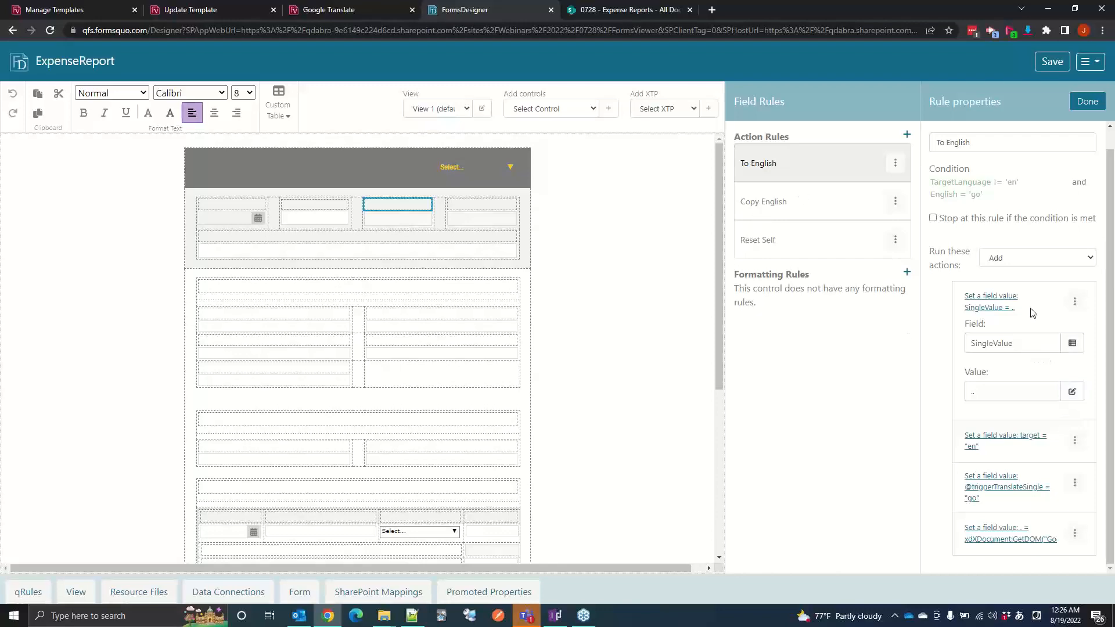
left_click(1072, 342)
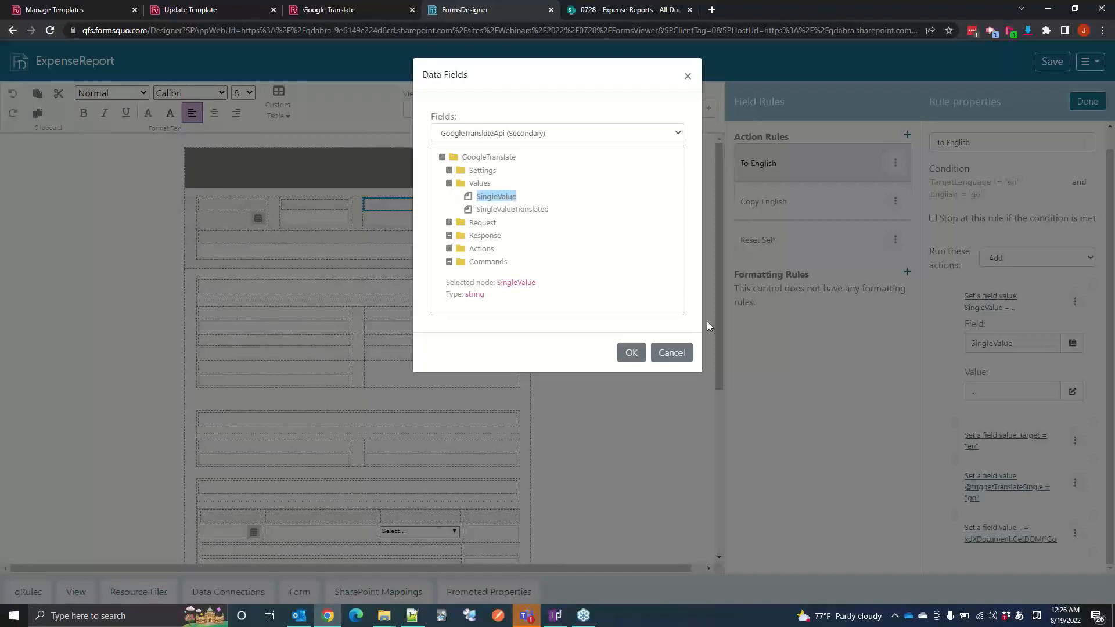
left_click(678, 351)
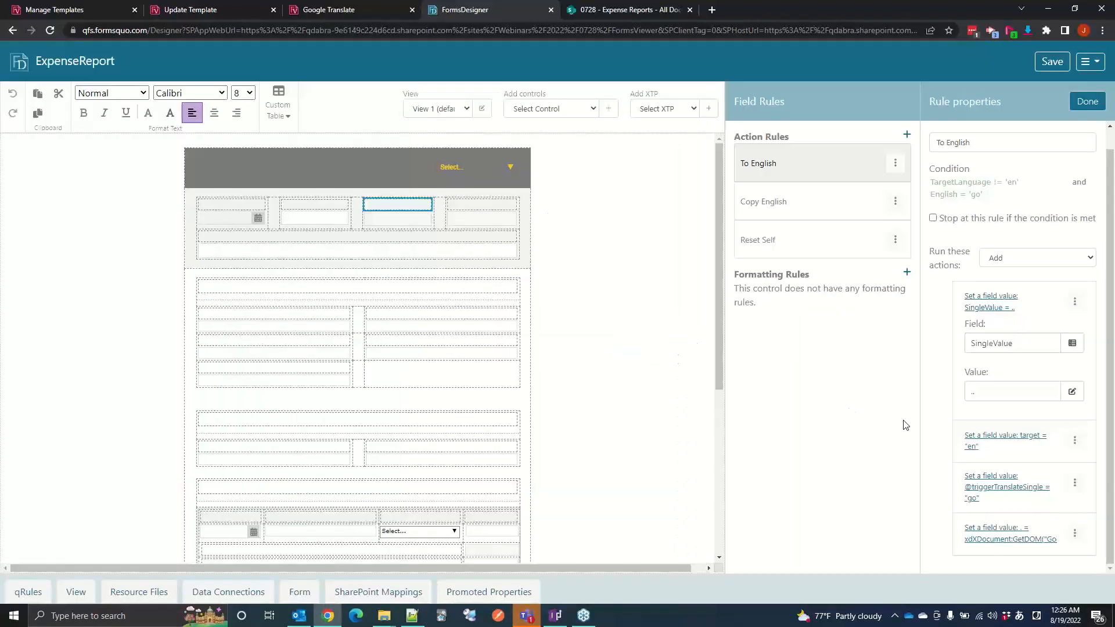
left_click(976, 440)
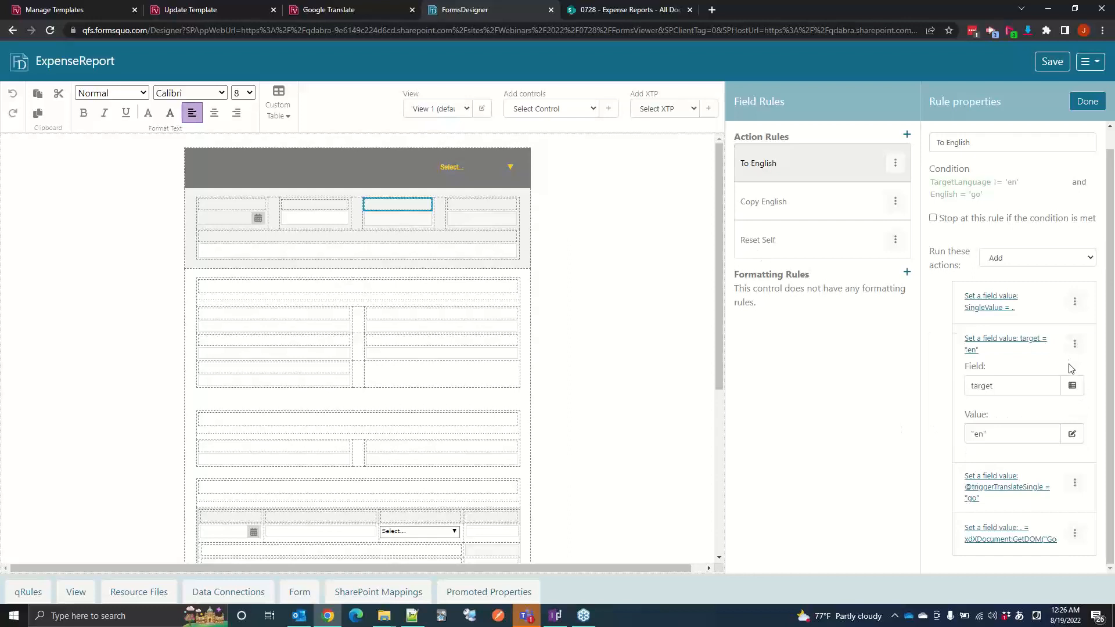
left_click(981, 489)
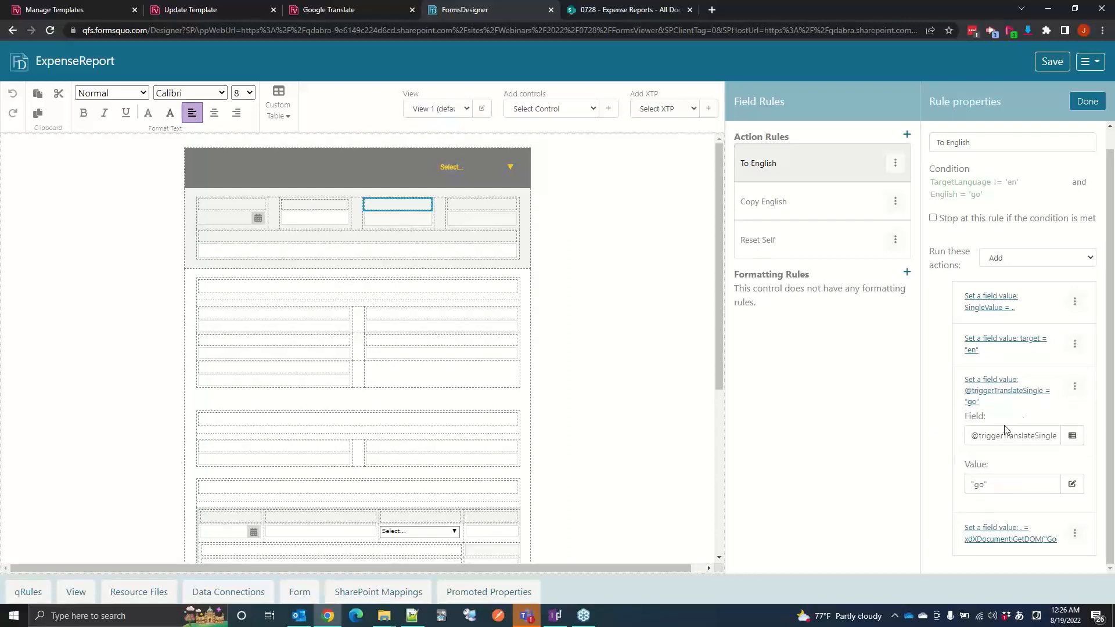
Step: Examine the formula of the last To English action and locate SingleValueTranslated under Values in GoogleTranslateApi, leaving the formula unchanged
left_click(996, 528)
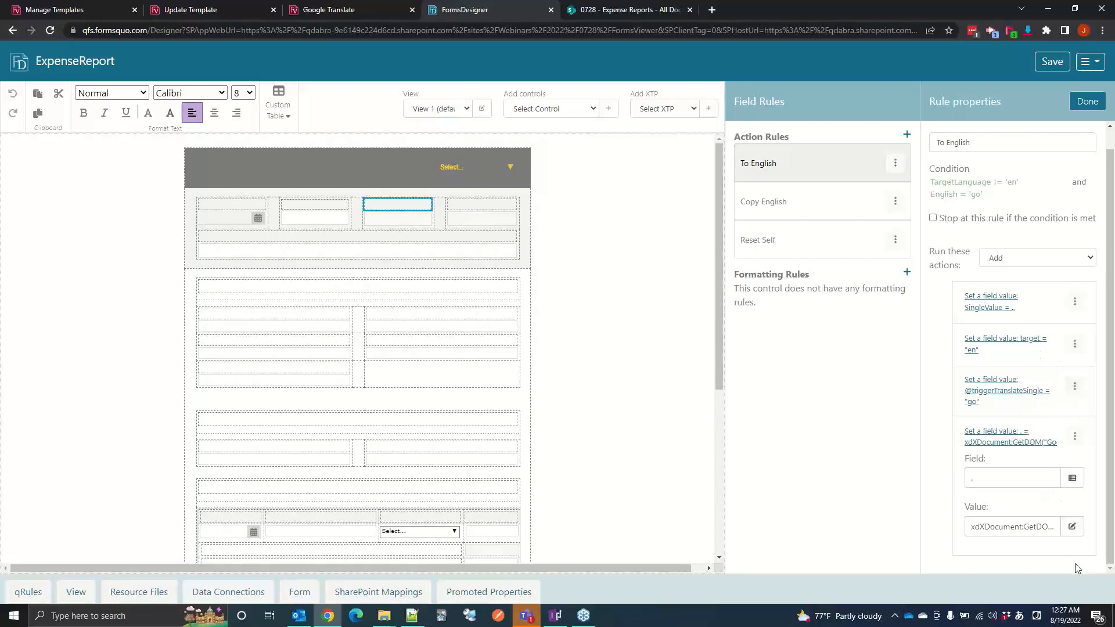
left_click(1071, 527)
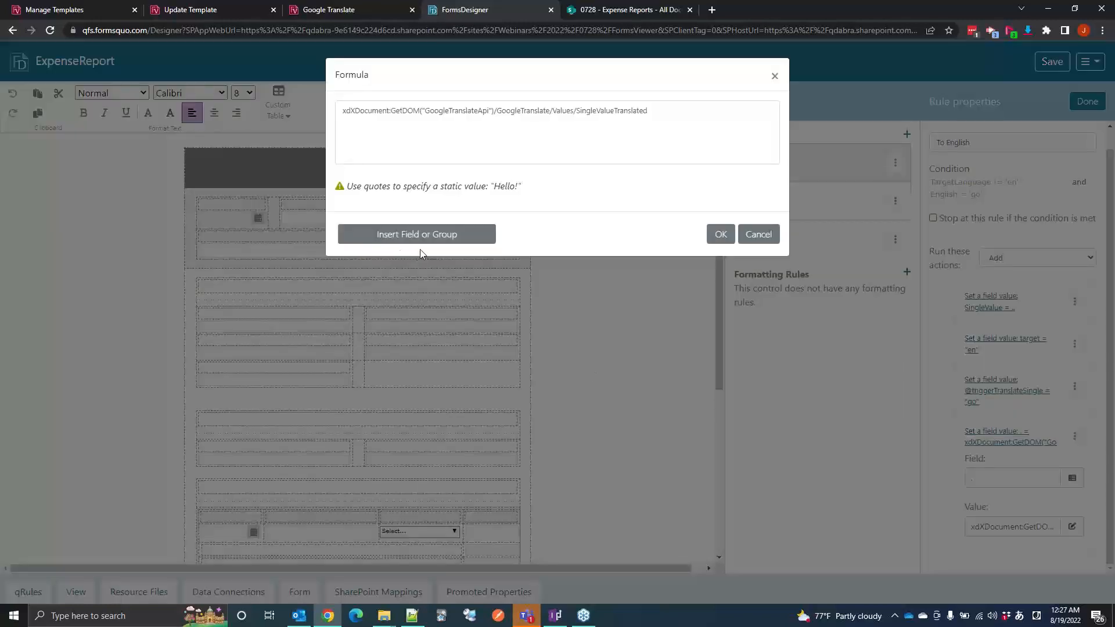
left_click(432, 238)
left_click(479, 131)
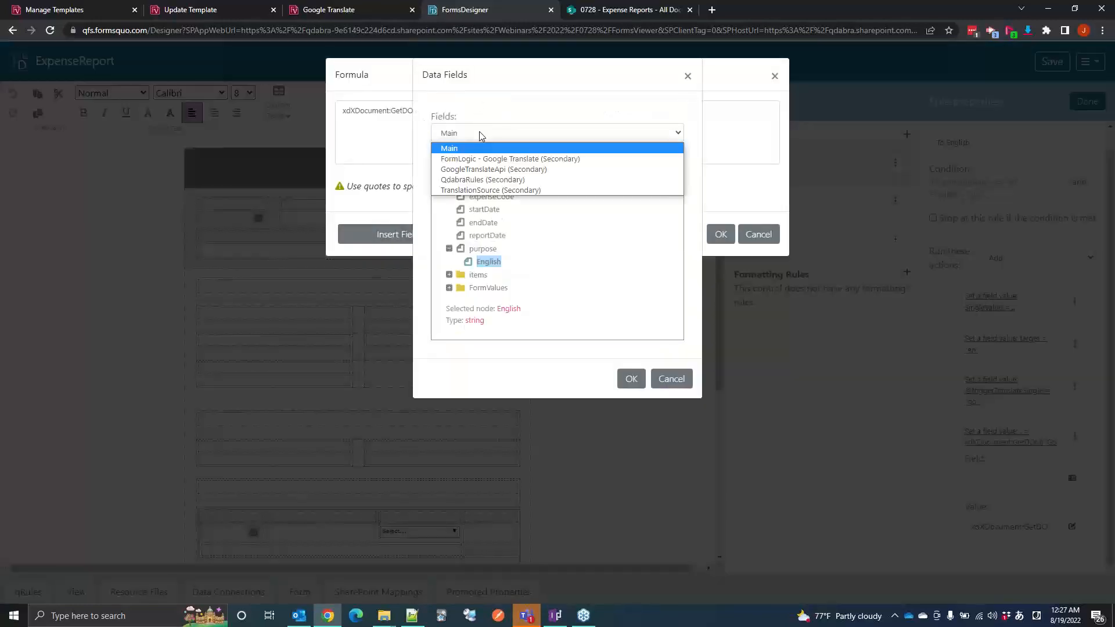
key("Down")
key("Down")
key("Return")
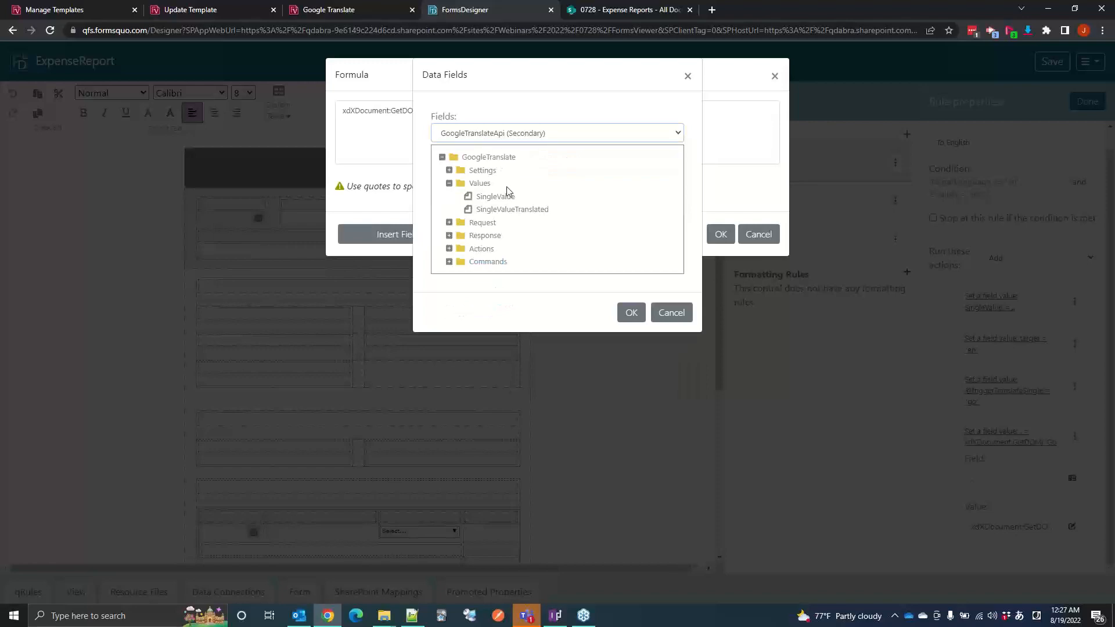
left_click(500, 210)
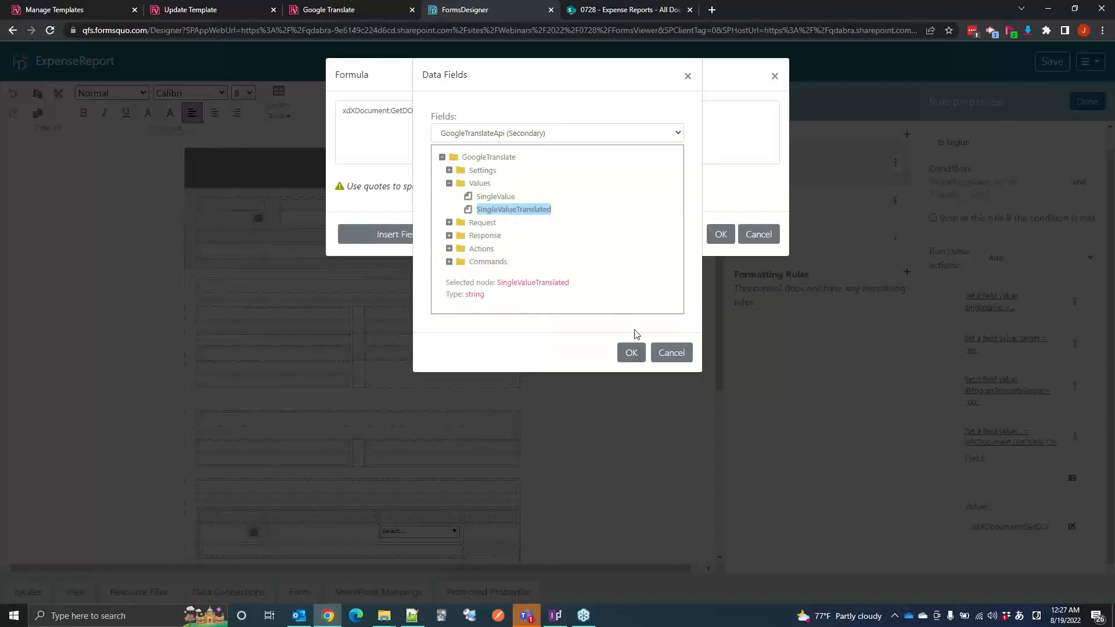
left_click(672, 353)
left_click(758, 234)
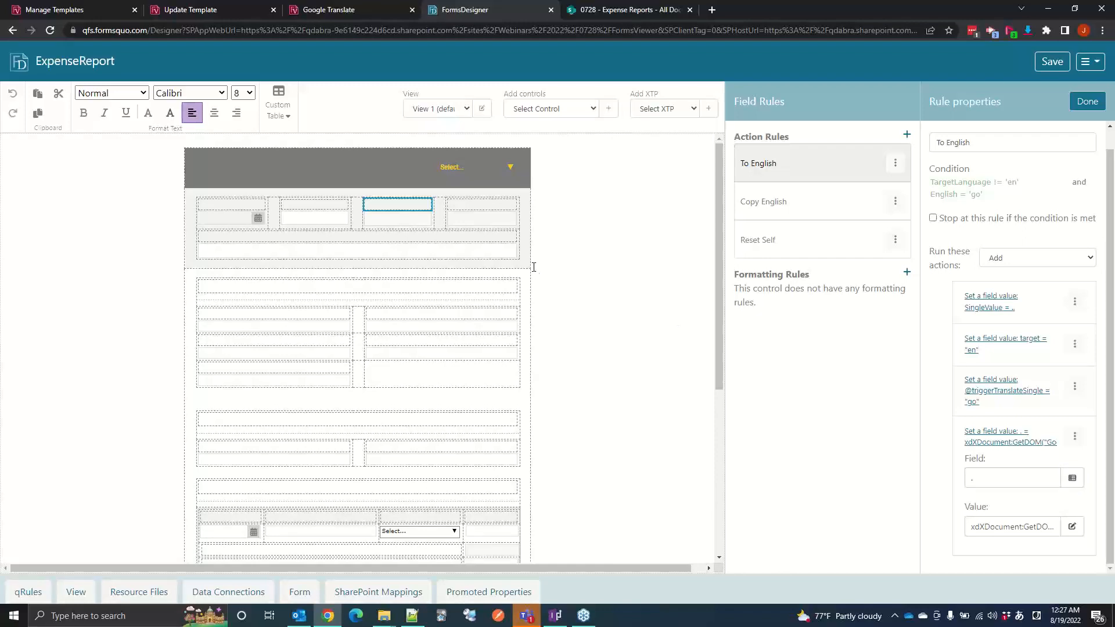
Step: Look over the Google Translate form and return from the Expense Reports library to the previously opened ExpenseReport form
left_click(353, 9)
scroll(374, 281, "down", 1)
scroll(374, 288, "up", 2)
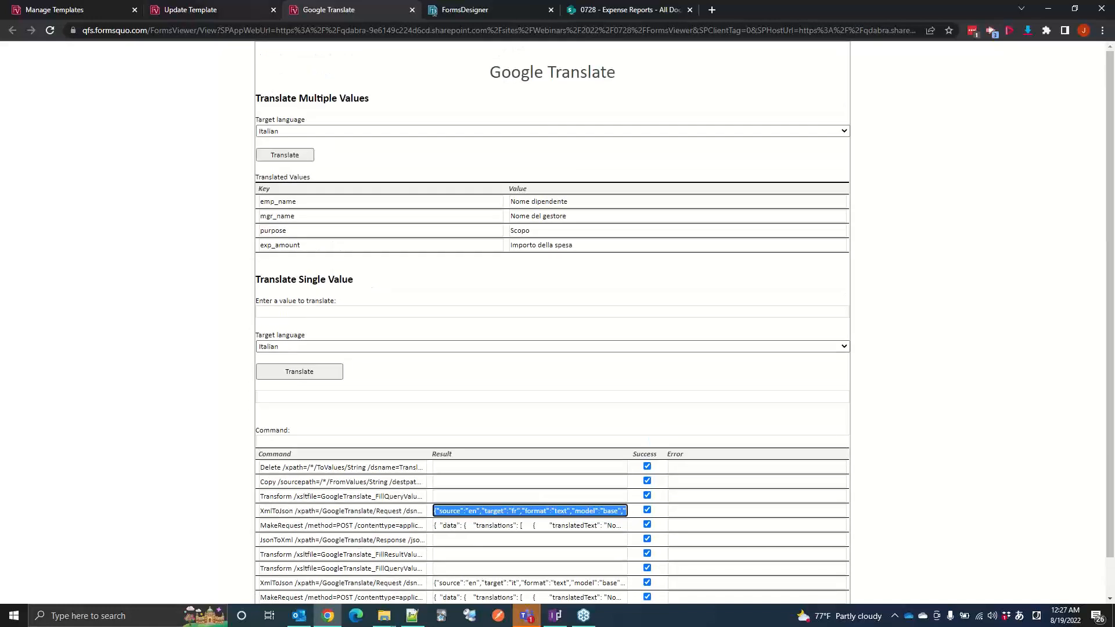
left_click(624, 10)
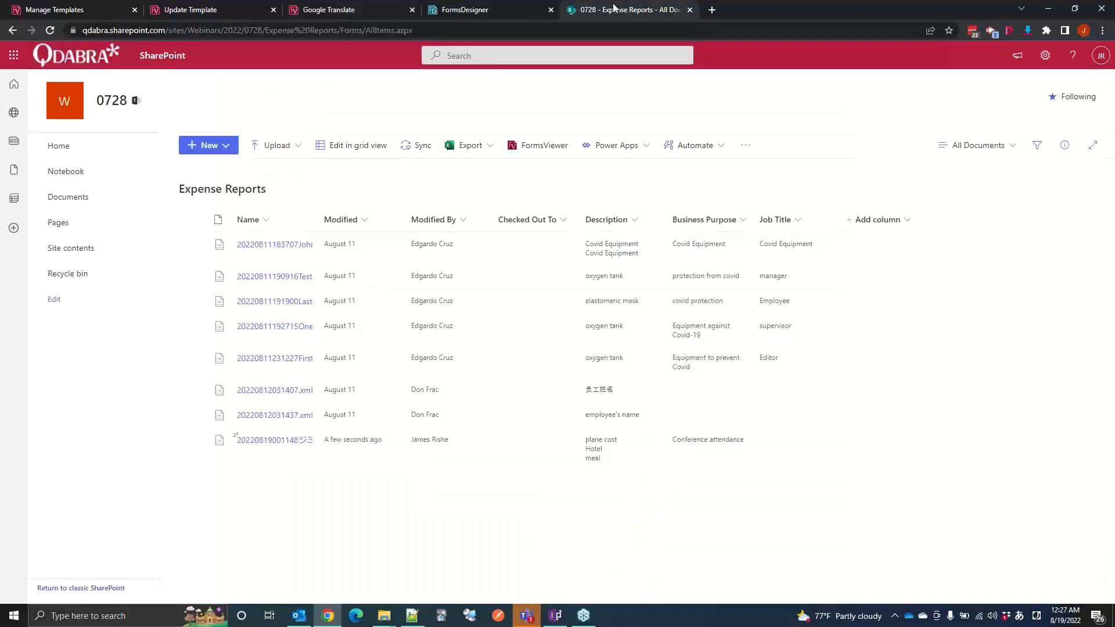
right_click(16, 32)
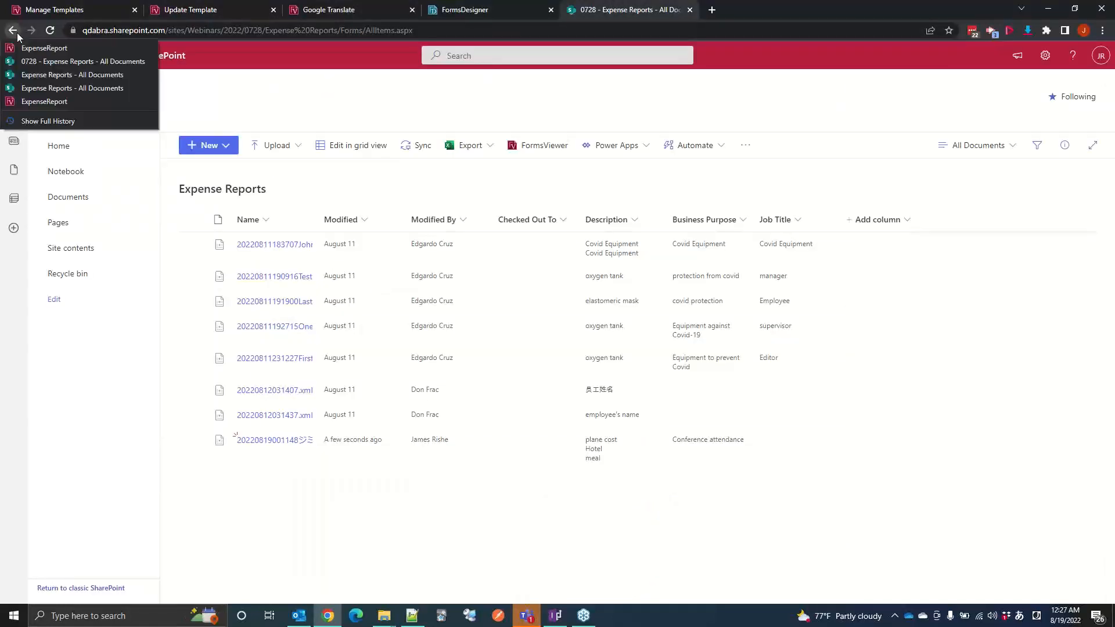
left_click(43, 50)
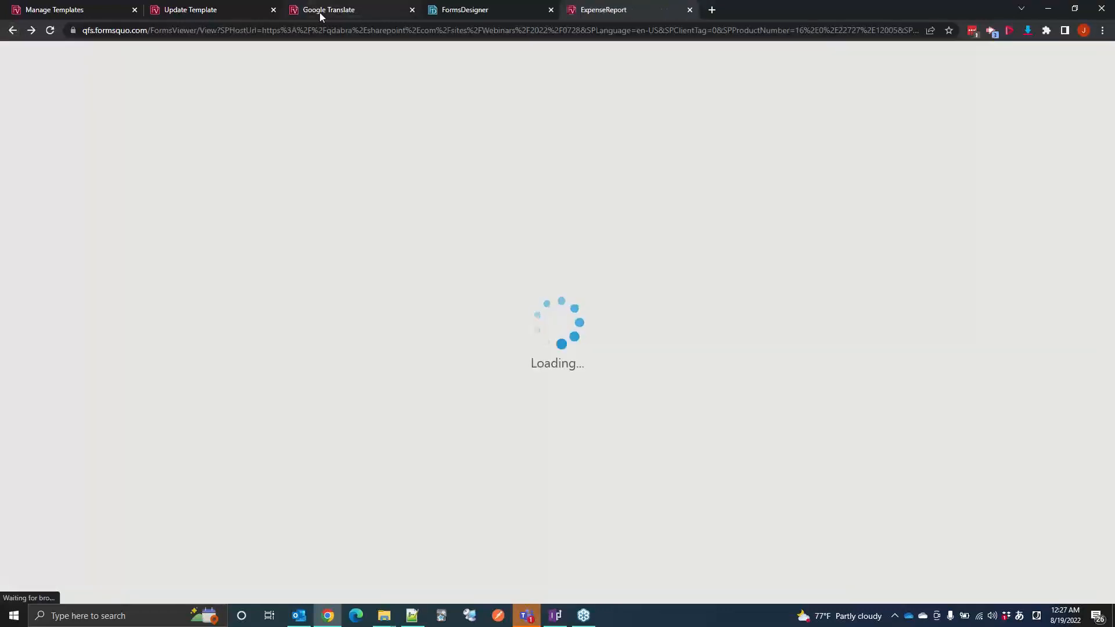
left_click(320, 12)
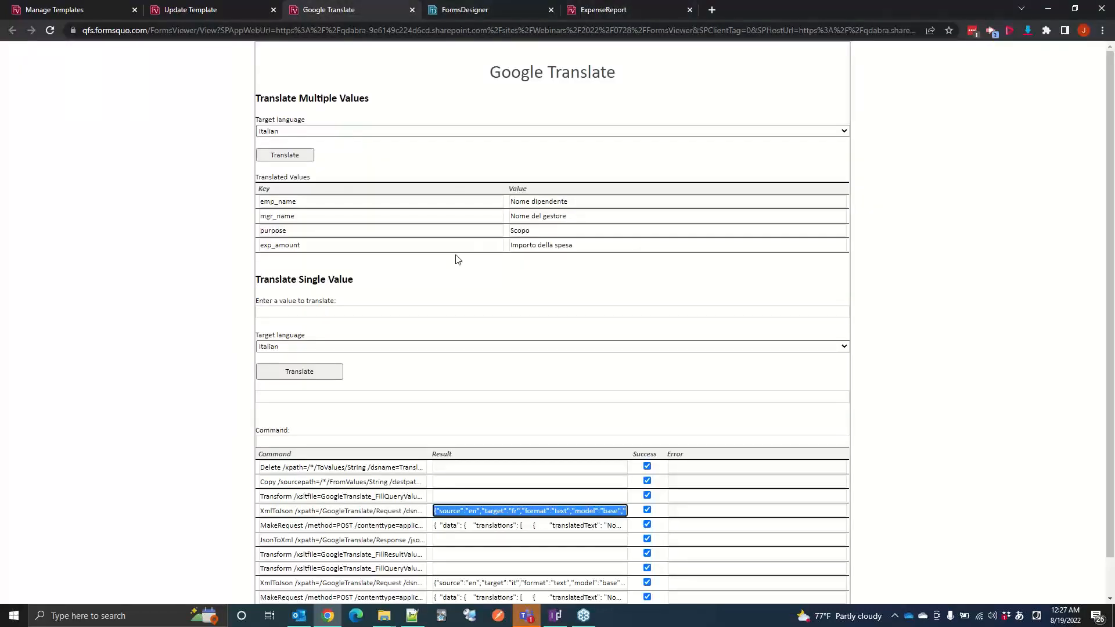
left_click(608, 12)
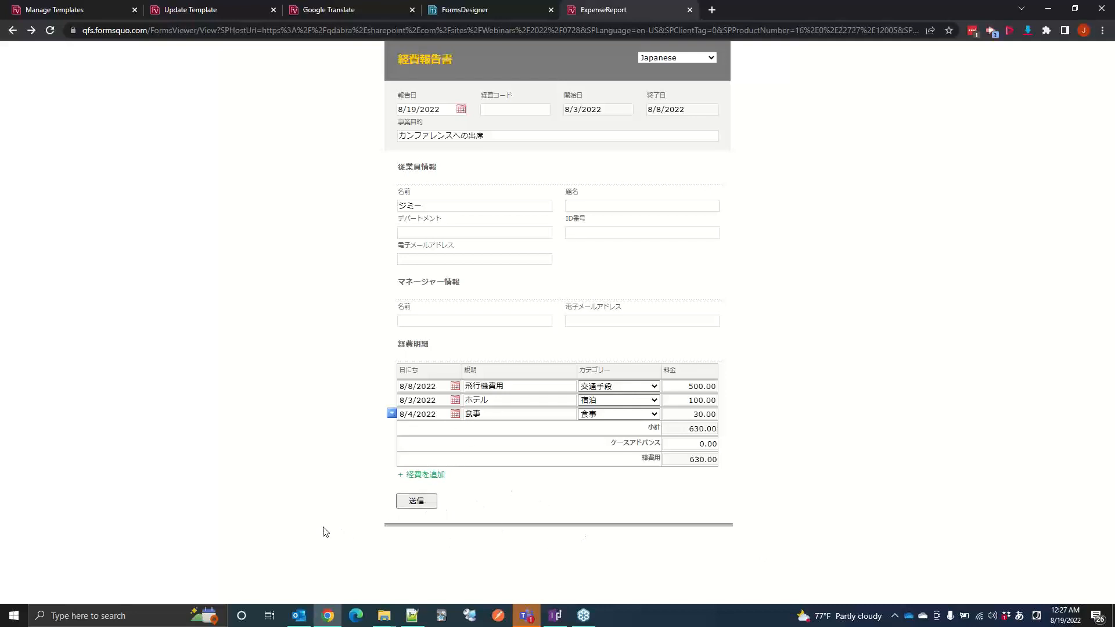
Step: Reload the Google Translate form and translate the single value "Hello everyone" into French
left_click(482, 8)
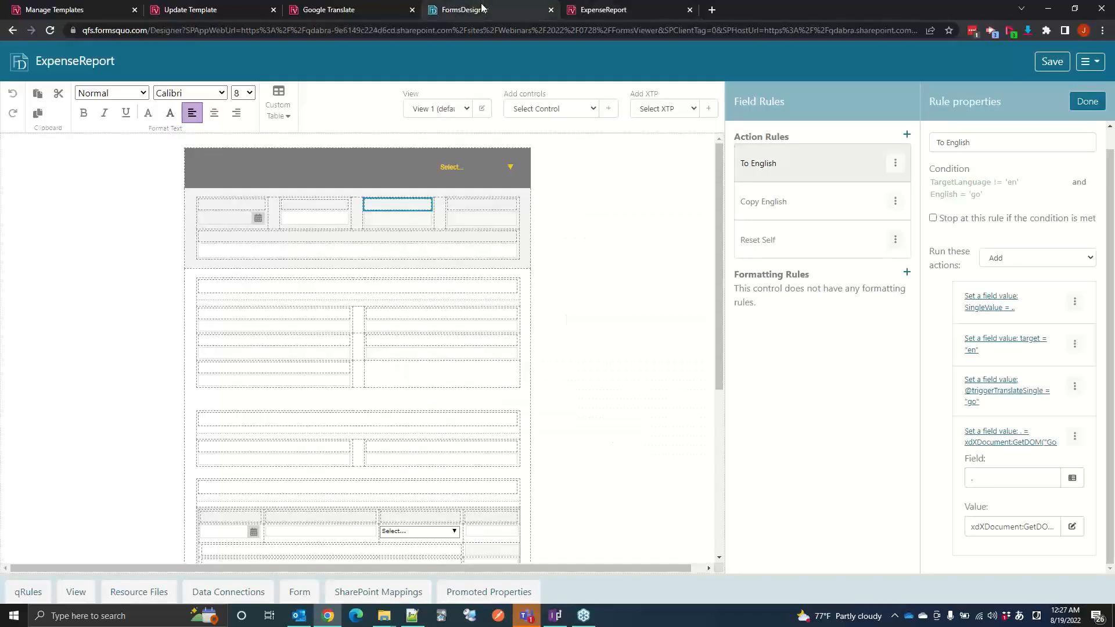
left_click(356, 8)
key("F5")
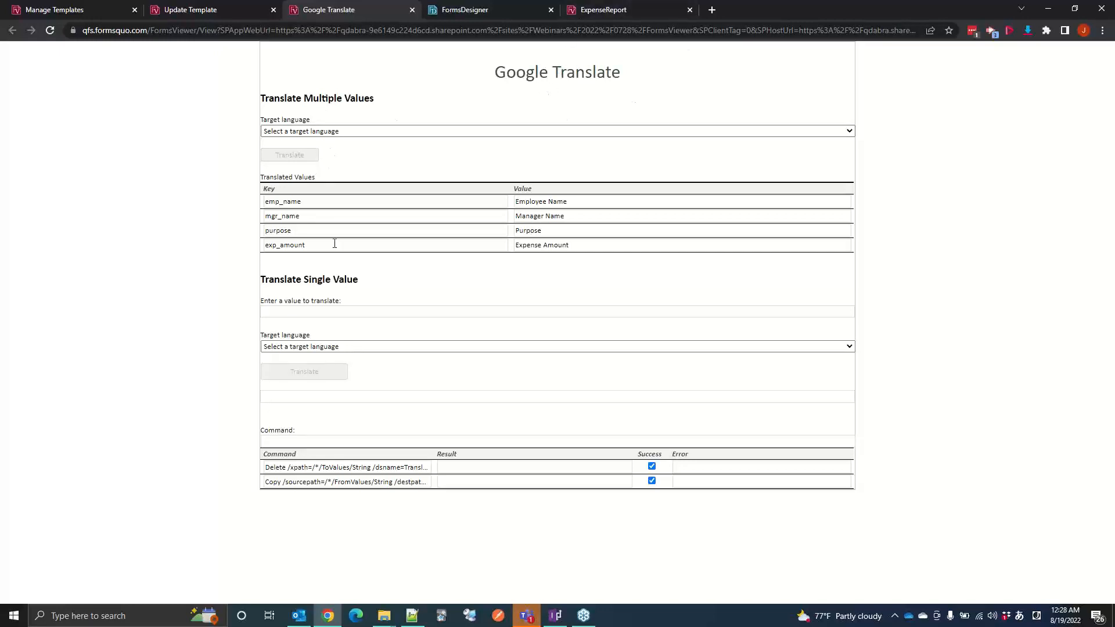
left_click(331, 314)
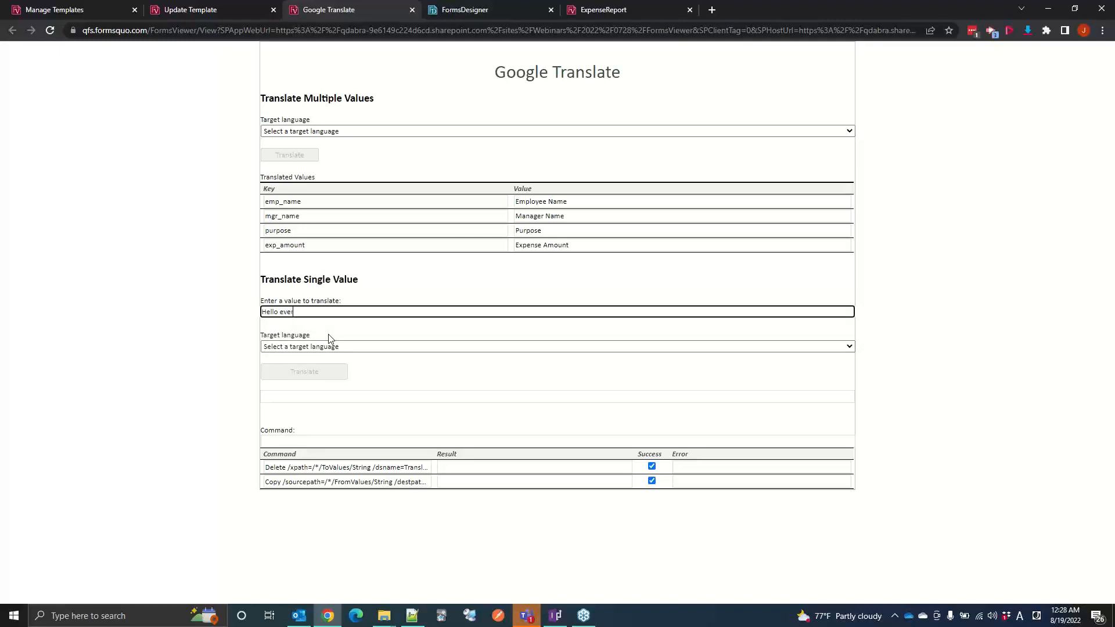
left_click(302, 348)
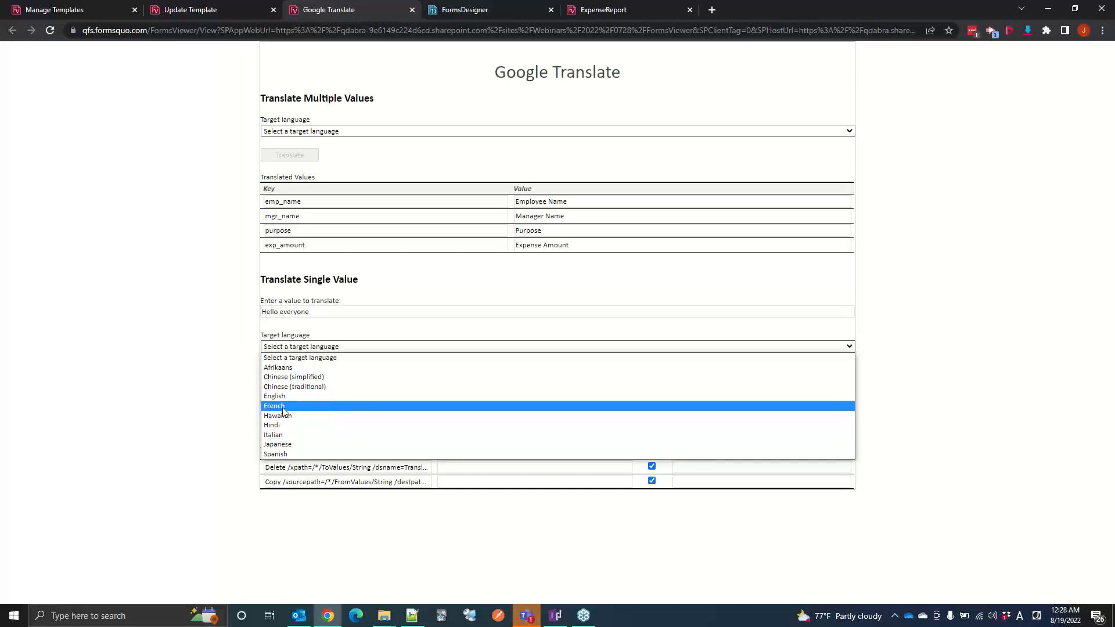
left_click(283, 407)
left_click(306, 373)
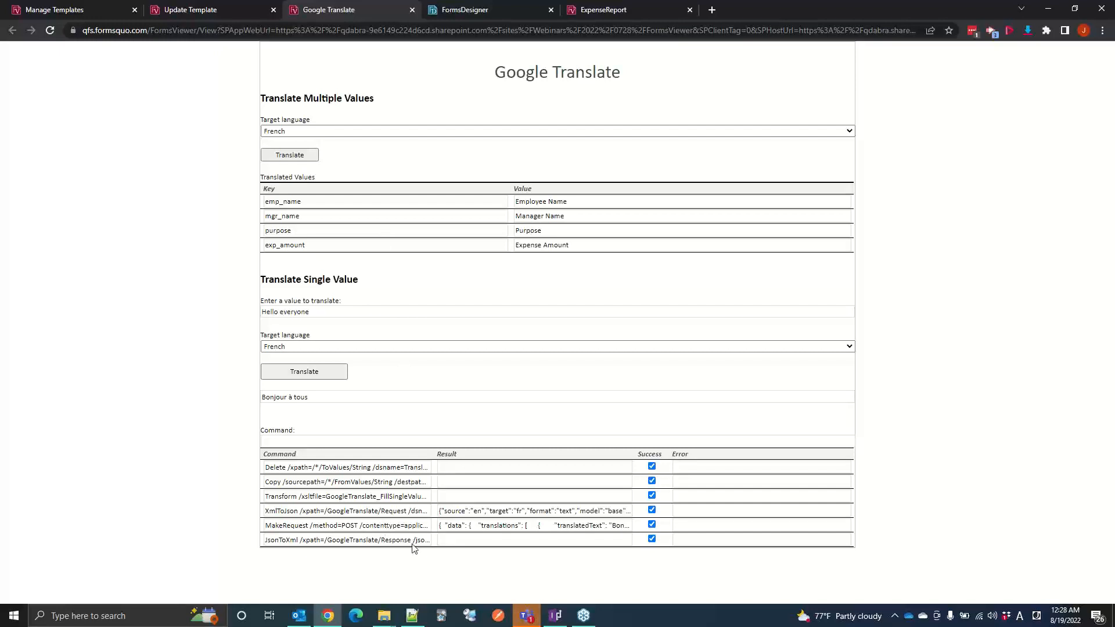
Step: Translate the multiple values into Italian in the Google Translate form
left_click(369, 134)
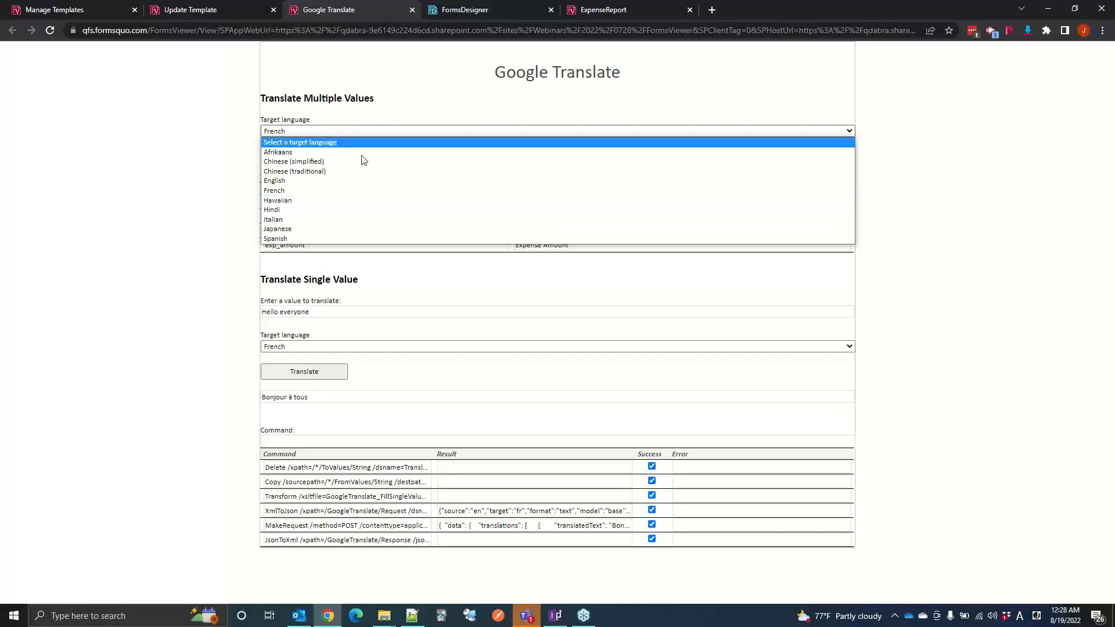
left_click(329, 219)
left_click(290, 157)
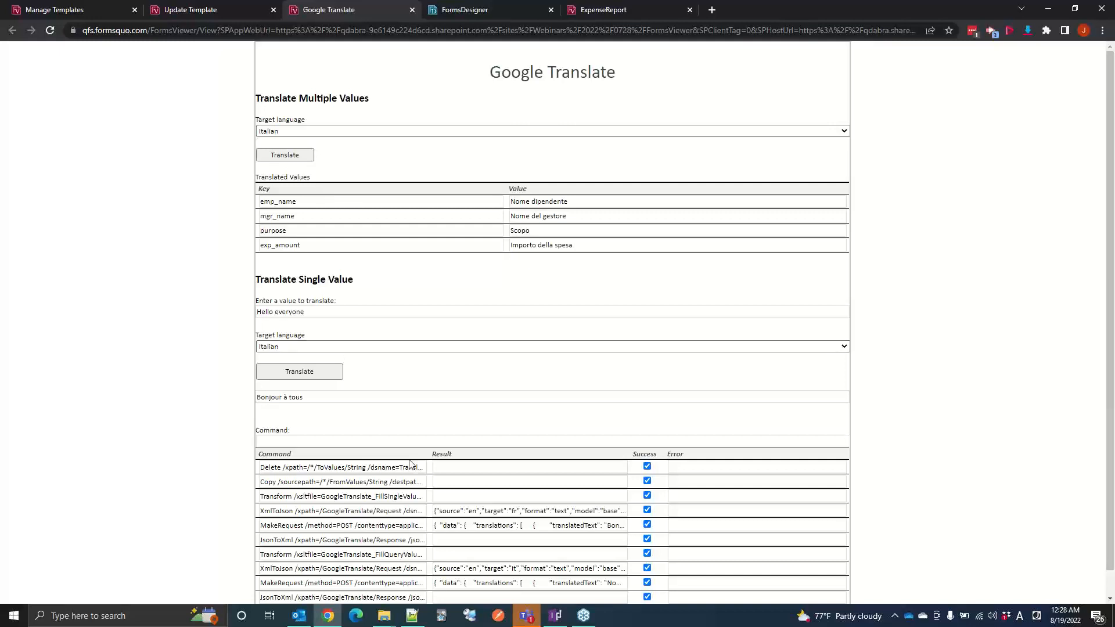
Step: Open FormLogic - Google Translate.xml from the Google Translate Files folder in Notepad++ and highlight its language options from Afrikaans to Spanish
mouse_move(410, 616)
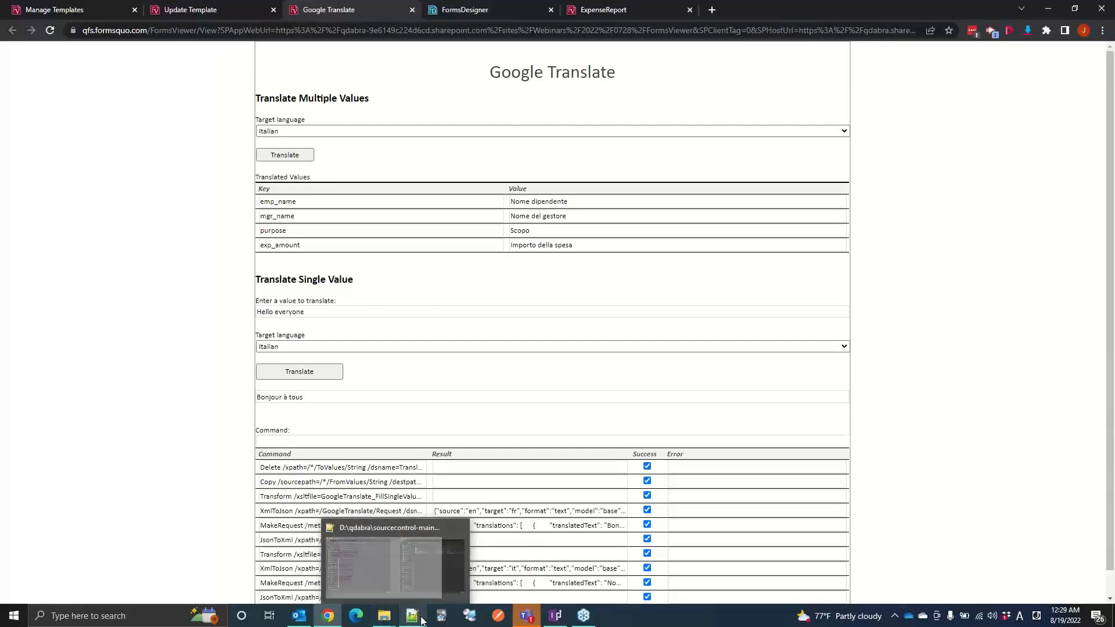
left_click(422, 620)
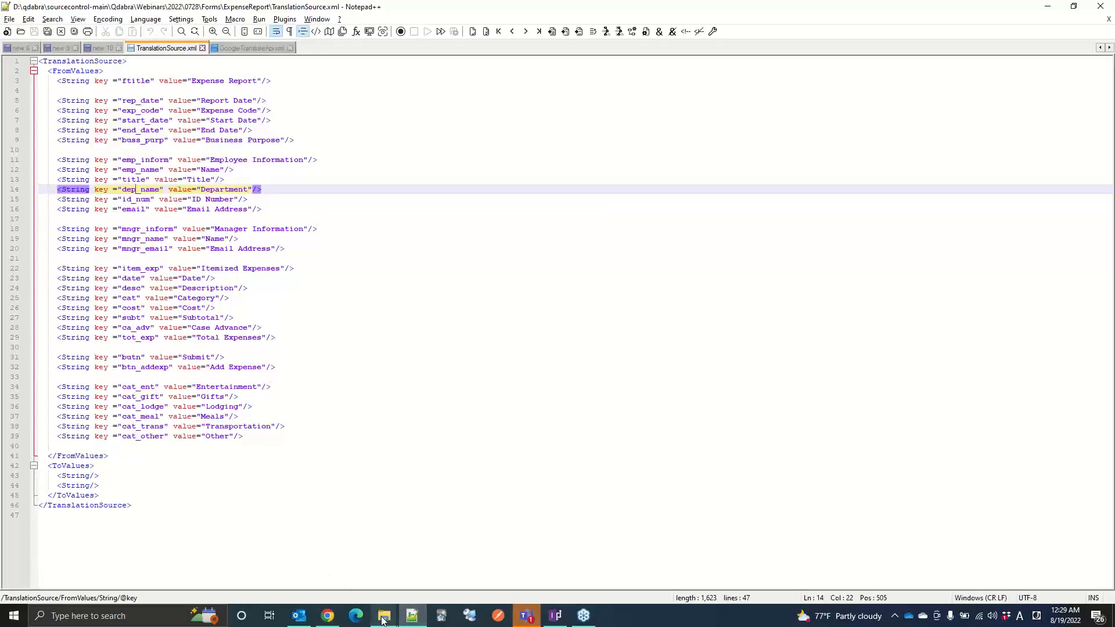
mouse_move(383, 619)
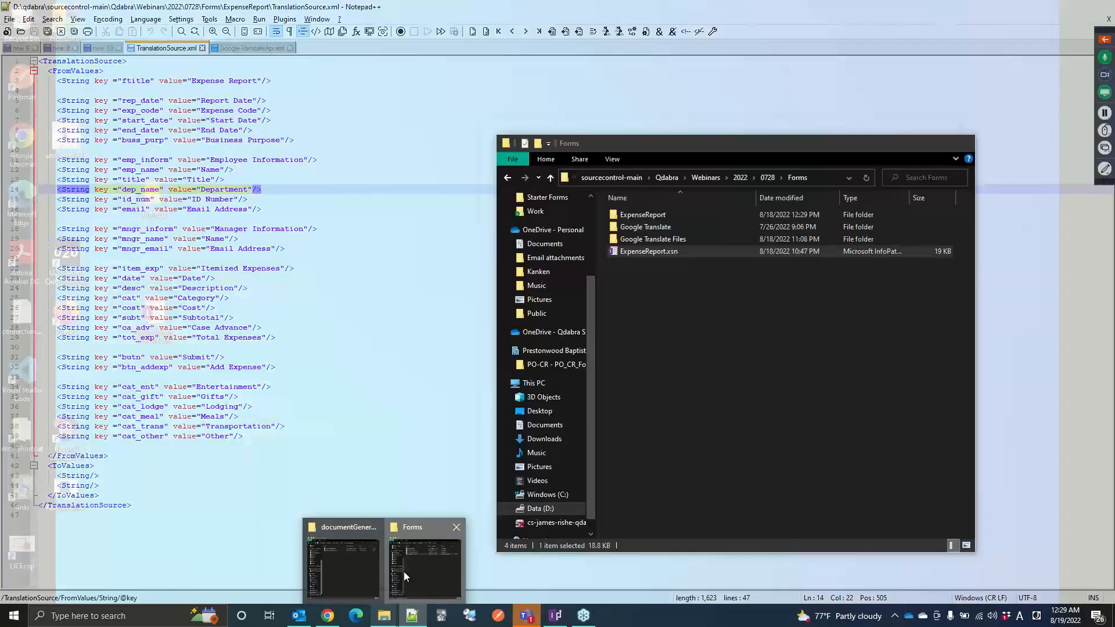
left_click(405, 575)
double_click(649, 240)
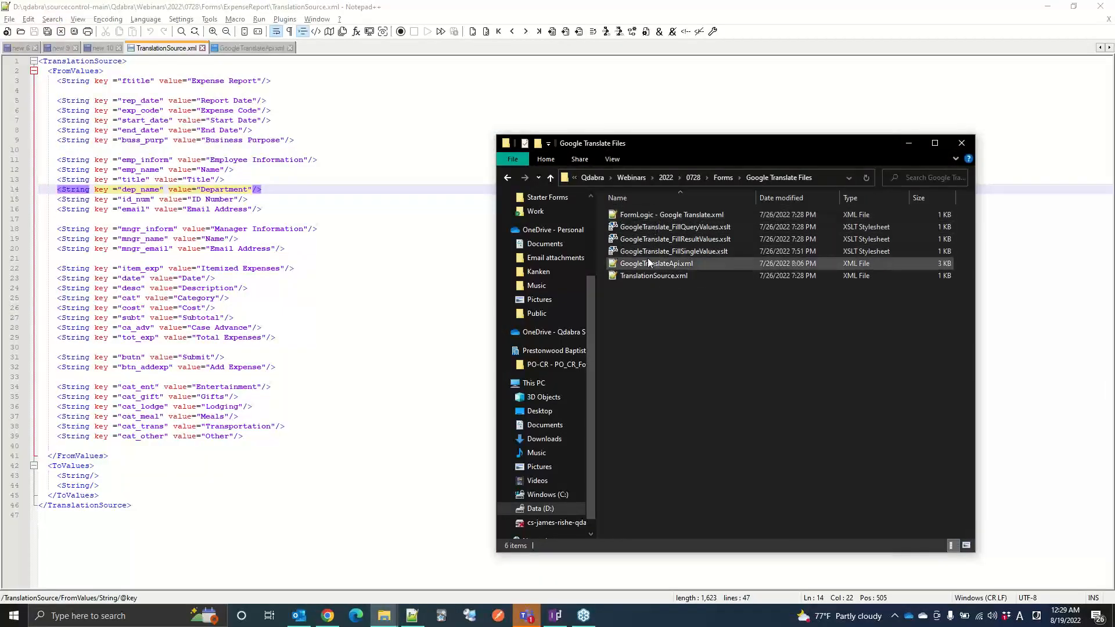
double_click(645, 215)
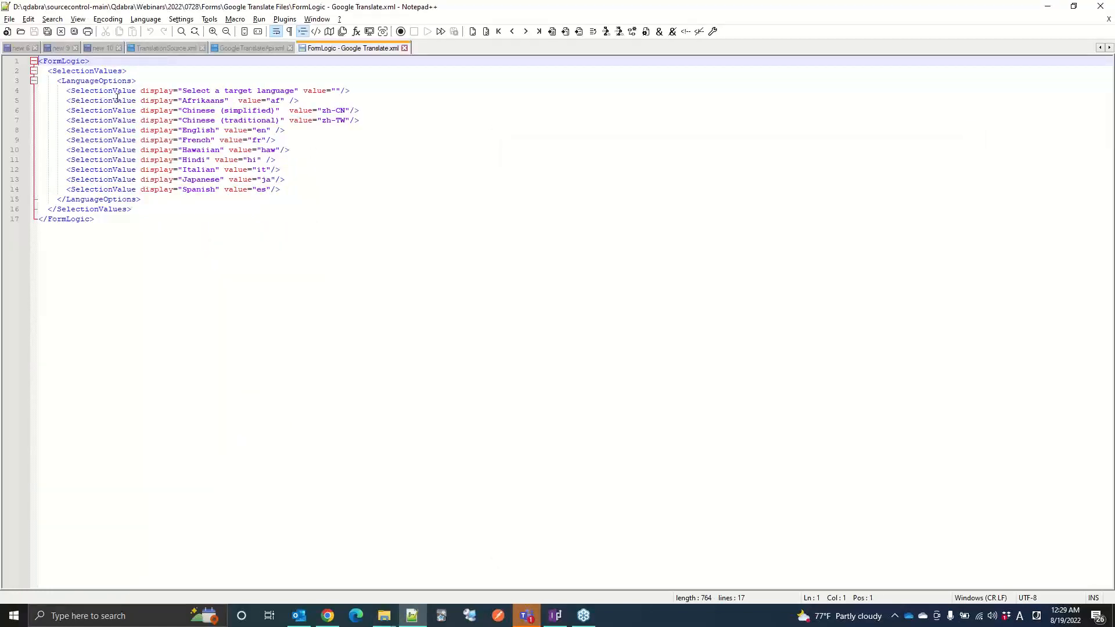
left_click_drag(117, 98, 292, 187)
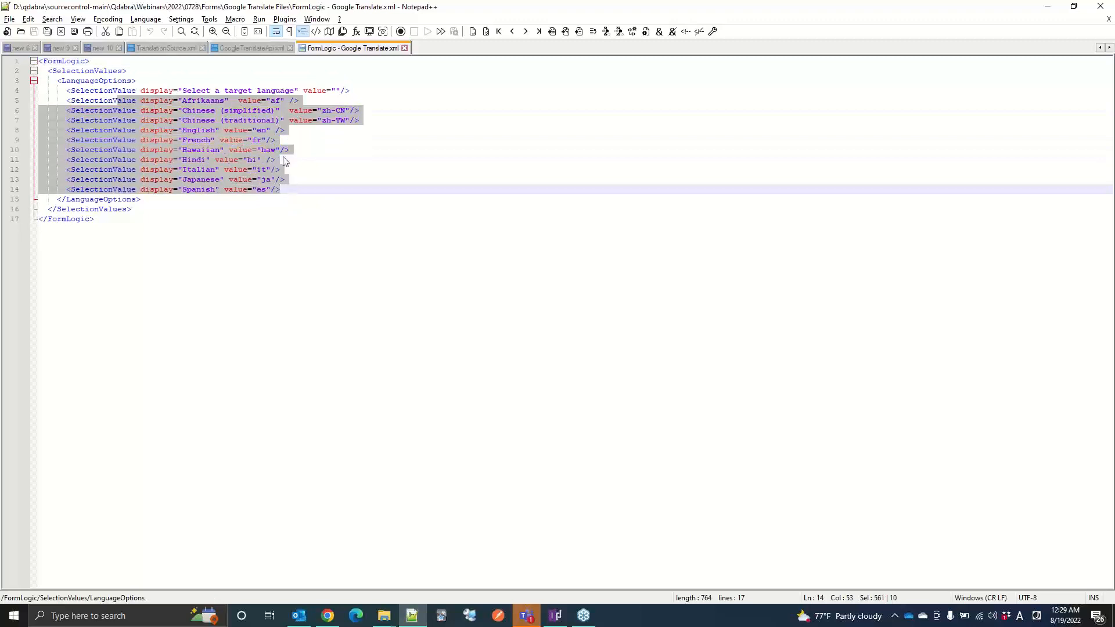
left_click(174, 109)
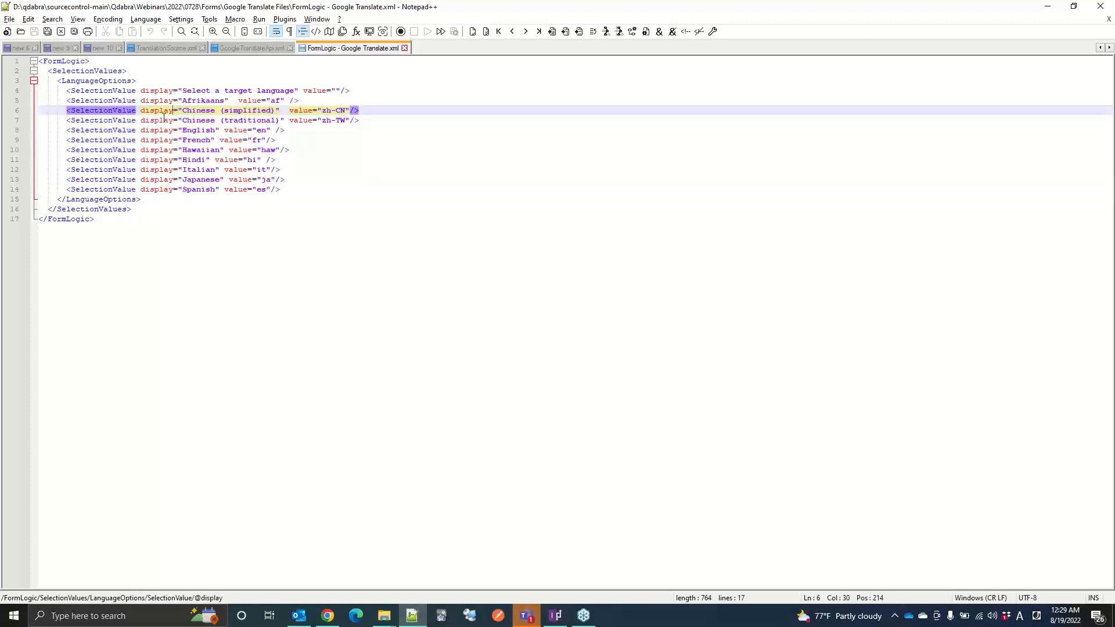
Step: Open the full language code list linked in the Request comment of GoogleTranslateApi.xml and view the Language support page in Chrome
left_click(253, 50)
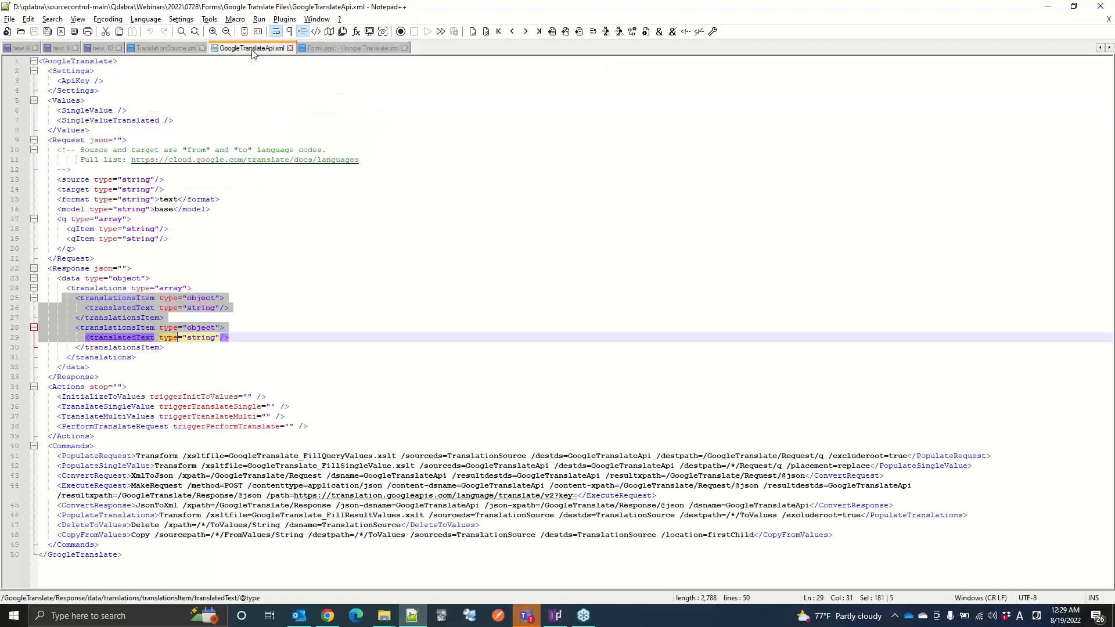
double_click(229, 161)
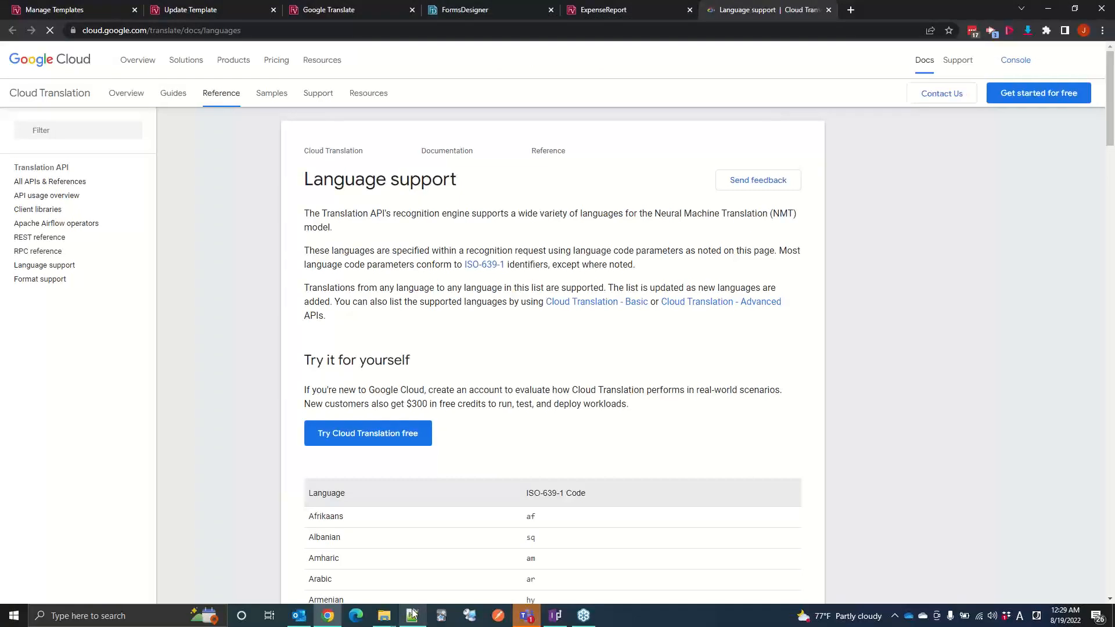
mouse_move(412, 612)
left_click(392, 533)
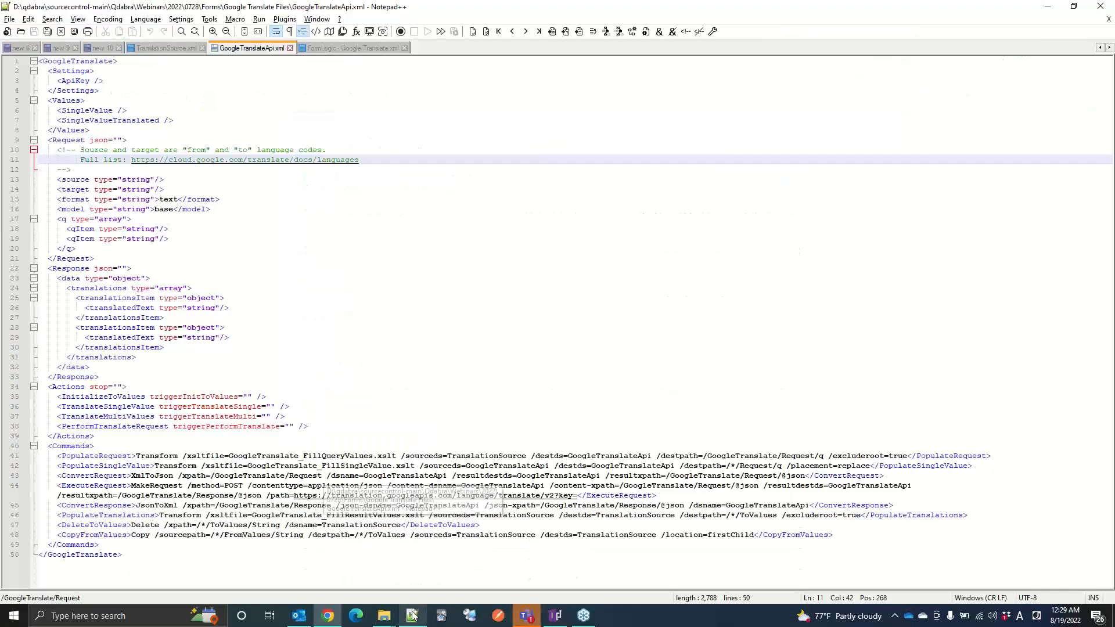
left_click(326, 615)
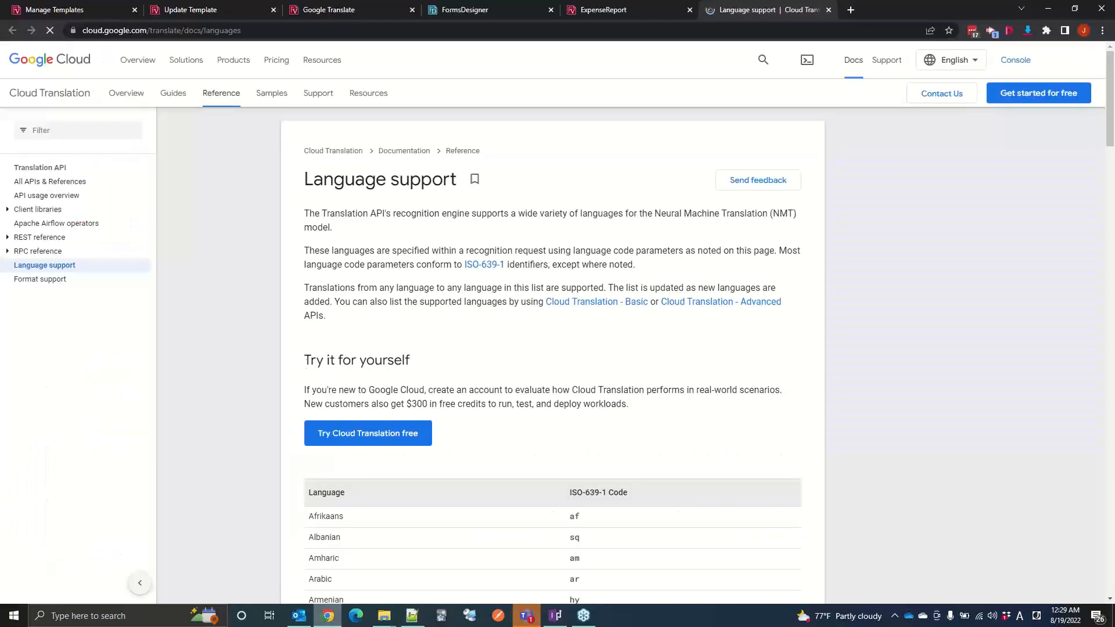
Step: Examine the supported languages and their ISO-639-1 codes on the Language support page, including the entries around Swahili
scroll(332, 304, "down", 7)
scroll(332, 304, "down", 20)
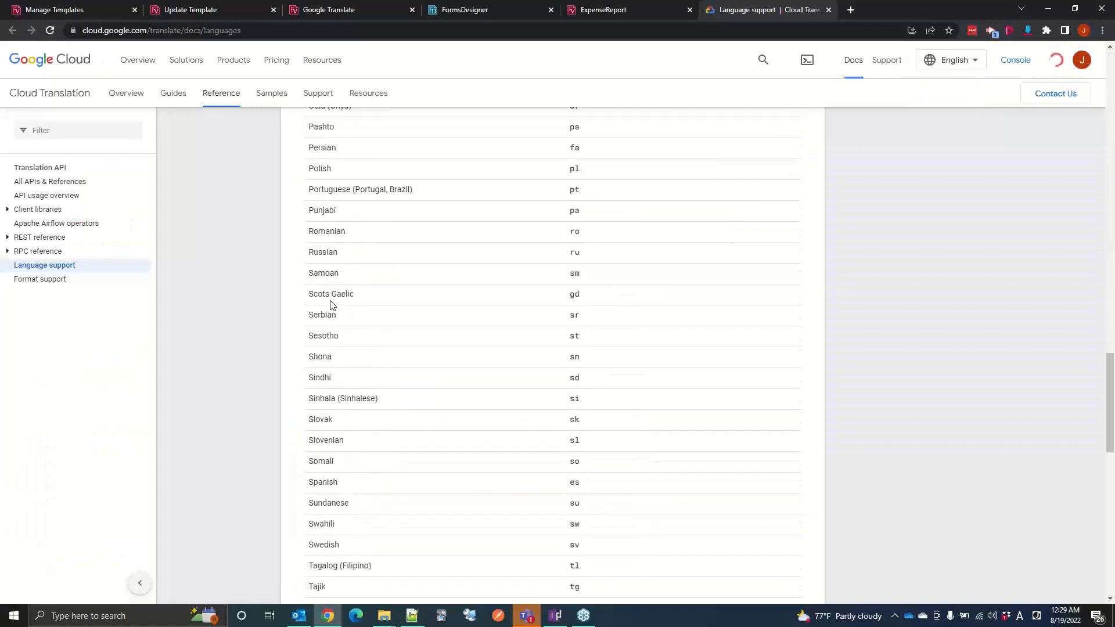
scroll(332, 304, "down", 15)
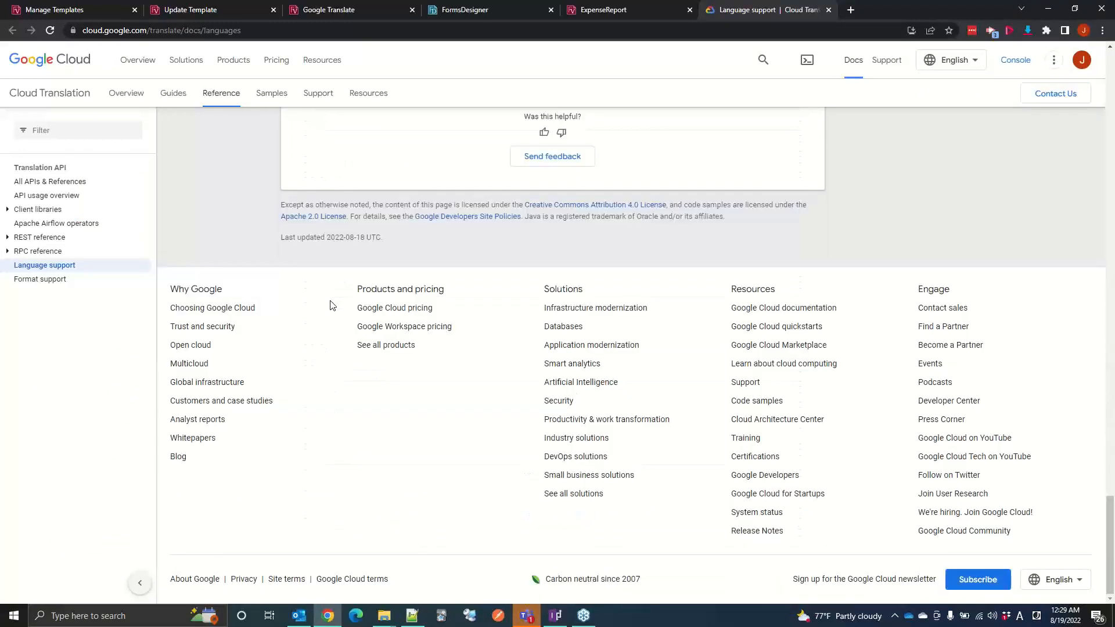
scroll(332, 304, "up", 19)
scroll(332, 304, "up", 2)
scroll(332, 304, "down", 5)
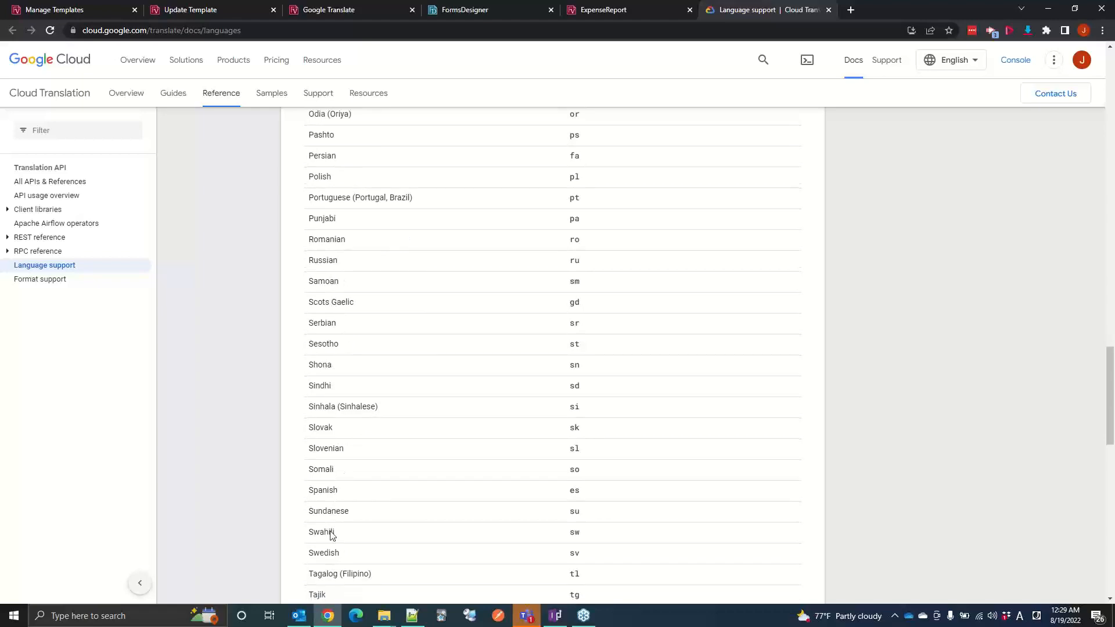
scroll(576, 535, "up", 15)
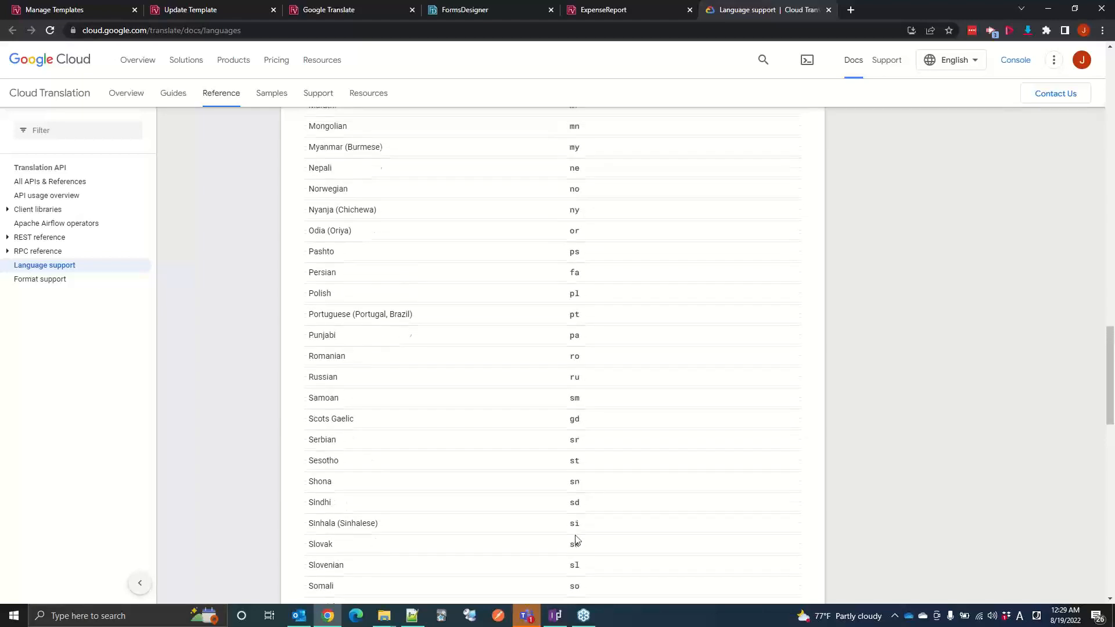
scroll(576, 534, "up", 11)
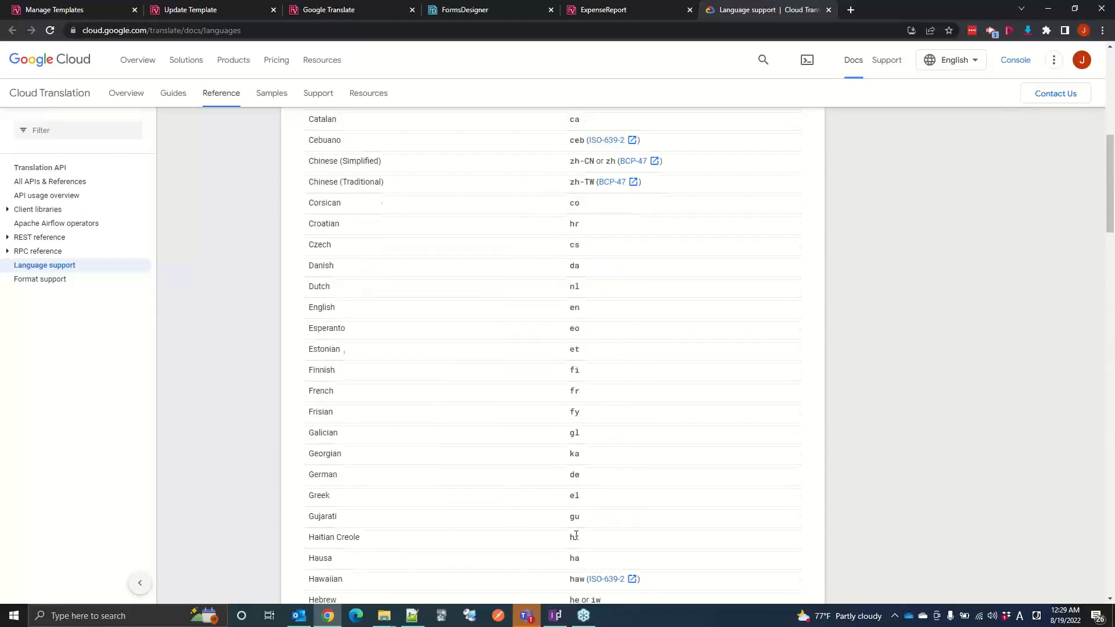
scroll(576, 535, "up", 1)
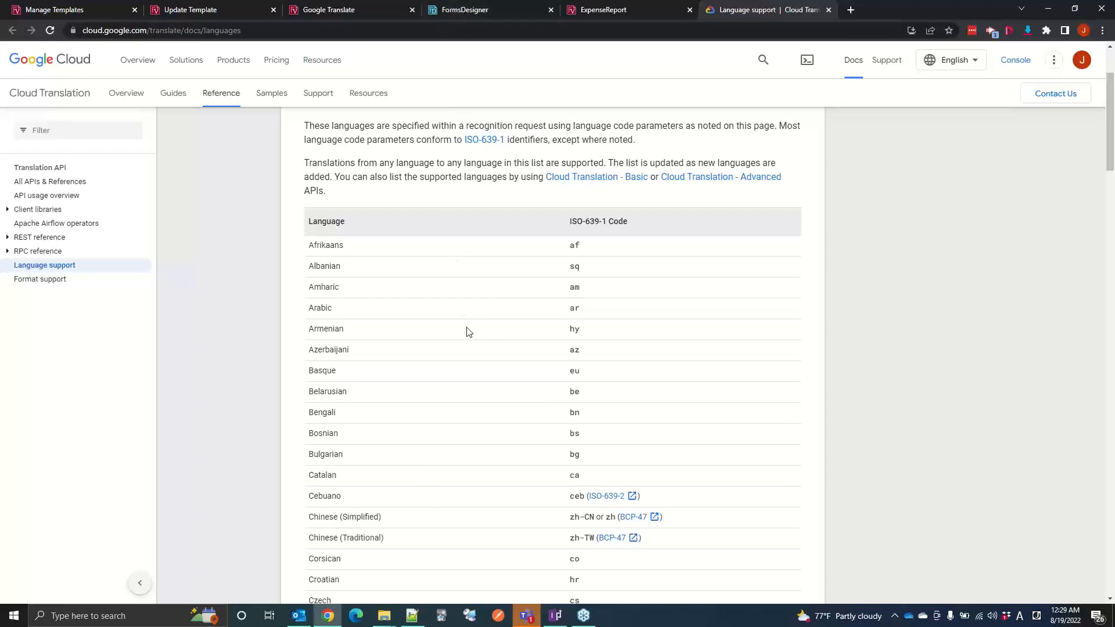
Step: In FormLogic - Google Translate.xml in Notepad++, add a SelectionValue after Spanish with display "Swahili" and value "sw"
mouse_move(411, 612)
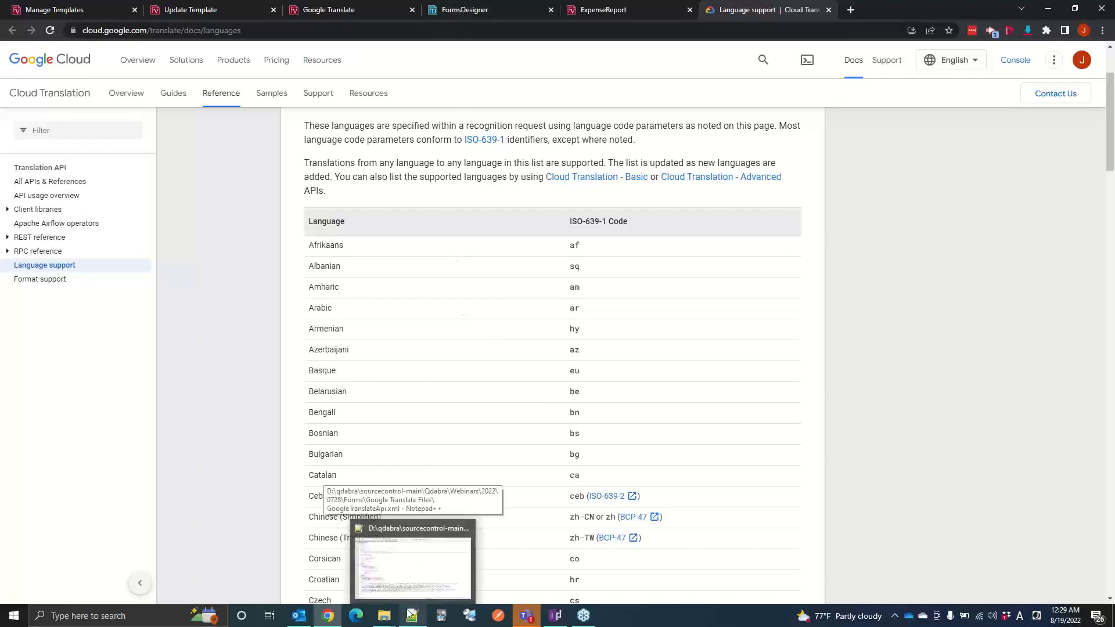
left_click(407, 579)
key("Escape")
left_click(351, 47)
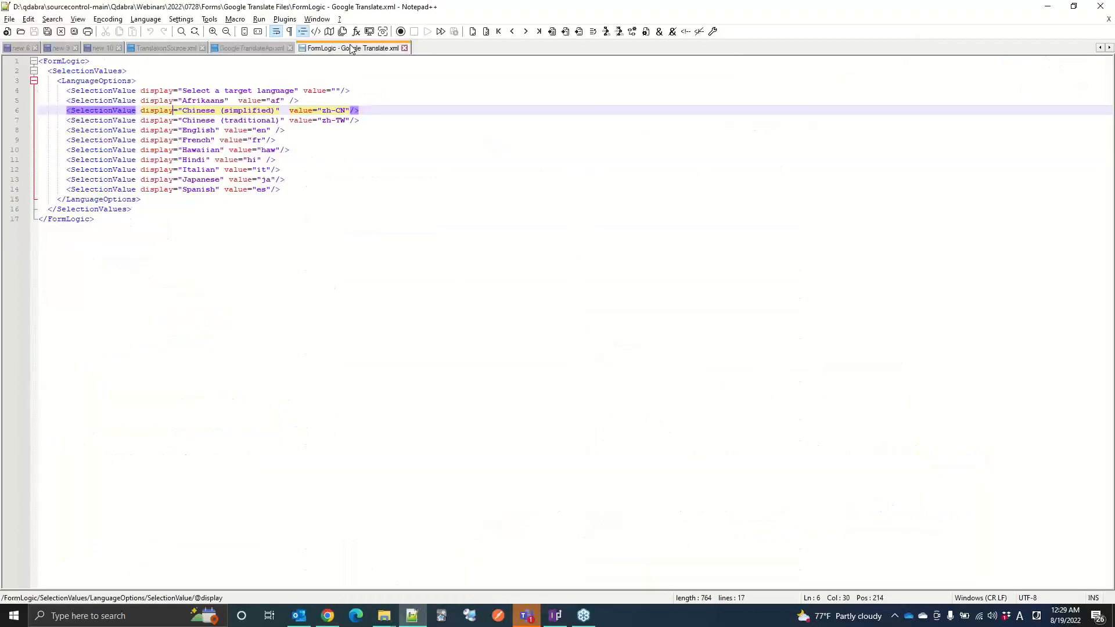
left_click(306, 194)
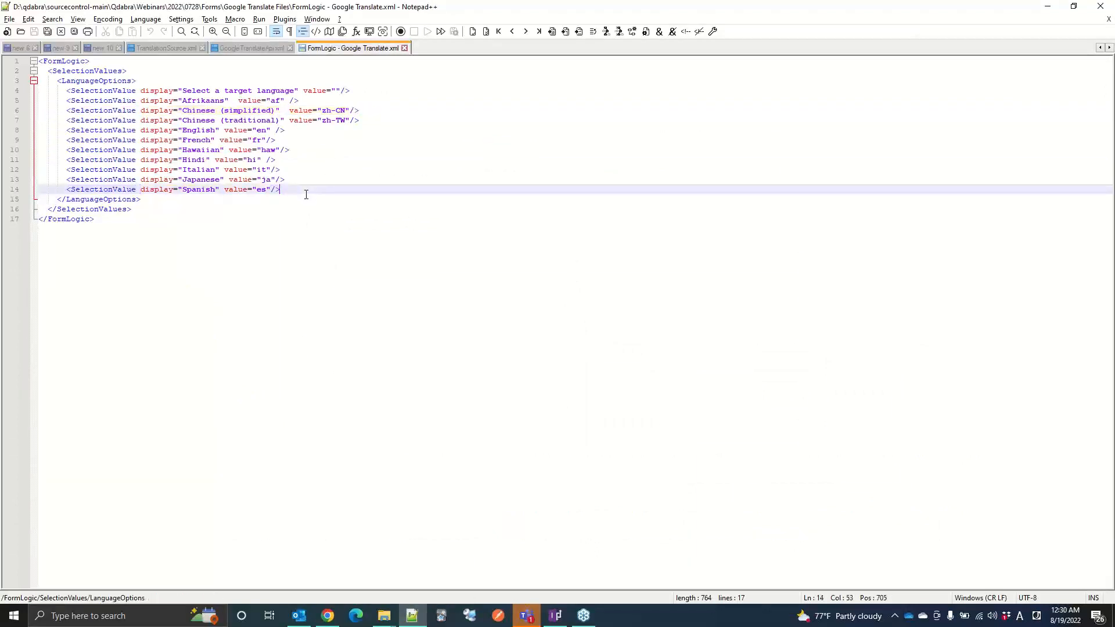
key("Return")
type("<SelectionVa")
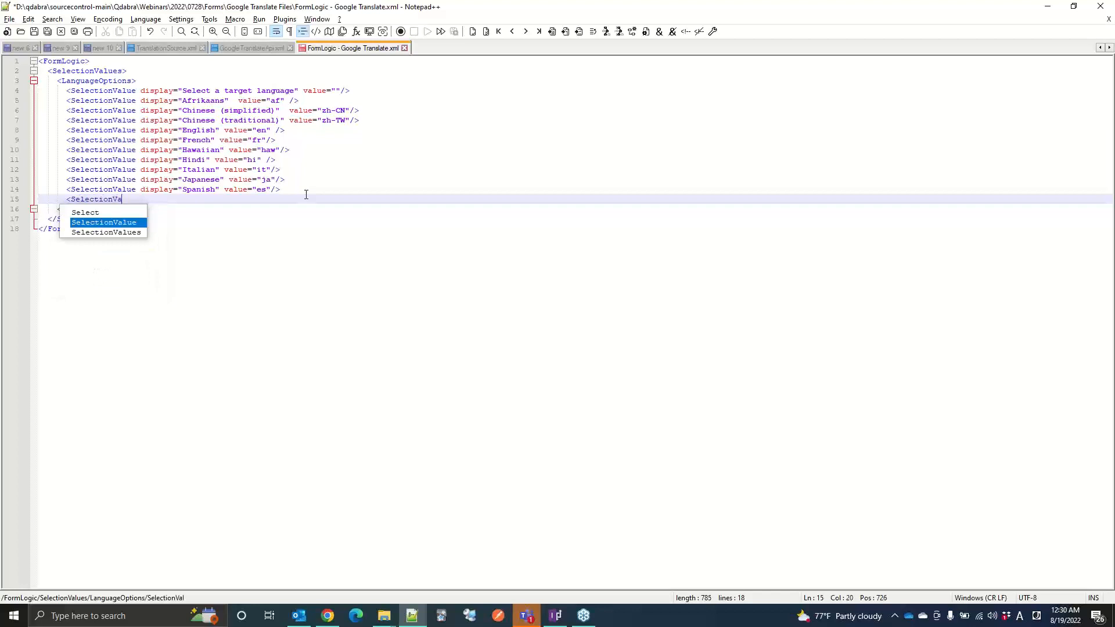
type("lue display=")
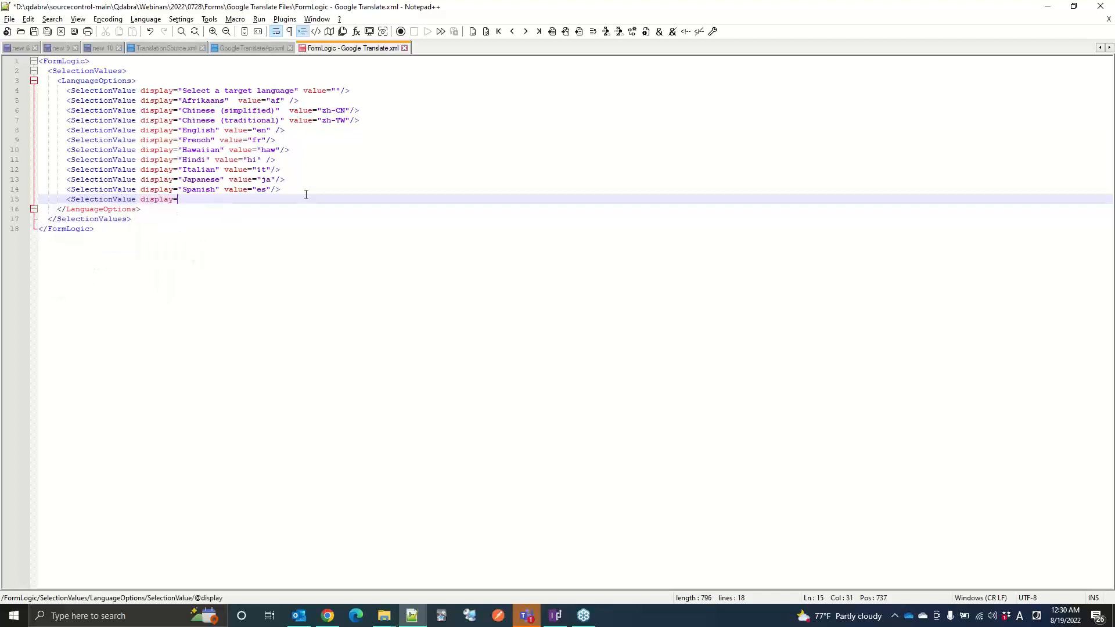
type("\"Swahili\" value")
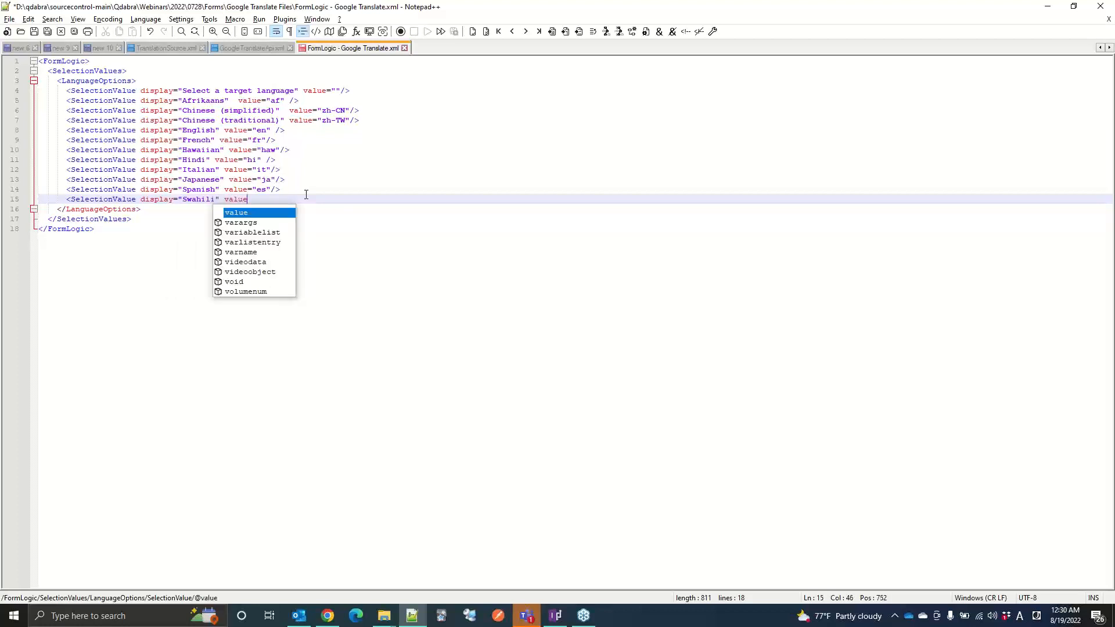
type("=\"sw")
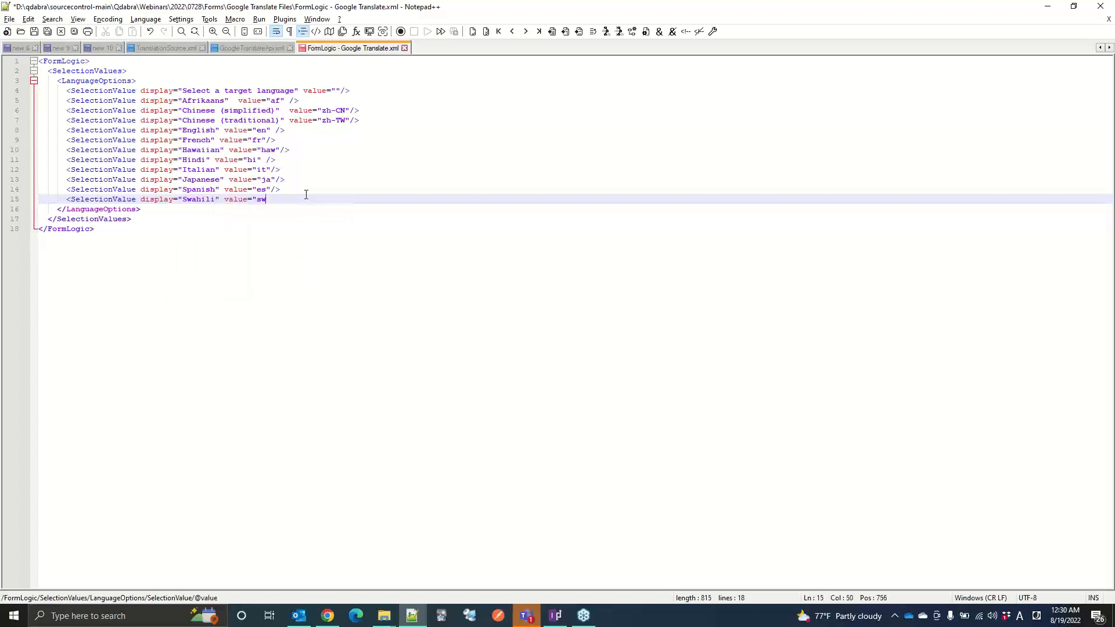
type("\" />")
Step: Check the Swahili code against the Language support page in Chrome and save FormLogic - Google Translate.xml in Notepad++
left_click(328, 616)
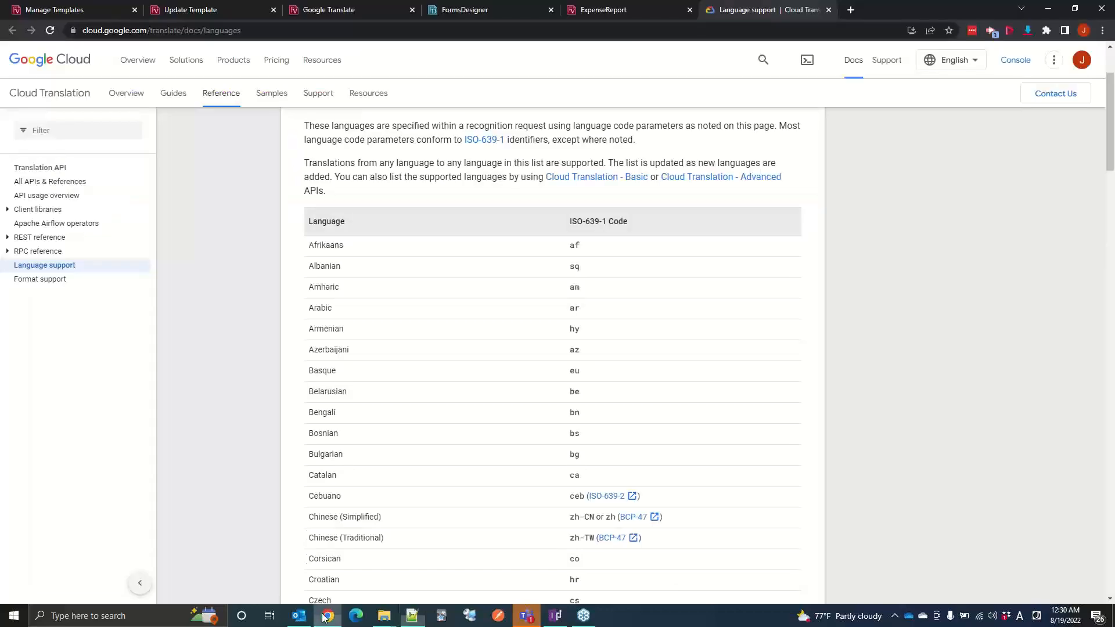
scroll(456, 223, "down", 6)
scroll(455, 226, "down", 20)
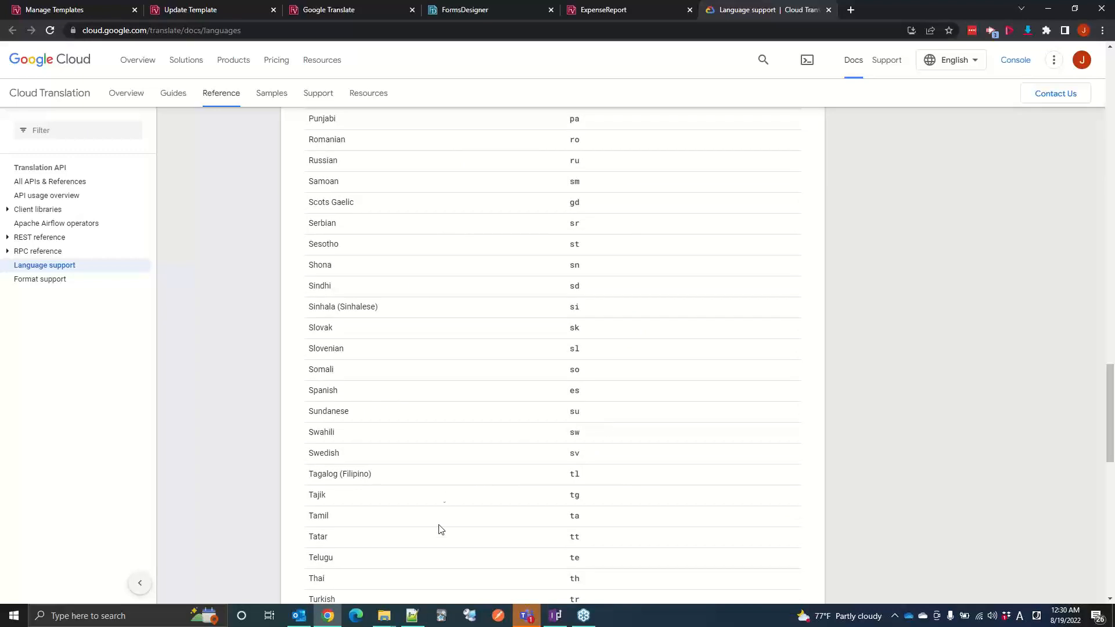
left_click(413, 616)
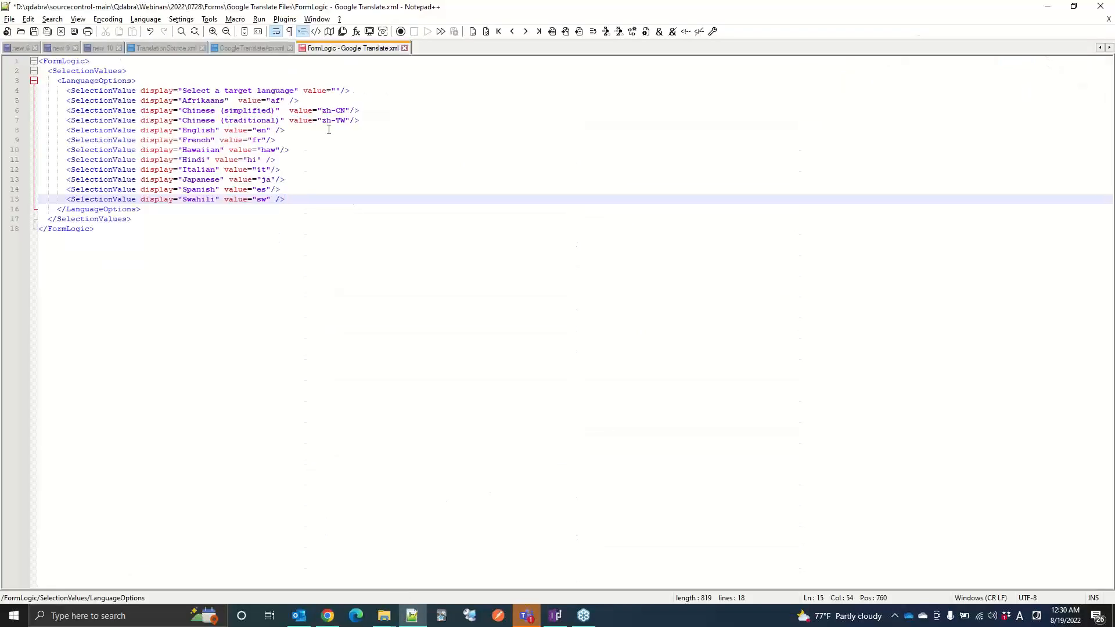
key("ctrl+s")
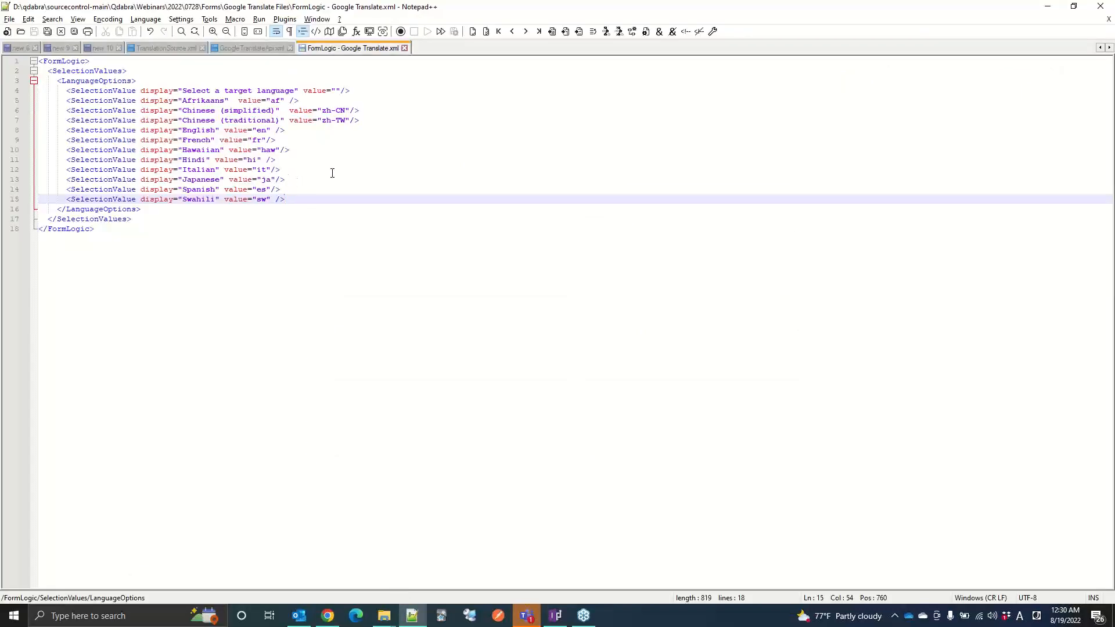
Step: Insert a SelectionValue between Japanese and Spanish with the display text "Scots Gaelic"
key("Up")
key("Up")
key("Return")
type("<Se")
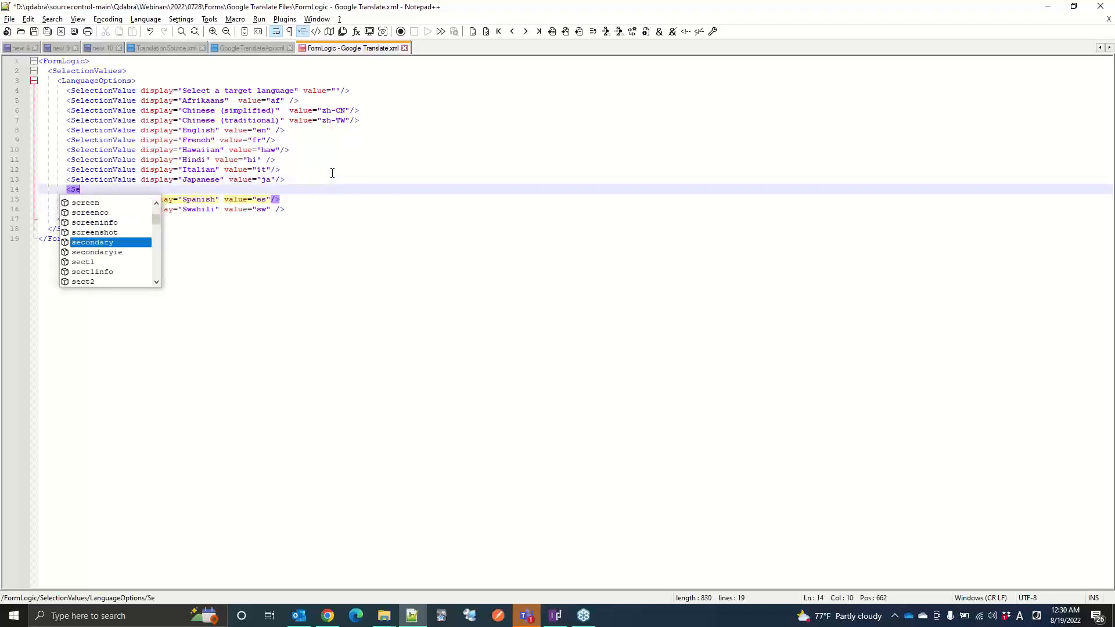
type("lectionValue ")
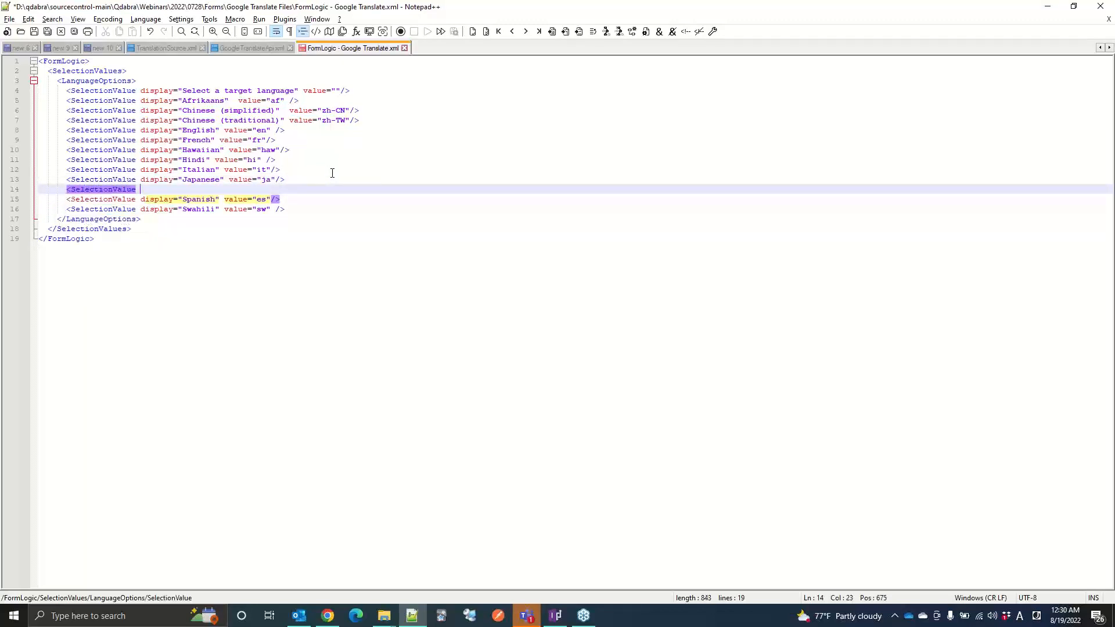
type("display=\"Soo")
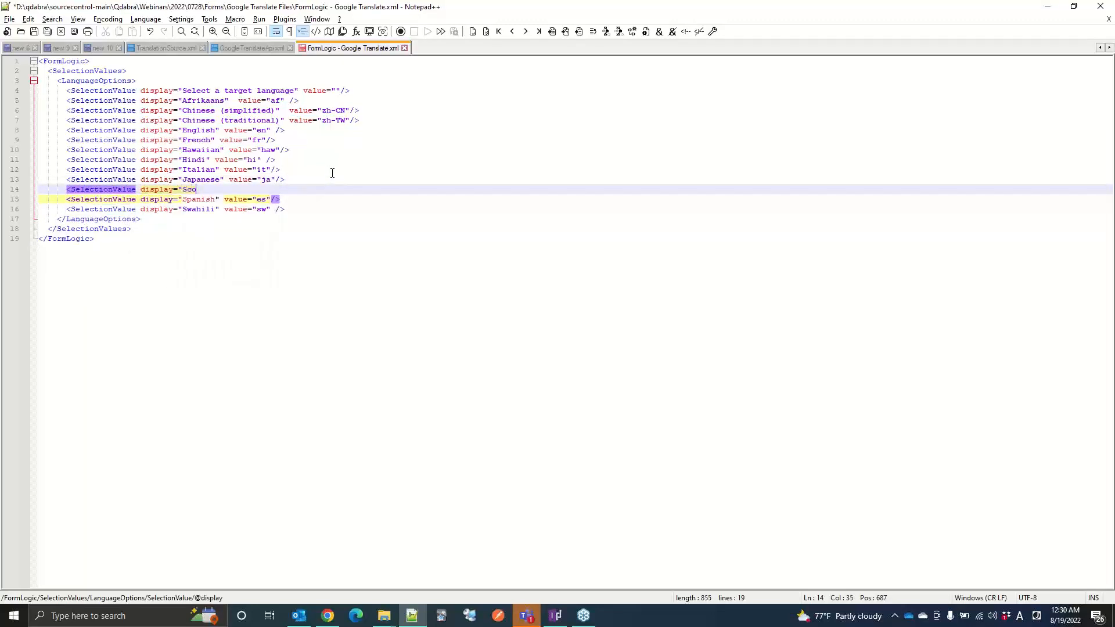
type("ts Gaelic\"")
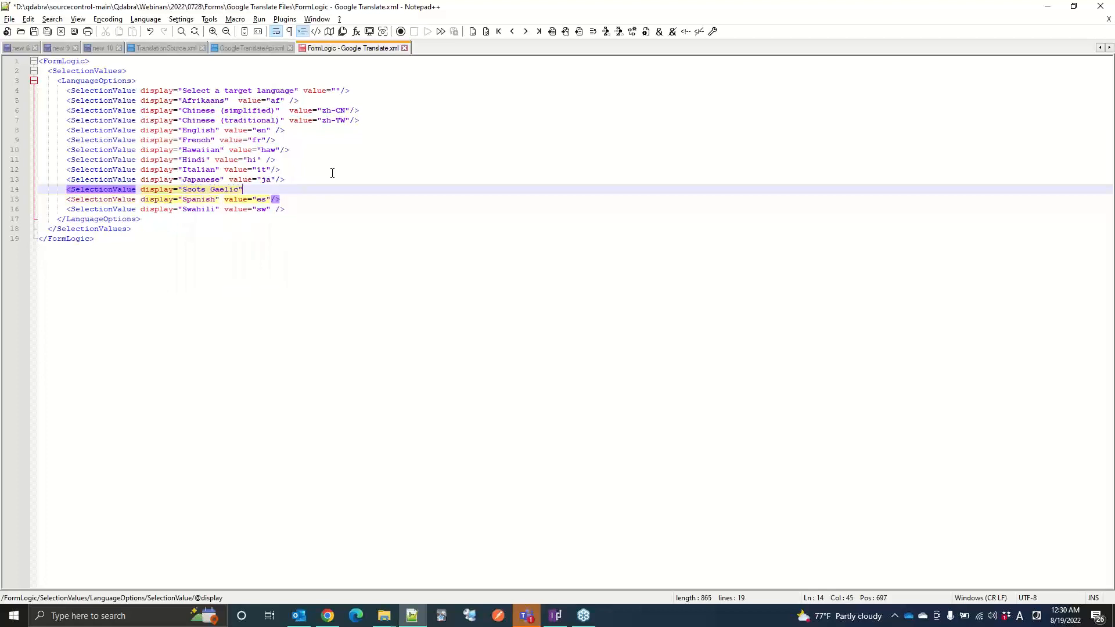
Step: Look up the Scots Gaelic code in Chrome, complete its entry in Notepad++ with value "gd", and save the file
left_click(328, 616)
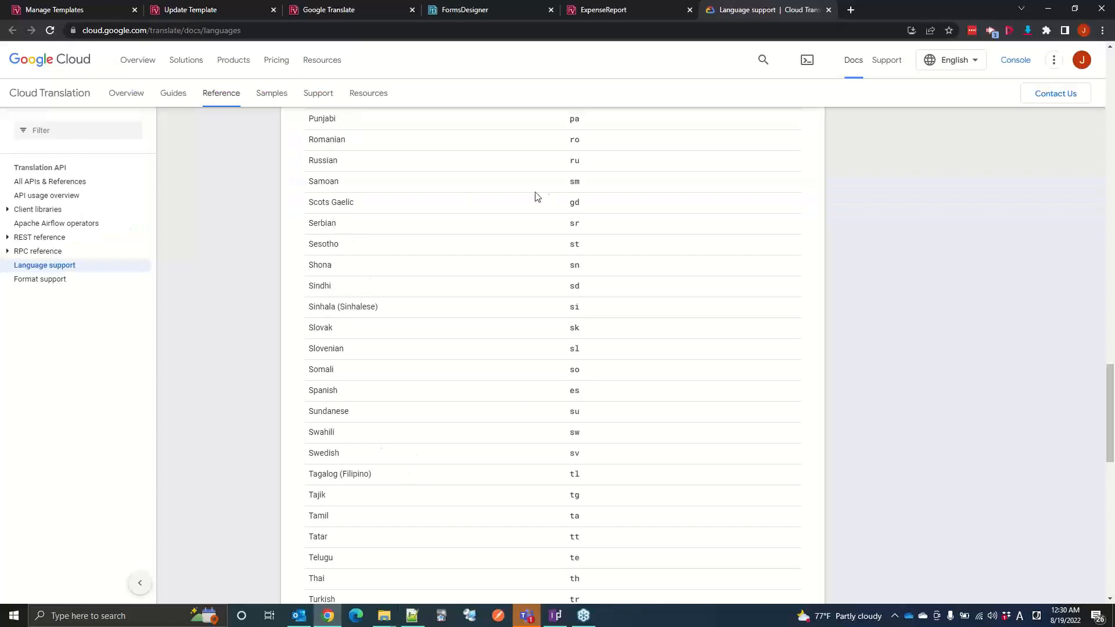
left_click(411, 616)
type("value=")
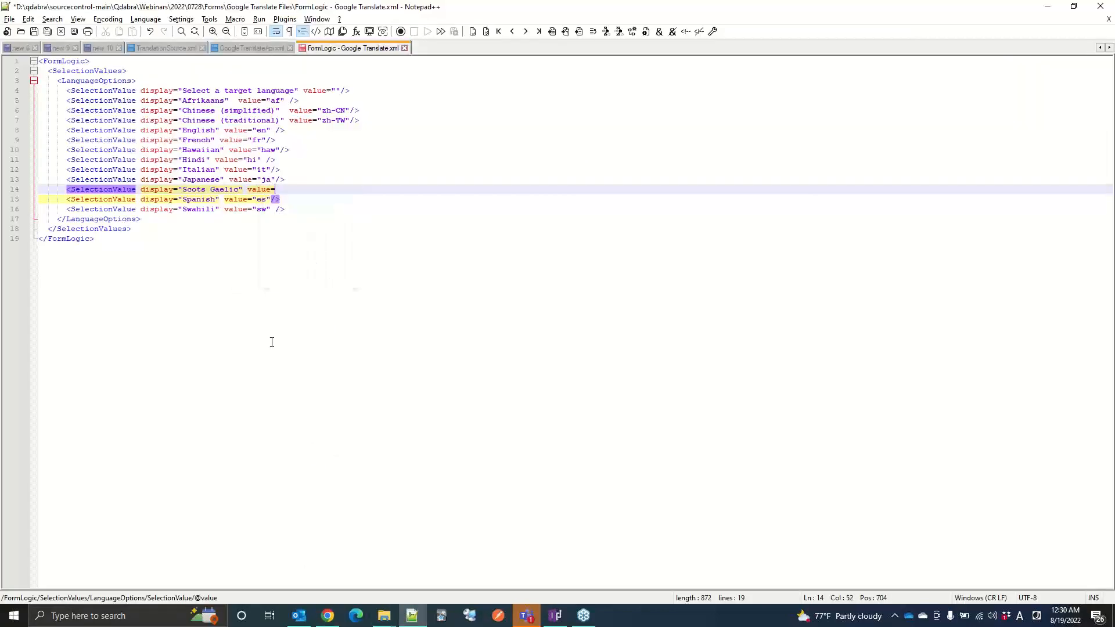
type("\"gd\" />")
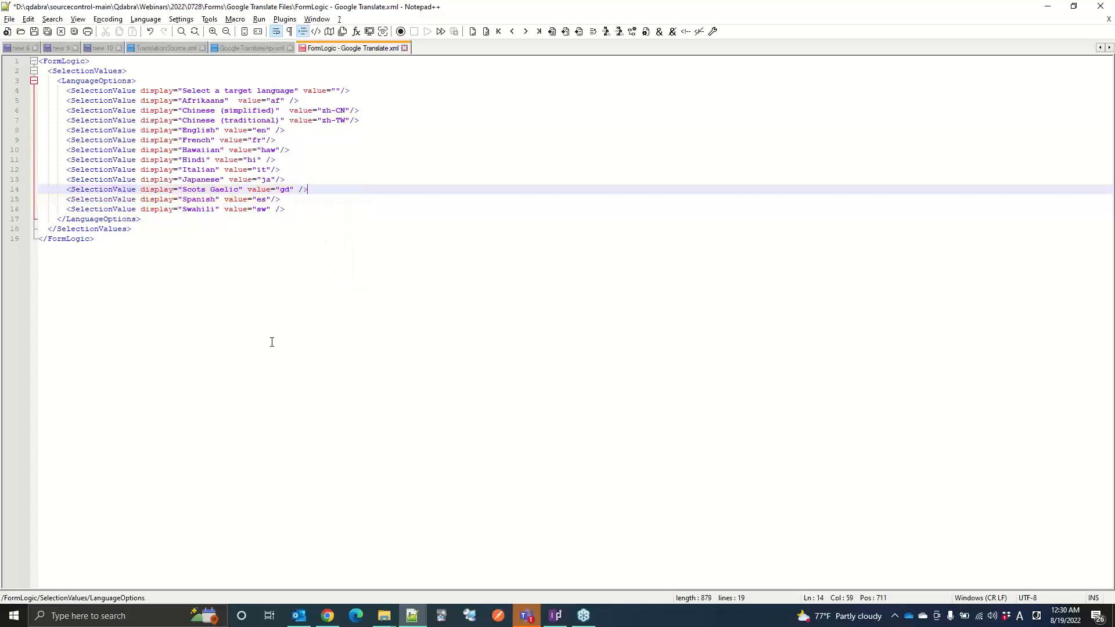
key("ctrl+s")
Step: Upload the edited FormLogic - Google Translate.xml to the ExpenseReport resource files in FormsDesigner in Chrome and save the form
left_click(327, 615)
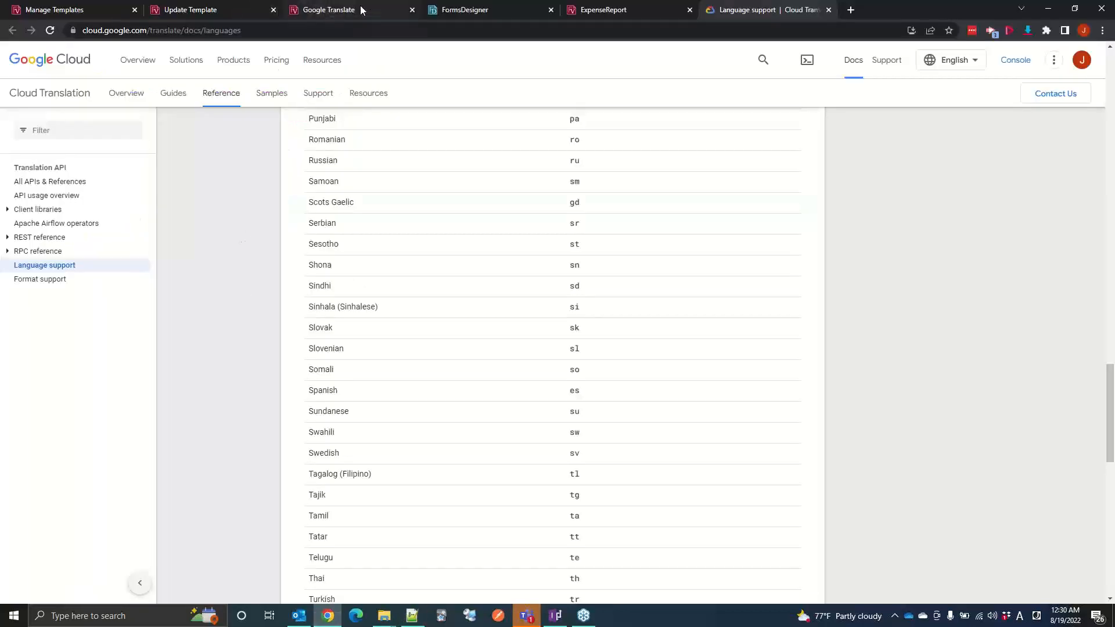
left_click(461, 10)
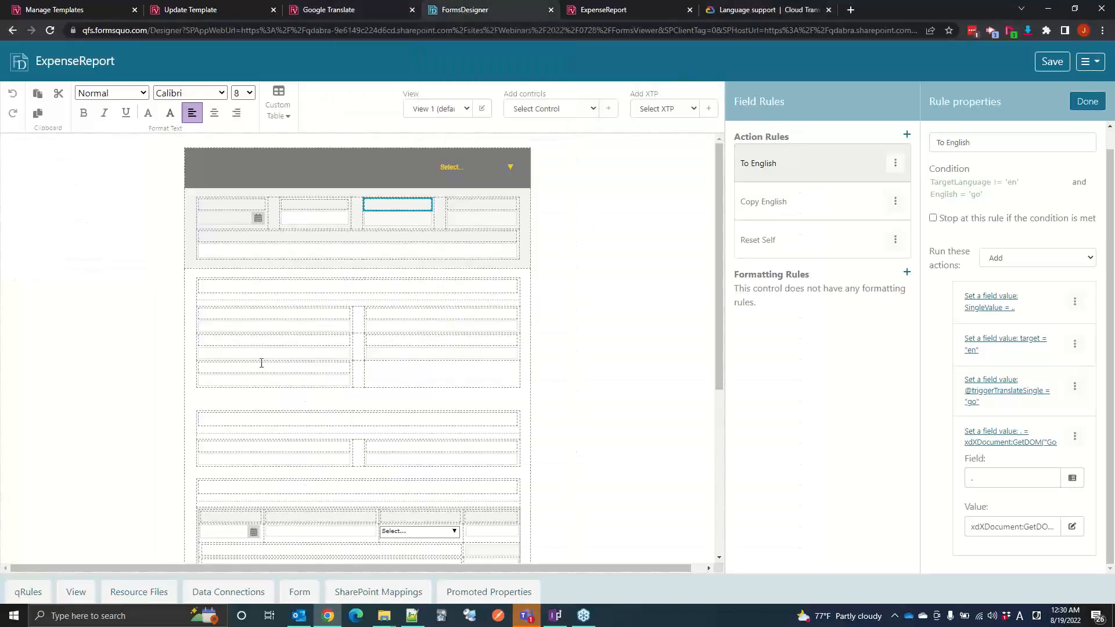
left_click(145, 591)
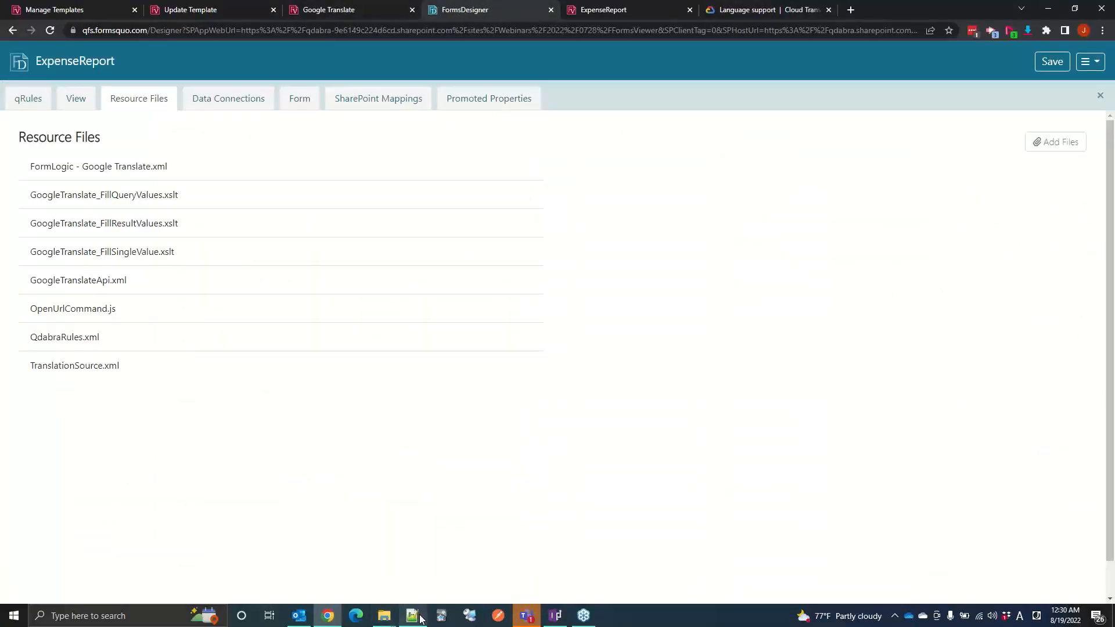
left_click(1034, 142)
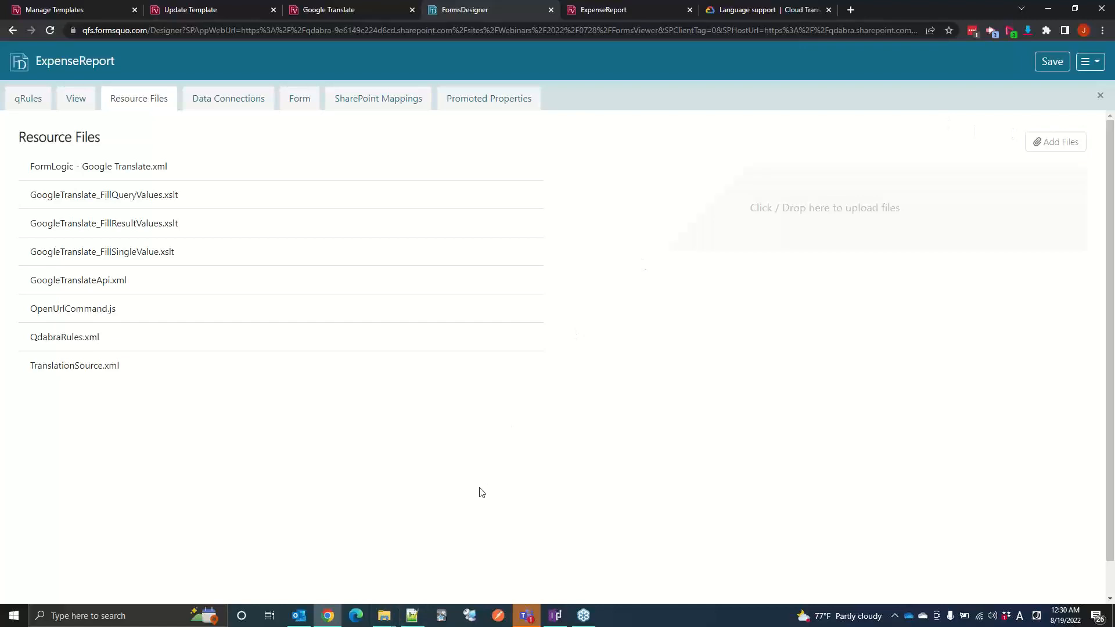
mouse_move(388, 618)
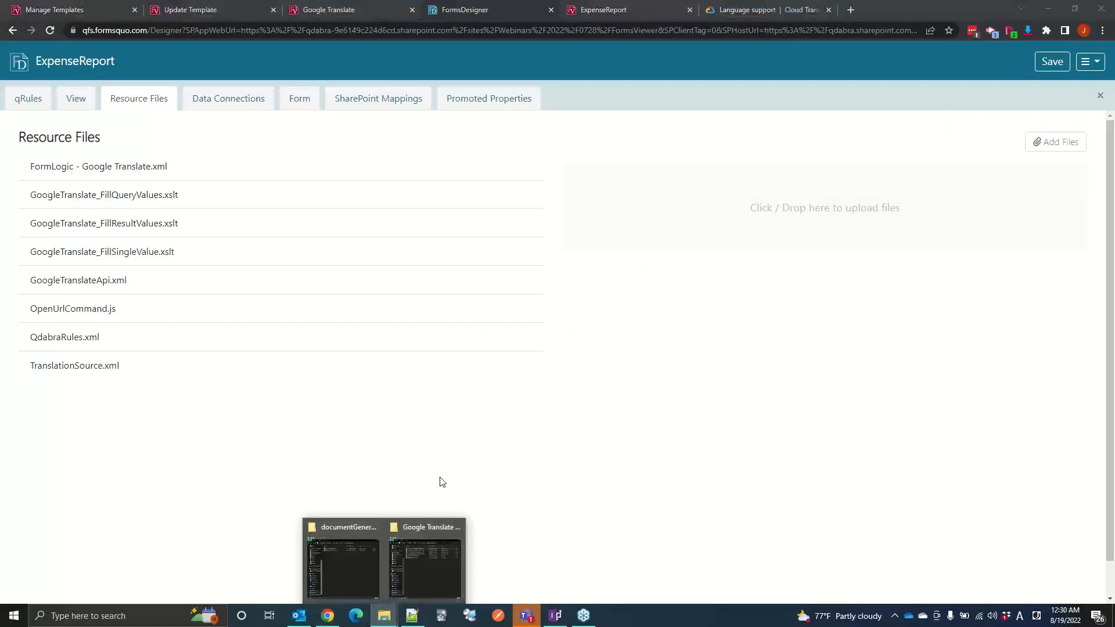
left_click(421, 564)
left_click(420, 559)
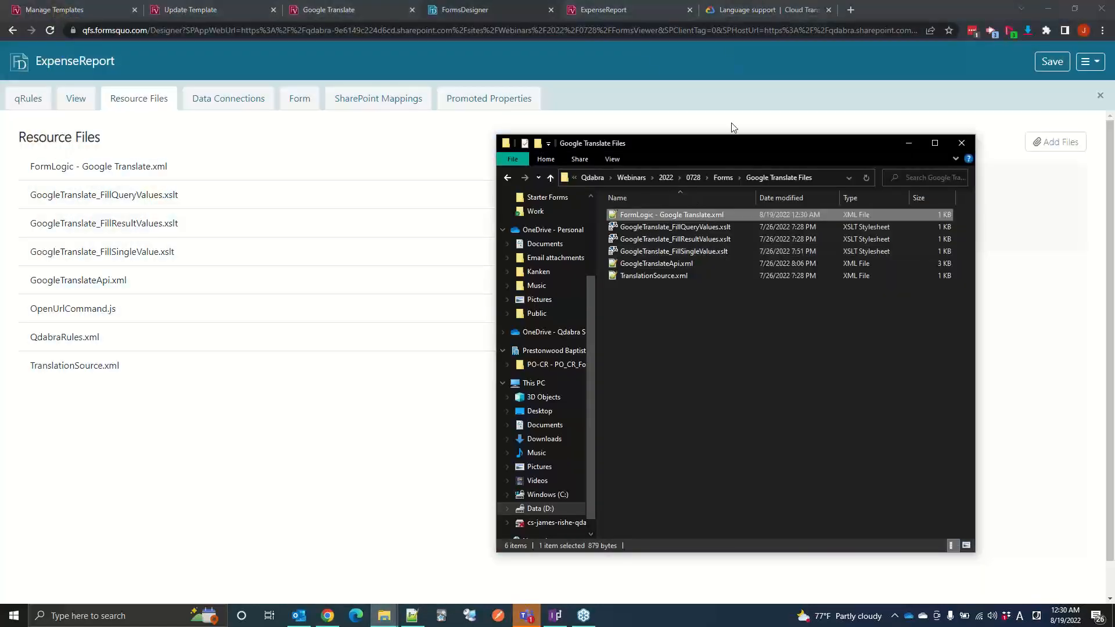
left_click_drag(751, 147, 497, 251)
left_click_drag(479, 310, 850, 201)
left_click(1022, 325)
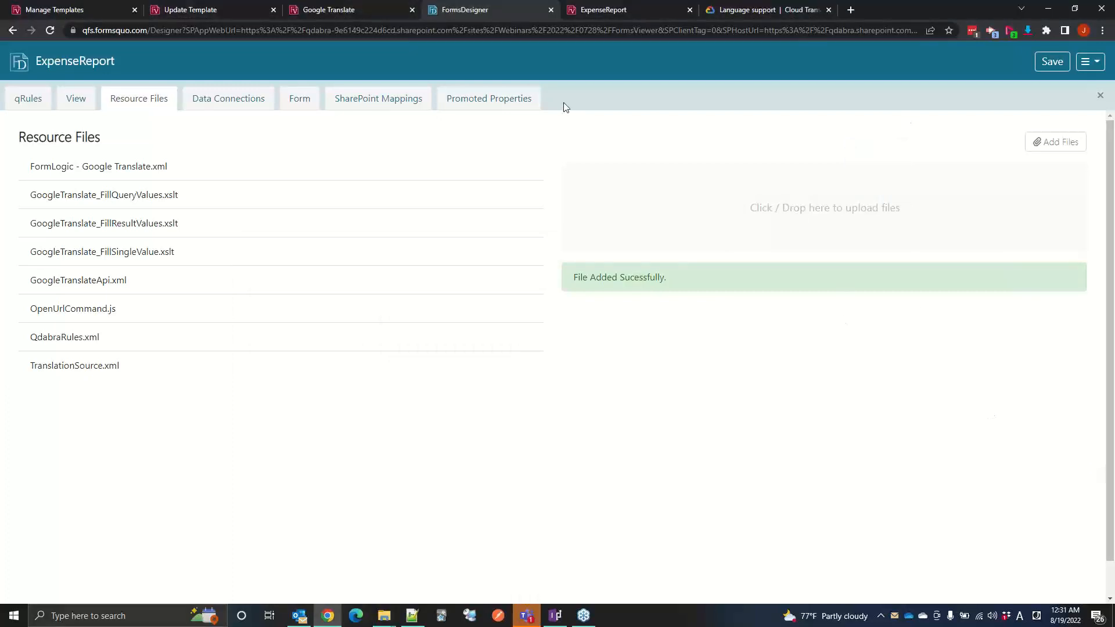
left_click(1052, 63)
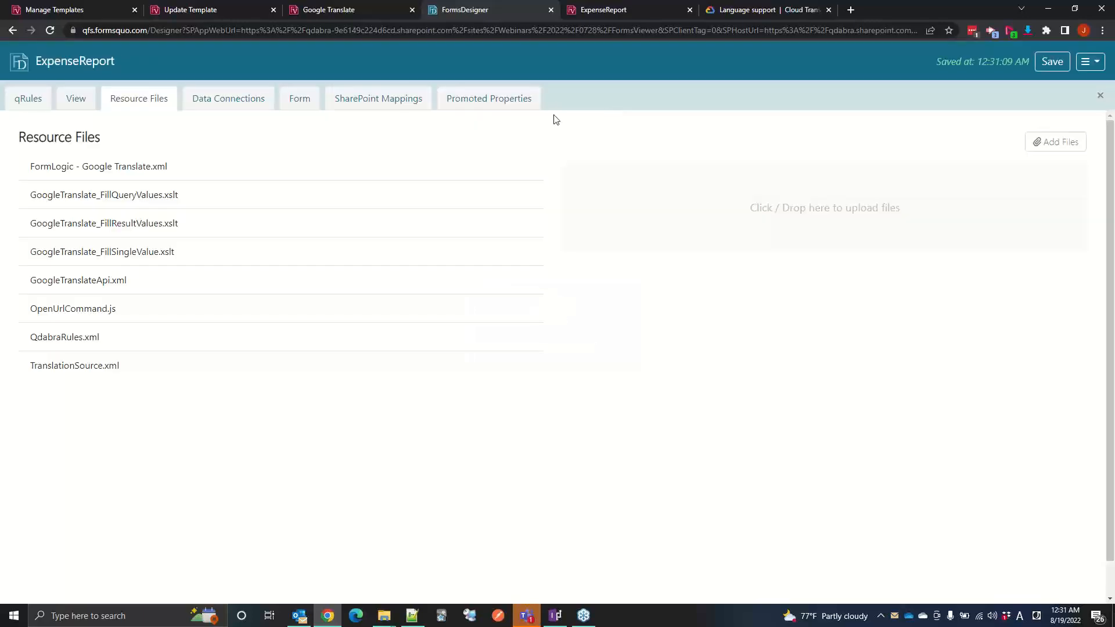
Step: Reload the ExpenseReport form and translate it into Scots Gaelic and Swahili
left_click(587, 11)
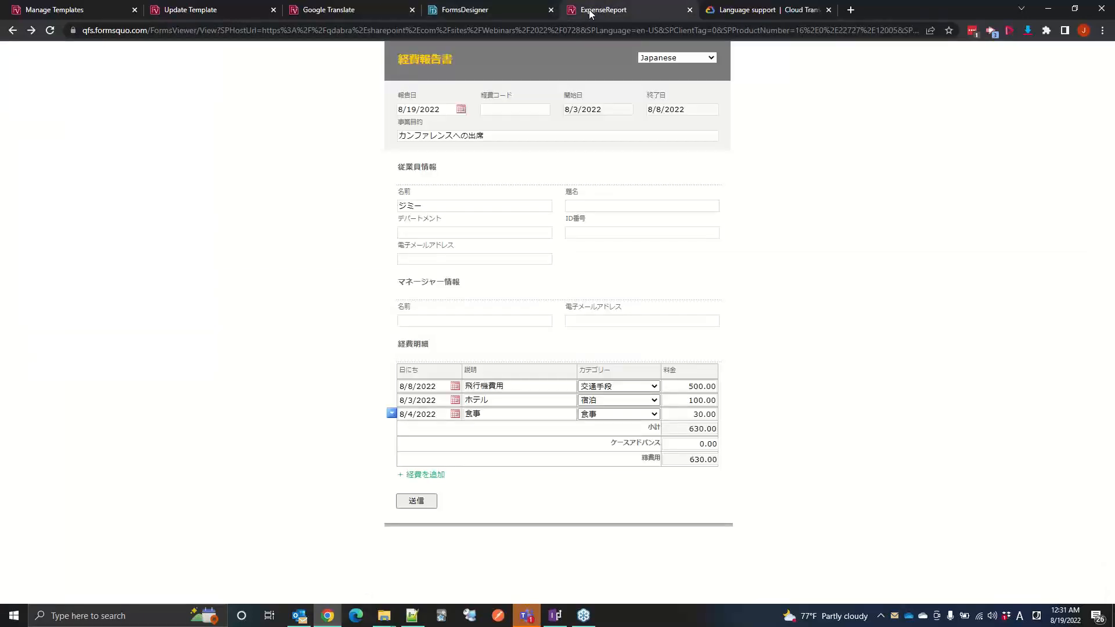
key("F5")
left_click(673, 58)
left_click(676, 58)
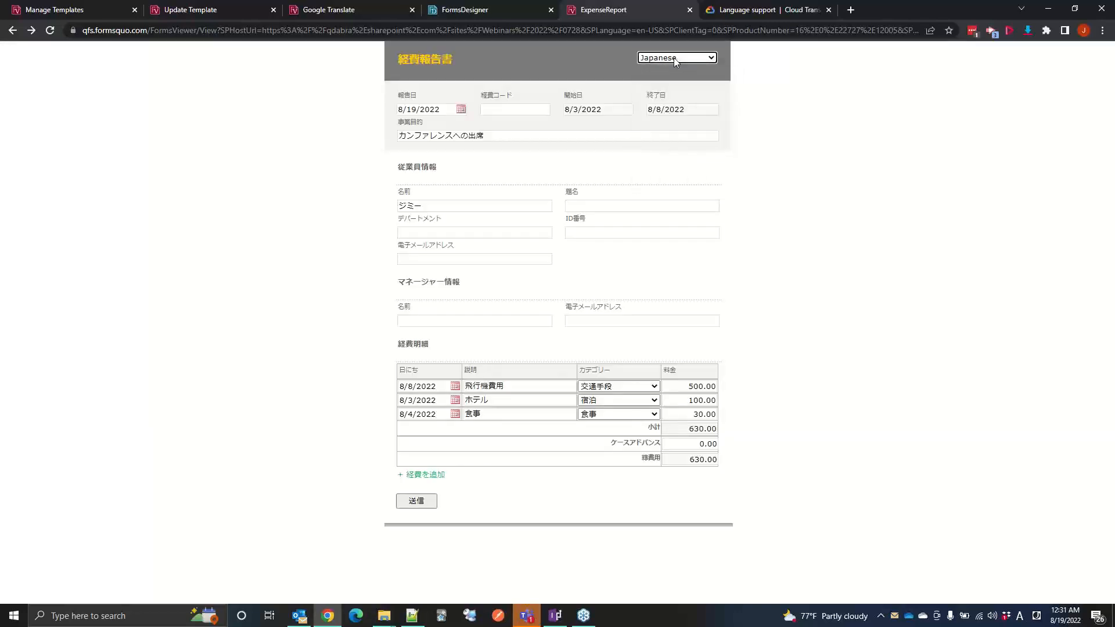
left_click(675, 59)
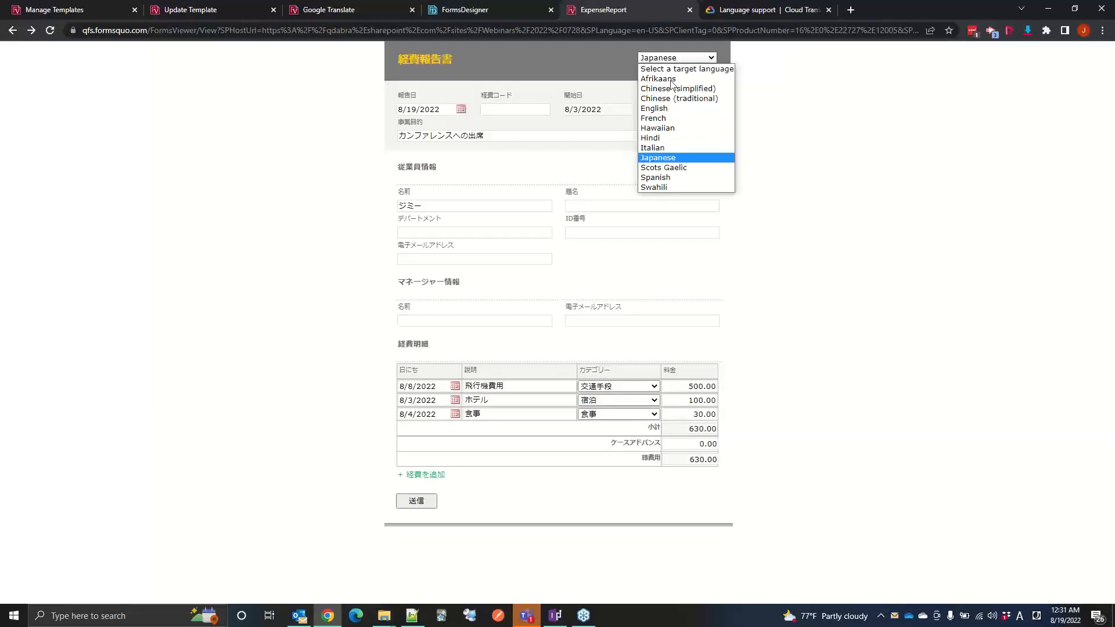
left_click(662, 168)
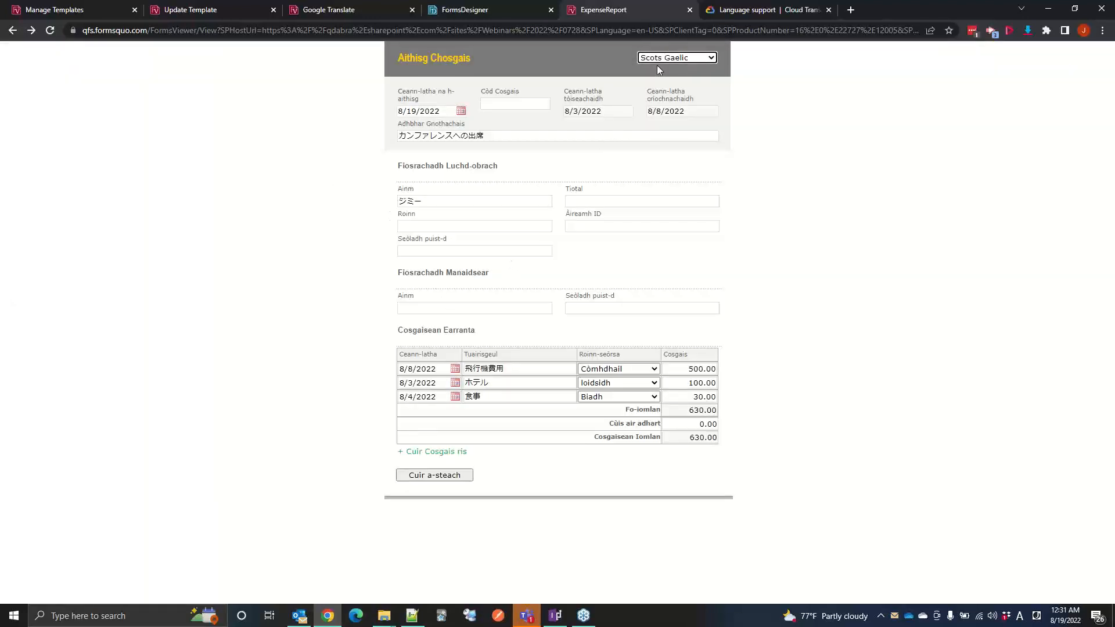
left_click(687, 60)
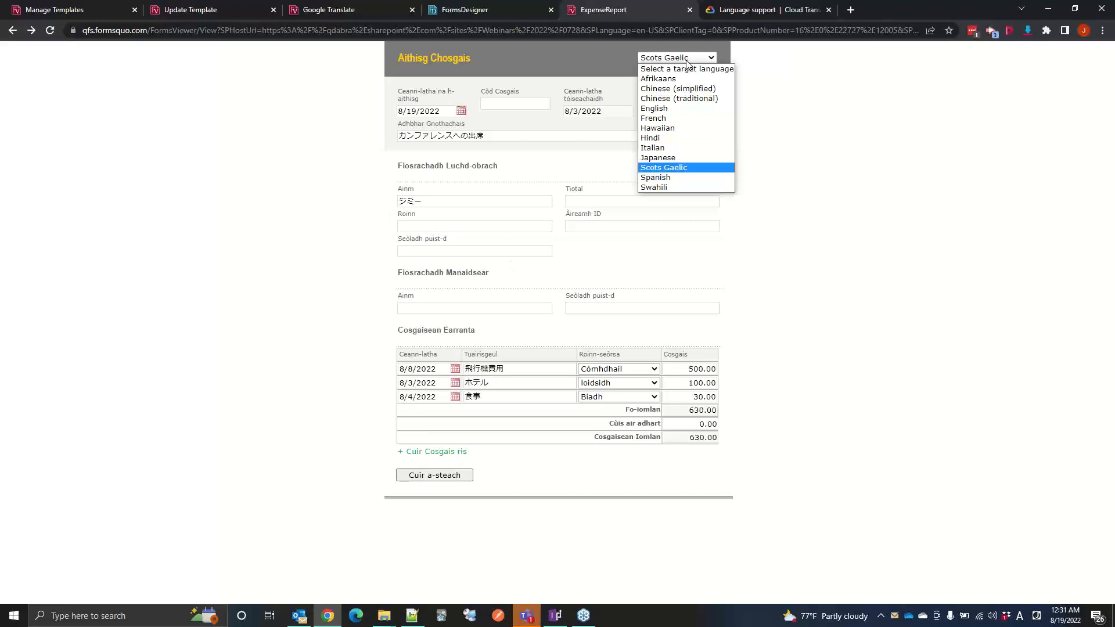
left_click(677, 187)
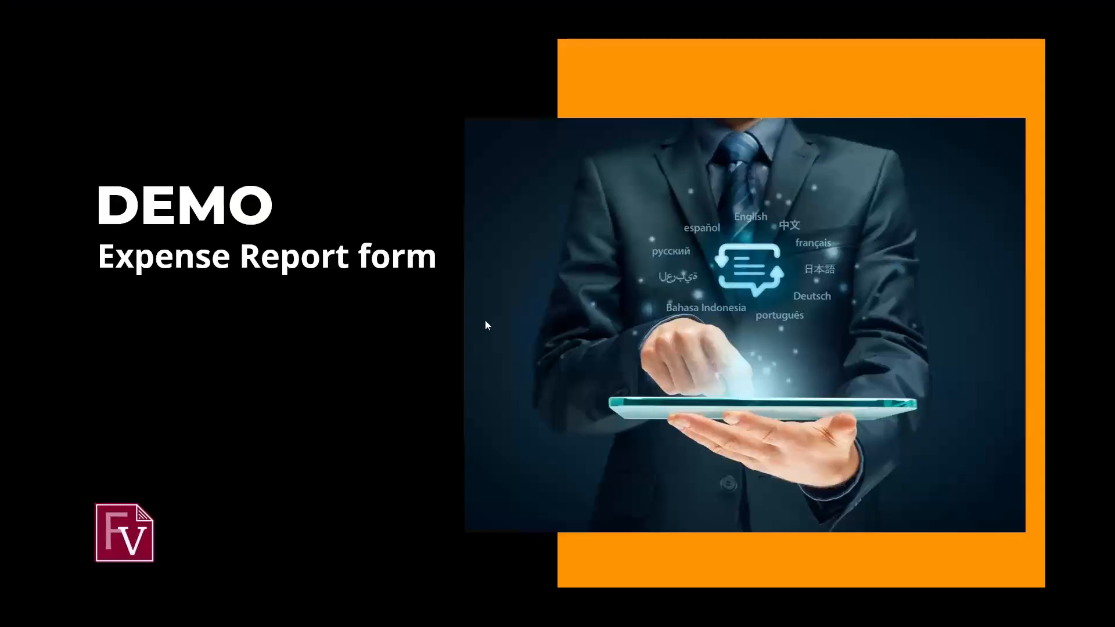
key("Right")
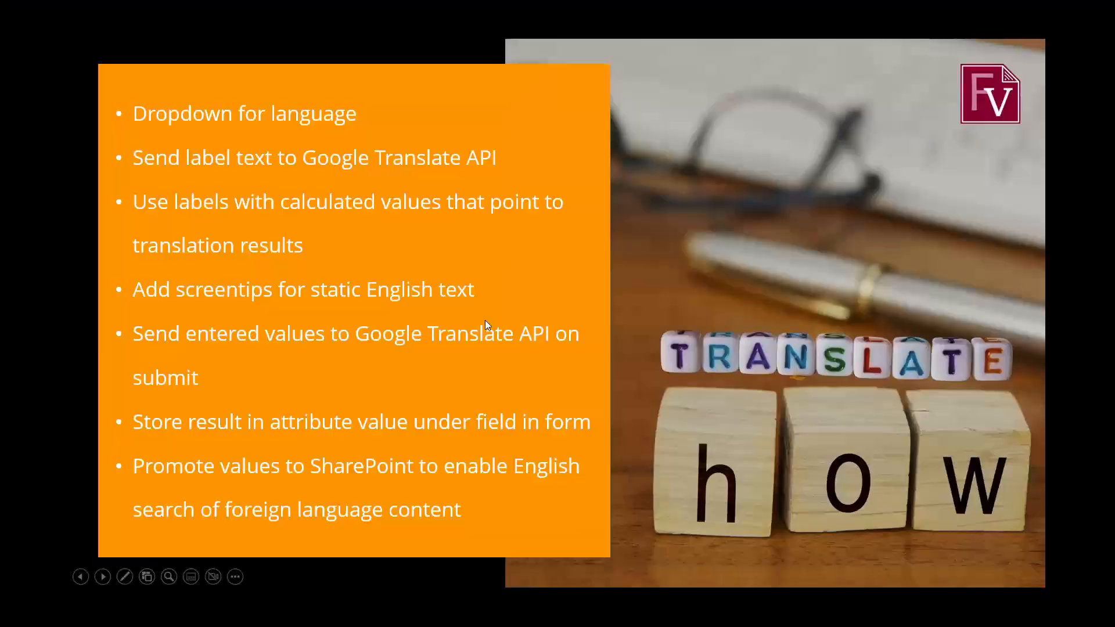